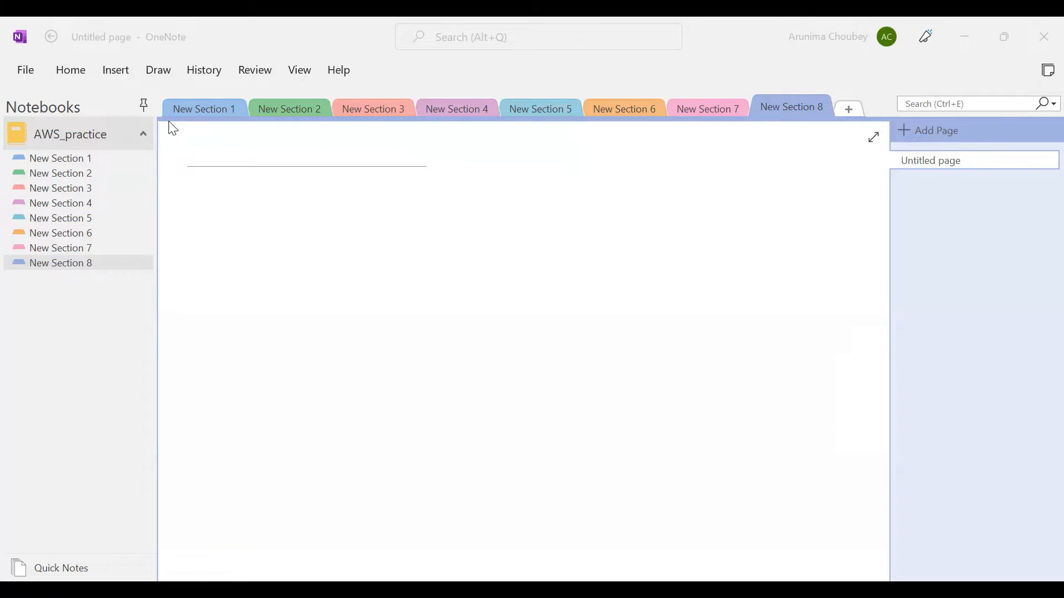
# Step: Sketch two boxes side by side on the page and write the framed labels US and India beneath them
pyautogui.click(303, 287)
pyautogui.moveTo(293, 295)
pyautogui.mouseDown()
pyautogui.moveTo(293, 315)
pyautogui.moveTo(344, 321)
pyautogui.moveTo(292, 329)
pyautogui.moveTo(306, 350)
pyautogui.mouseUp()
pyautogui.moveTo(319, 347); pyautogui.dragTo(327, 364)
pyautogui.moveTo(410, 286)
pyautogui.mouseDown()
pyautogui.moveTo(410, 324)
pyautogui.moveTo(455, 309)
pyautogui.moveTo(413, 328)
pyautogui.moveTo(425, 365)
pyautogui.moveTo(450, 364)
pyautogui.moveTo(468, 344)
pyautogui.moveTo(475, 363)
pyautogui.moveTo(486, 360)
pyautogui.mouseUp()
pyautogui.moveTo(407, 375)
pyautogui.mouseDown()
pyautogui.moveTo(490, 370)
pyautogui.moveTo(411, 375)
pyautogui.moveTo(494, 336)
pyautogui.mouseUp()
pyautogui.moveTo(494, 337); pyautogui.dragTo(478, 372)
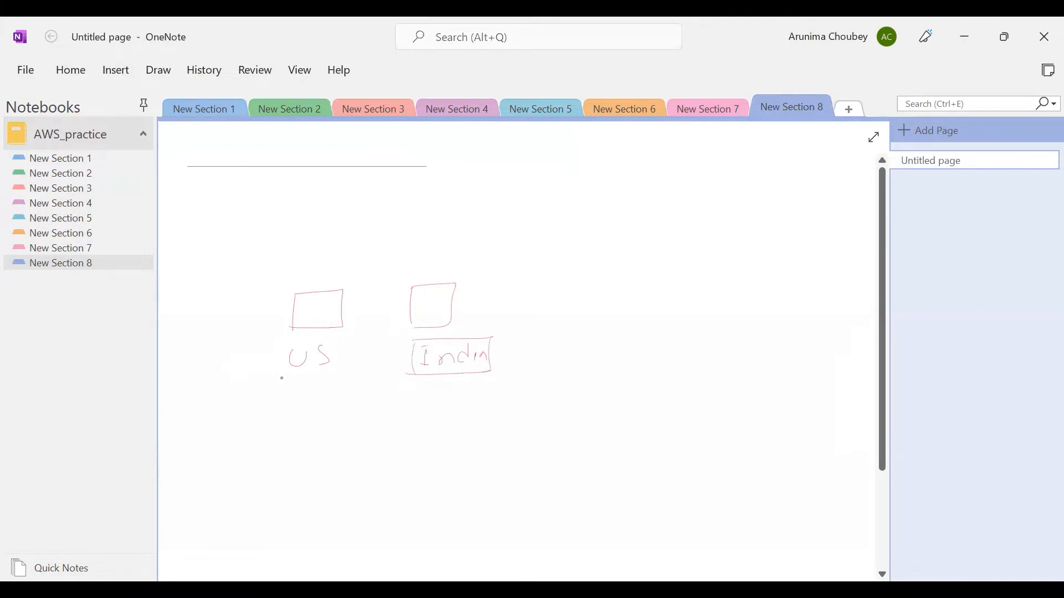
pyautogui.moveTo(282, 379)
pyautogui.mouseDown()
pyautogui.moveTo(344, 374)
pyautogui.moveTo(342, 339)
pyautogui.moveTo(281, 341)
pyautogui.moveTo(283, 365)
pyautogui.mouseUp()
# Step: Draw a downward arrow above each box and enclose the US and India groups in separate U-shaped outlines
pyautogui.moveTo(306, 267); pyautogui.dragTo(311, 281)
pyautogui.moveTo(431, 241); pyautogui.dragTo(428, 269)
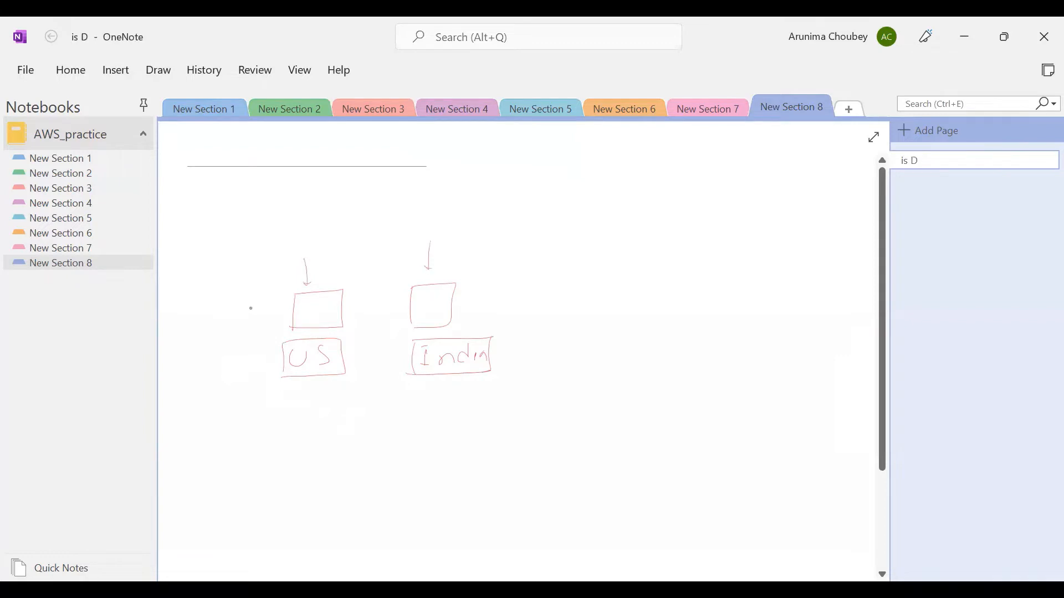
pyautogui.moveTo(242, 263)
pyautogui.mouseDown()
pyautogui.moveTo(237, 370)
pyautogui.moveTo(335, 408)
pyautogui.moveTo(375, 369)
pyautogui.moveTo(380, 220)
pyautogui.moveTo(384, 311)
pyautogui.moveTo(433, 409)
pyautogui.moveTo(529, 314)
pyautogui.moveTo(538, 247)
pyautogui.mouseUp()
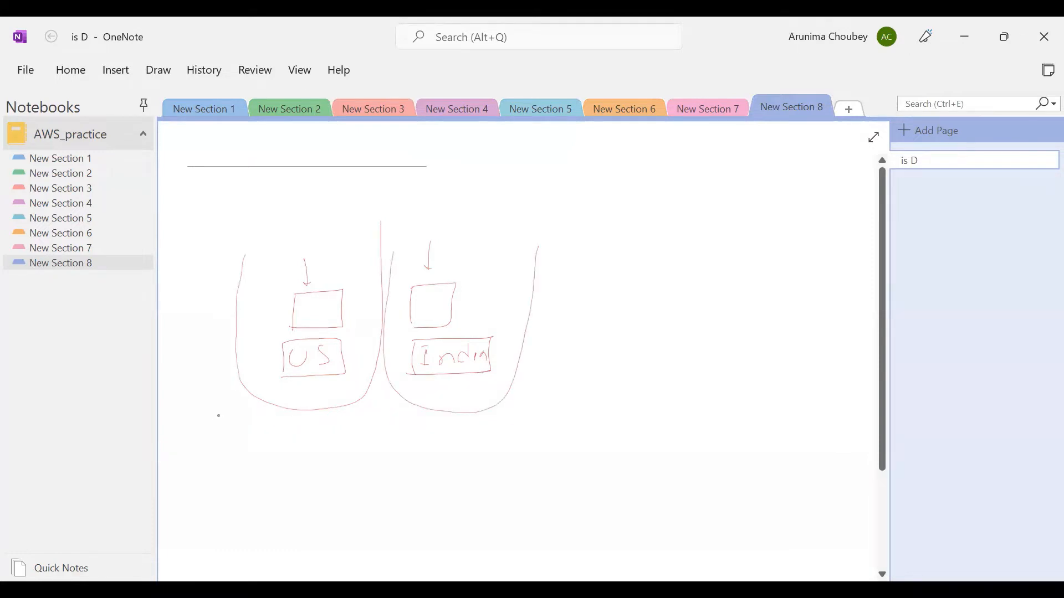
# Step: Draw an arrow pointing into each U-shaped outline and write an underlined India beside the arrow into the India outline
pyautogui.moveTo(216, 417)
pyautogui.mouseDown()
pyautogui.moveTo(274, 395)
pyautogui.moveTo(277, 407)
pyautogui.mouseUp()
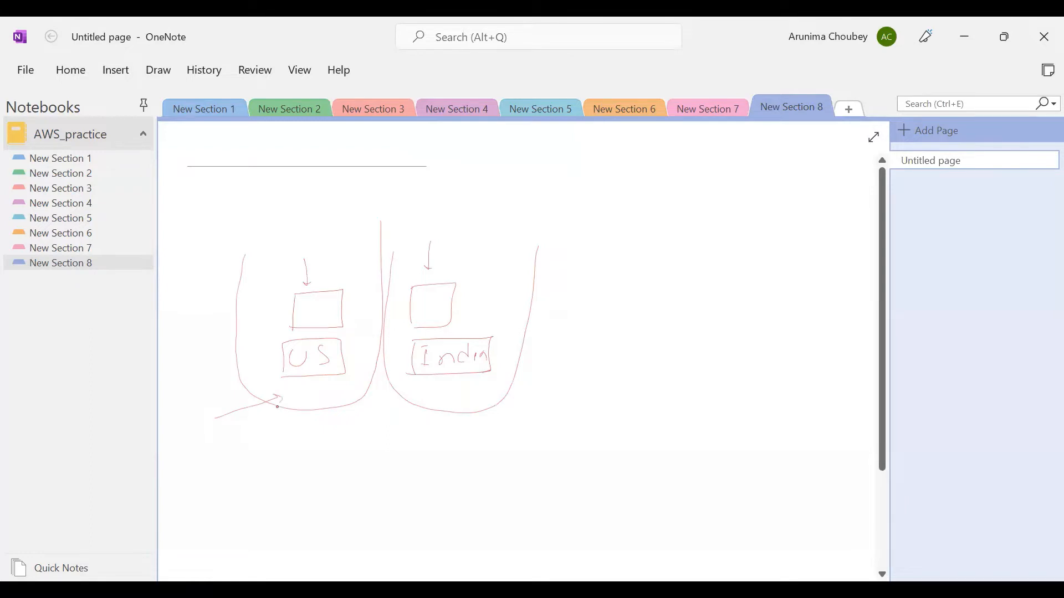
pyautogui.moveTo(494, 389)
pyautogui.mouseDown()
pyautogui.moveTo(540, 409)
pyautogui.moveTo(560, 408)
pyautogui.moveTo(568, 392)
pyautogui.moveTo(574, 407)
pyautogui.mouseUp()
pyautogui.moveTo(588, 397); pyautogui.dragTo(592, 406)
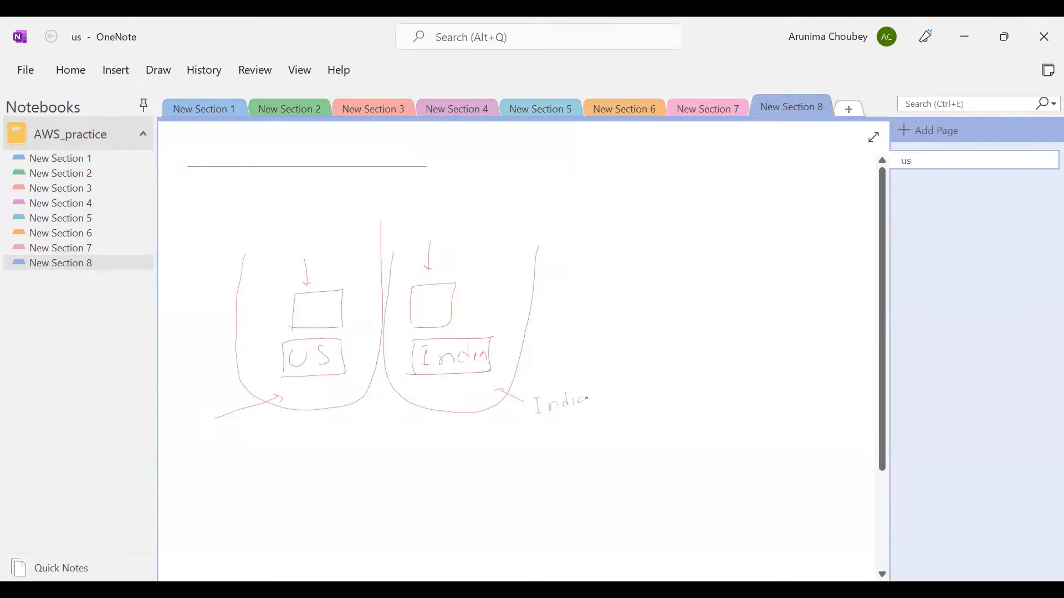
pyautogui.moveTo(528, 422); pyautogui.dragTo(609, 413)
# Step: Sketch several curved lines flowing into the tops of both the US and India outlines
pyautogui.moveTo(199, 222); pyautogui.dragTo(263, 277)
pyautogui.moveTo(204, 210); pyautogui.dragTo(260, 269)
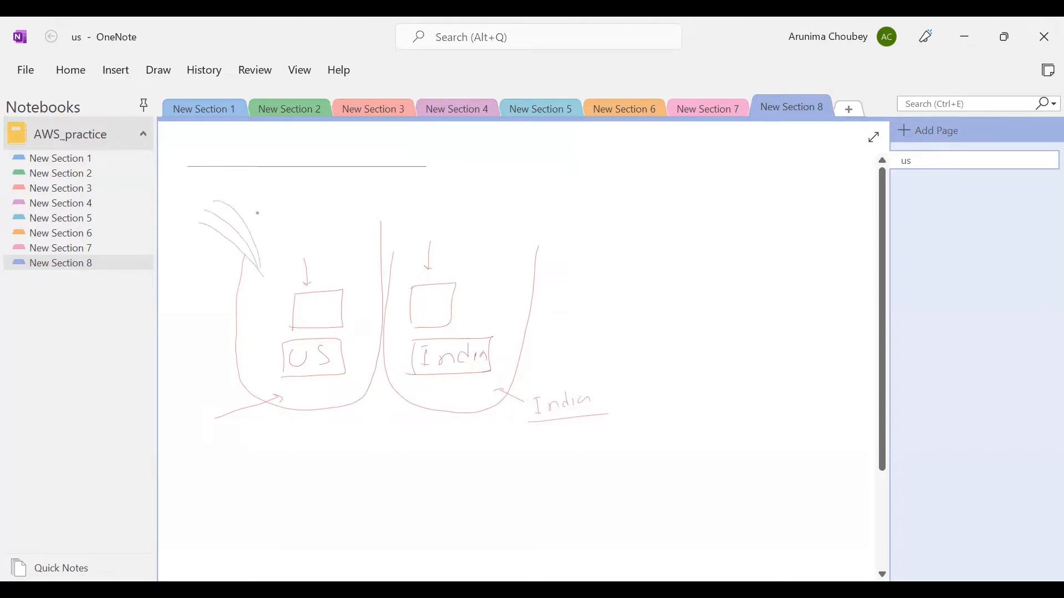
pyautogui.moveTo(257, 213); pyautogui.dragTo(270, 261)
pyautogui.moveTo(258, 191)
pyautogui.mouseDown()
pyautogui.moveTo(284, 252)
pyautogui.moveTo(274, 274)
pyautogui.moveTo(286, 261)
pyautogui.mouseUp()
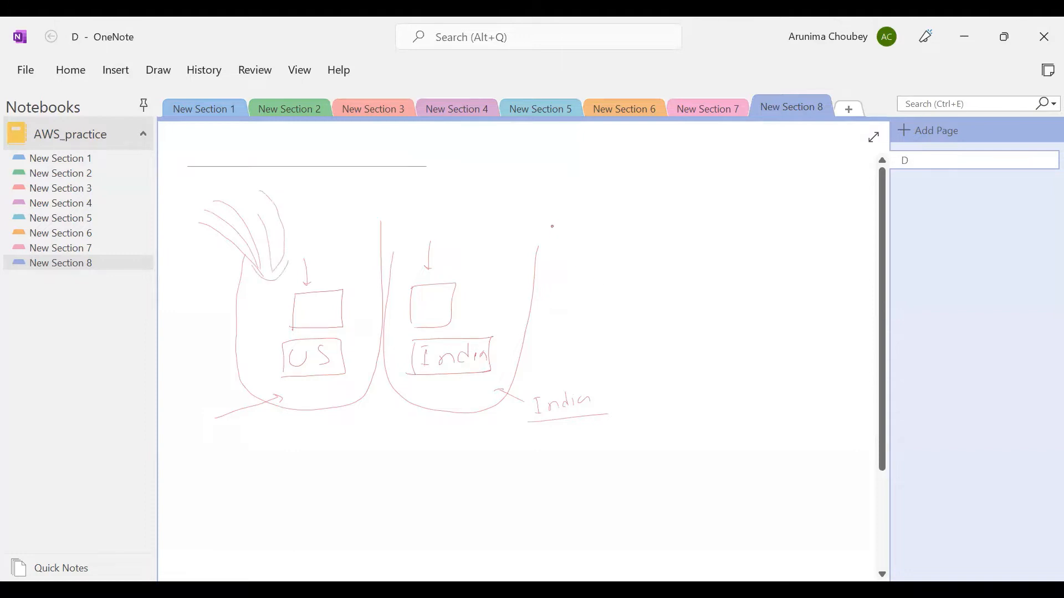
pyautogui.moveTo(557, 214)
pyautogui.mouseDown()
pyautogui.moveTo(495, 255)
pyautogui.moveTo(509, 249)
pyautogui.mouseUp()
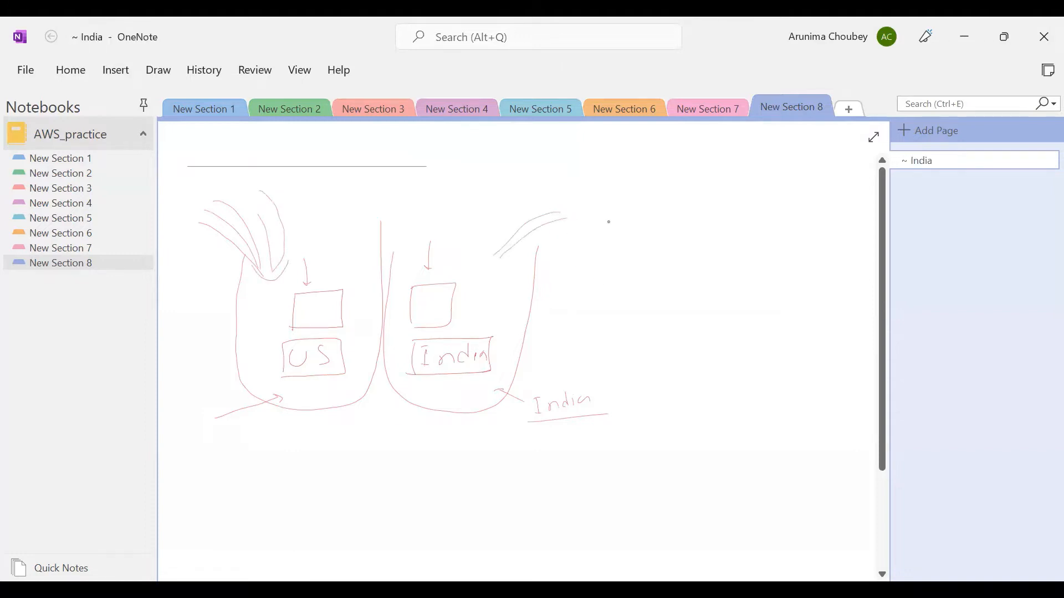
pyautogui.moveTo(593, 222)
pyautogui.mouseDown()
pyautogui.moveTo(481, 267)
pyautogui.moveTo(519, 283)
pyautogui.mouseUp()
# Step: Draw a box across the India outline's outer edge and connect it to an underlined Redshift label
pyautogui.moveTo(521, 270); pyautogui.dragTo(517, 312)
pyautogui.moveTo(519, 271)
pyautogui.mouseDown()
pyautogui.moveTo(602, 287)
pyautogui.moveTo(519, 313)
pyautogui.mouseUp()
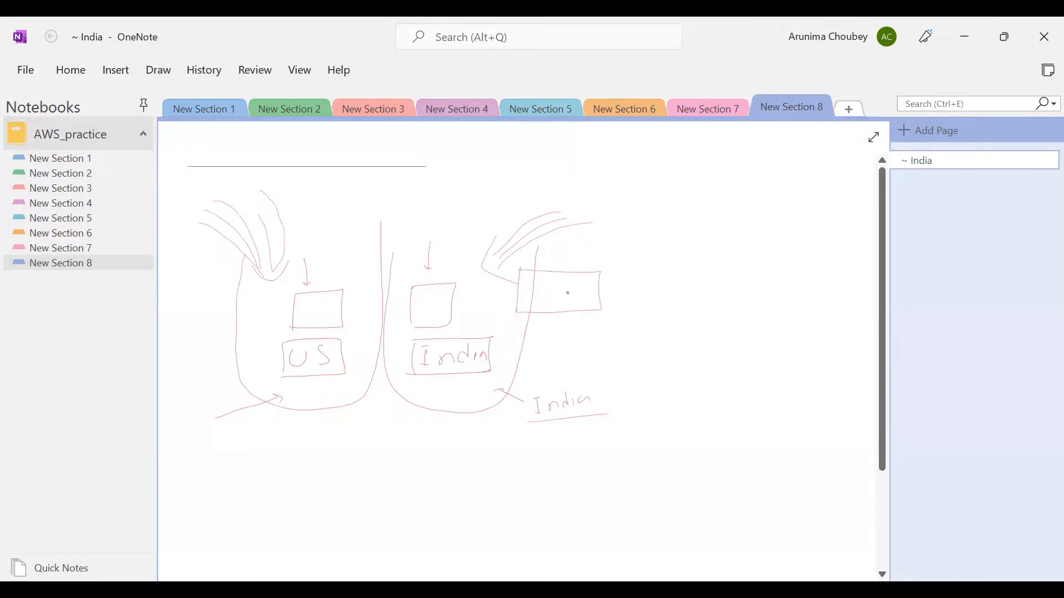
pyautogui.moveTo(579, 292)
pyautogui.mouseDown()
pyautogui.moveTo(648, 291)
pyautogui.moveTo(679, 277)
pyautogui.moveTo(708, 300)
pyautogui.moveTo(731, 256)
pyautogui.moveTo(745, 284)
pyautogui.moveTo(748, 265)
pyautogui.mouseUp()
pyautogui.moveTo(618, 309); pyautogui.dragTo(728, 316)
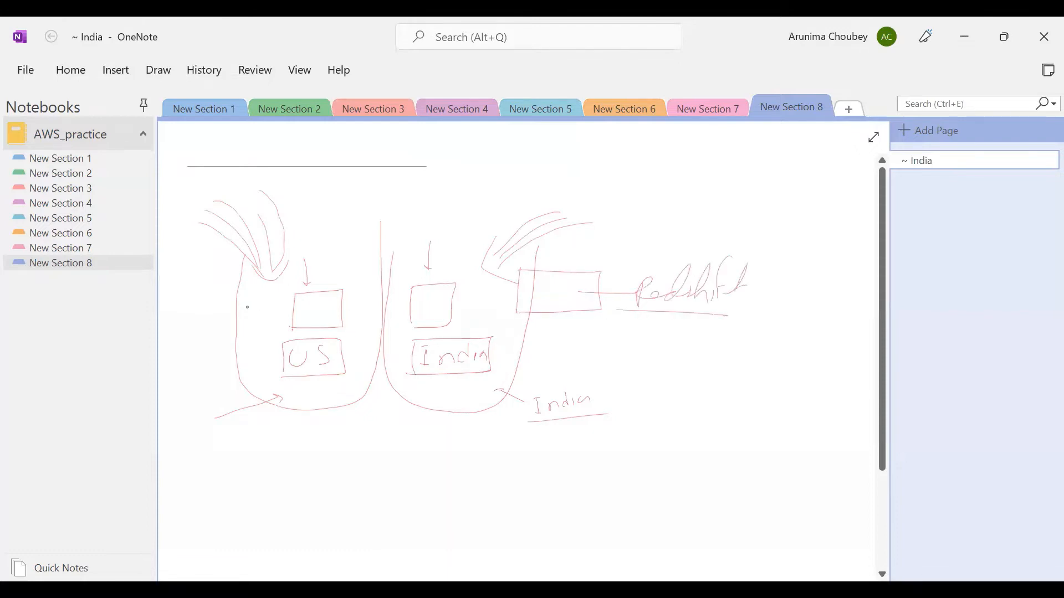
# Step: Draw an arrow out of the US outline and write a framed, underlined Redshift label beside it
pyautogui.moveTo(261, 306); pyautogui.dragTo(209, 317)
pyautogui.moveTo(215, 306)
pyautogui.mouseDown()
pyautogui.moveTo(209, 317)
pyautogui.moveTo(219, 319)
pyautogui.mouseUp()
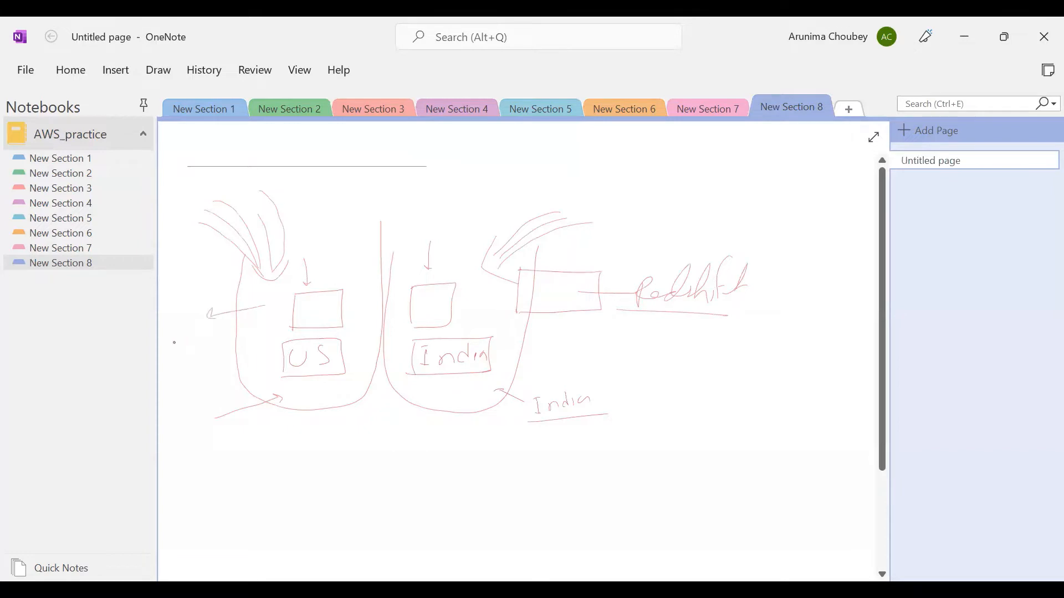
pyautogui.moveTo(177, 359)
pyautogui.mouseDown()
pyautogui.moveTo(185, 339)
pyautogui.moveTo(200, 344)
pyautogui.moveTo(203, 324)
pyautogui.moveTo(208, 350)
pyautogui.moveTo(217, 344)
pyautogui.mouseUp()
pyautogui.moveTo(218, 345); pyautogui.dragTo(227, 336)
pyautogui.moveTo(161, 367)
pyautogui.mouseDown()
pyautogui.moveTo(232, 349)
pyautogui.moveTo(213, 307)
pyautogui.moveTo(170, 355)
pyautogui.mouseUp()
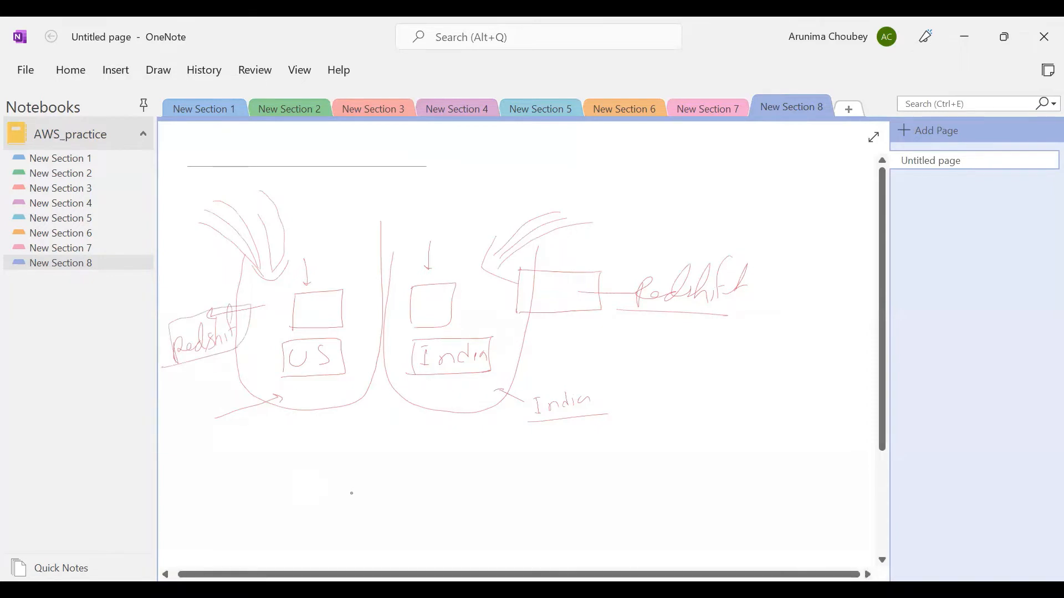
# Step: Draw a wide rectangle and two smaller boxes below the outlines, with converging lines from both outlines and an oval in one small box
pyautogui.moveTo(350, 522)
pyautogui.mouseDown()
pyautogui.moveTo(351, 493)
pyautogui.moveTo(463, 492)
pyautogui.moveTo(443, 529)
pyautogui.moveTo(345, 529)
pyautogui.mouseUp()
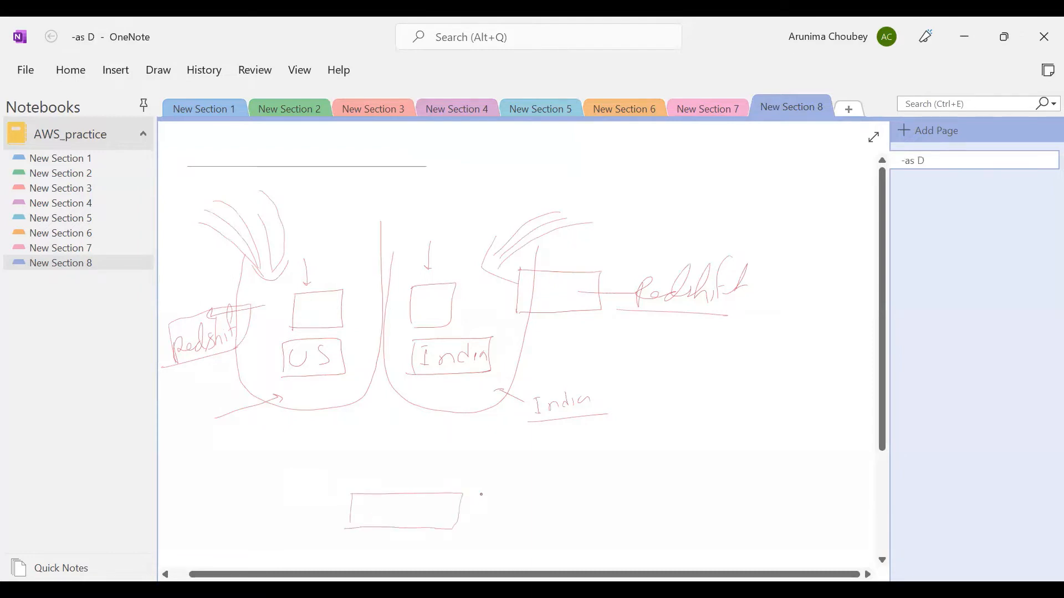
pyautogui.moveTo(323, 408); pyautogui.dragTo(395, 438)
pyautogui.moveTo(446, 413); pyautogui.dragTo(400, 436)
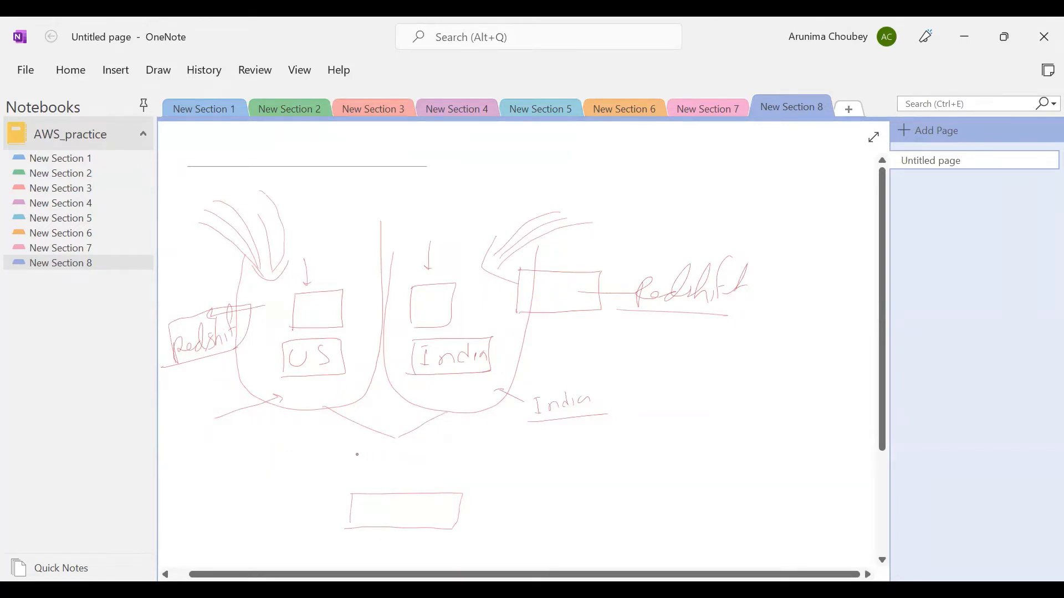
pyautogui.moveTo(357, 457)
pyautogui.mouseDown()
pyautogui.moveTo(357, 477)
pyautogui.moveTo(412, 477)
pyautogui.moveTo(355, 484)
pyautogui.mouseUp()
pyautogui.moveTo(287, 445); pyautogui.dragTo(285, 481)
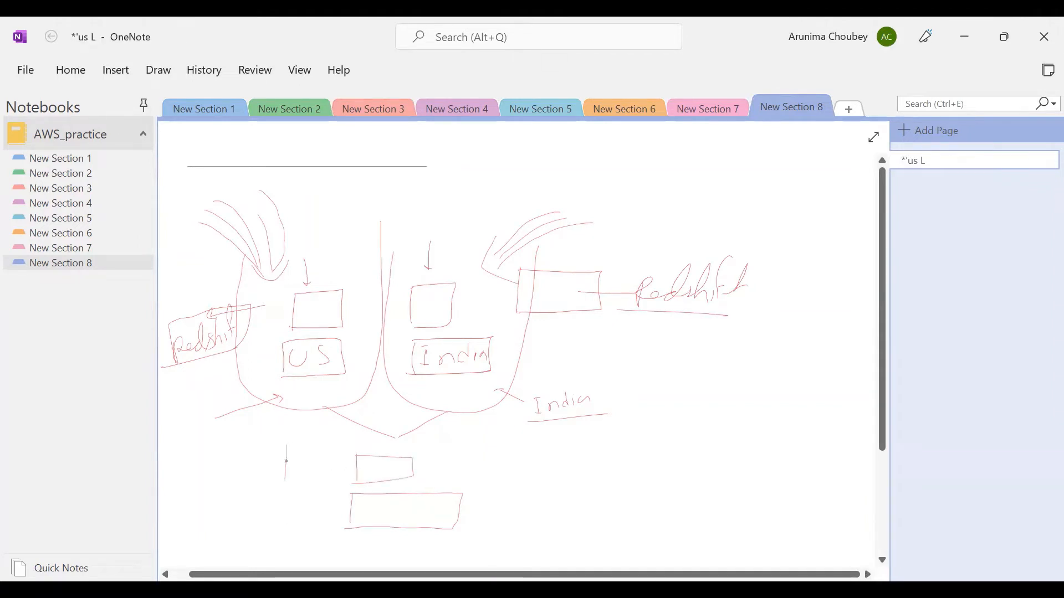
pyautogui.moveTo(285, 444)
pyautogui.mouseDown()
pyautogui.moveTo(330, 443)
pyautogui.moveTo(285, 483)
pyautogui.mouseUp()
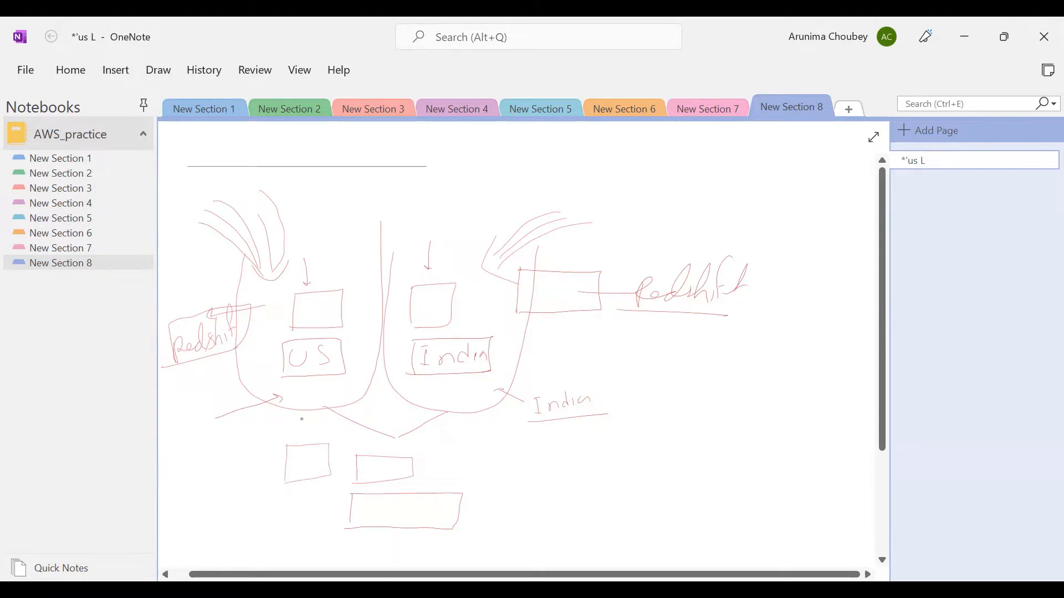
pyautogui.moveTo(319, 450); pyautogui.dragTo(313, 446)
# Step: Write PBI beside the wide rectangle, then draw an arrow from the rectangle to a new box with short horizontal lines
pyautogui.moveTo(477, 504); pyautogui.dragTo(477, 522)
pyautogui.moveTo(477, 504); pyautogui.dragTo(491, 517)
pyautogui.moveTo(491, 502)
pyautogui.mouseDown()
pyautogui.moveTo(492, 517)
pyautogui.moveTo(510, 500)
pyautogui.mouseUp()
pyautogui.moveTo(506, 501)
pyautogui.mouseDown()
pyautogui.moveTo(506, 513)
pyautogui.moveTo(478, 527)
pyautogui.moveTo(471, 442)
pyautogui.moveTo(485, 465)
pyautogui.mouseUp()
pyautogui.moveTo(484, 424)
pyautogui.mouseDown()
pyautogui.moveTo(525, 422)
pyautogui.moveTo(526, 463)
pyautogui.moveTo(486, 465)
pyautogui.mouseUp()
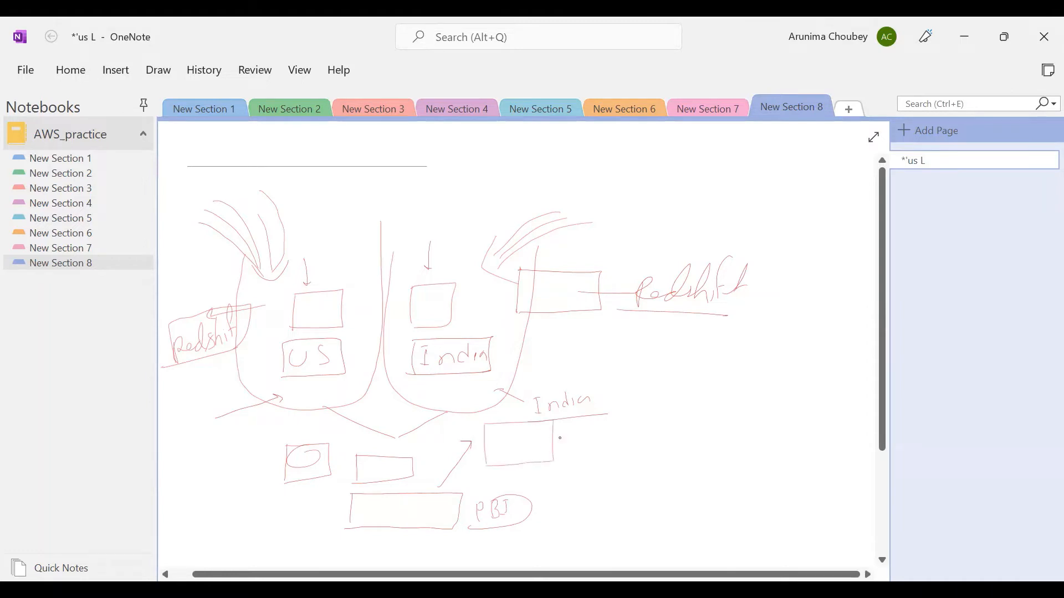
pyautogui.moveTo(543, 426)
pyautogui.mouseDown()
pyautogui.moveTo(577, 425)
pyautogui.moveTo(576, 437)
pyautogui.mouseUp()
pyautogui.moveTo(543, 449); pyautogui.dragTo(570, 450)
# Step: Connect the wide rectangle to PBI and draw curves from the circled US arrow and circled US Redshift label to the India outline
pyautogui.moveTo(539, 346); pyautogui.dragTo(588, 341)
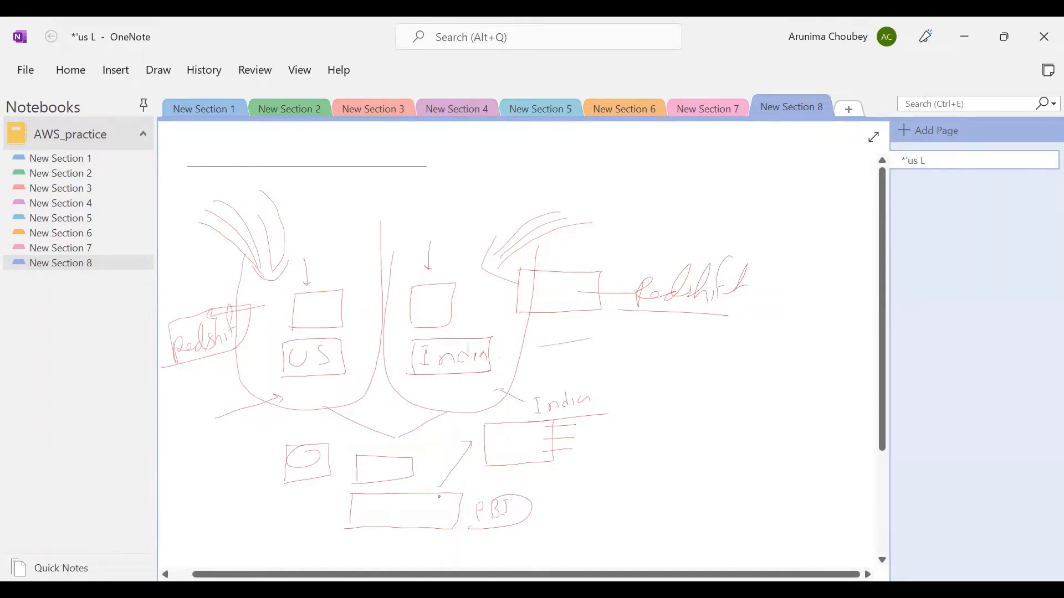
pyautogui.moveTo(439, 497); pyautogui.dragTo(468, 509)
pyautogui.moveTo(275, 381)
pyautogui.mouseDown()
pyautogui.moveTo(255, 383)
pyautogui.moveTo(267, 433)
pyautogui.moveTo(295, 394)
pyautogui.moveTo(279, 380)
pyautogui.moveTo(439, 380)
pyautogui.moveTo(438, 393)
pyautogui.mouseUp()
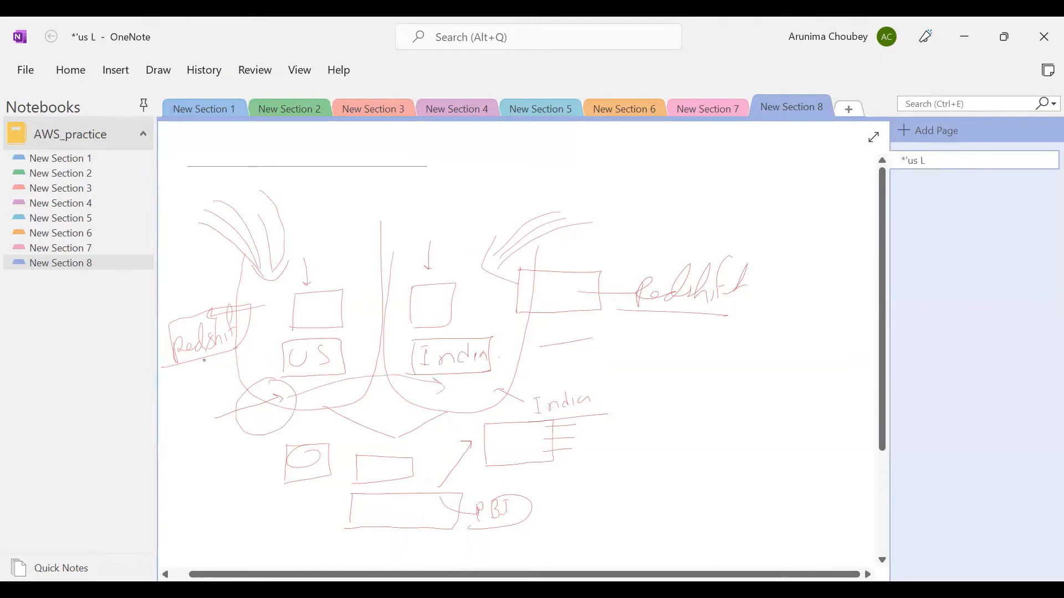
pyautogui.moveTo(209, 359)
pyautogui.mouseDown()
pyautogui.moveTo(222, 290)
pyautogui.moveTo(196, 368)
pyautogui.mouseUp()
pyautogui.moveTo(248, 288)
pyautogui.mouseDown()
pyautogui.moveTo(297, 261)
pyautogui.moveTo(379, 256)
pyautogui.moveTo(456, 312)
pyautogui.moveTo(500, 400)
pyautogui.mouseUp()
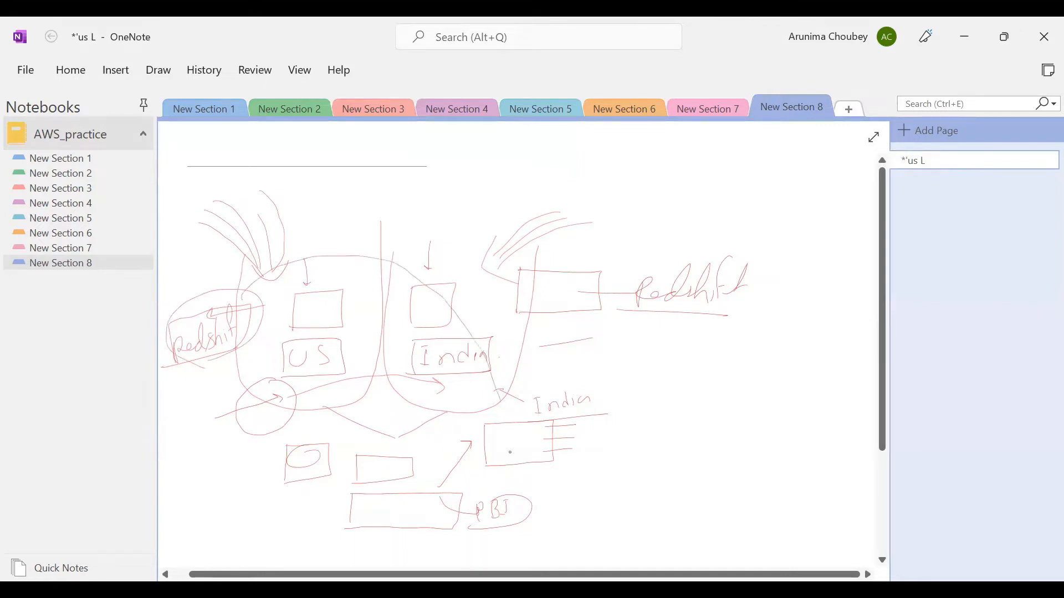
# Step: Draw a loop around the wide rectangle and PBI, with an arrow pointing outward from it
pyautogui.moveTo(480, 468)
pyautogui.mouseDown()
pyautogui.moveTo(346, 488)
pyautogui.moveTo(331, 529)
pyautogui.moveTo(428, 550)
pyautogui.moveTo(553, 527)
pyautogui.moveTo(510, 467)
pyautogui.moveTo(462, 466)
pyautogui.mouseUp()
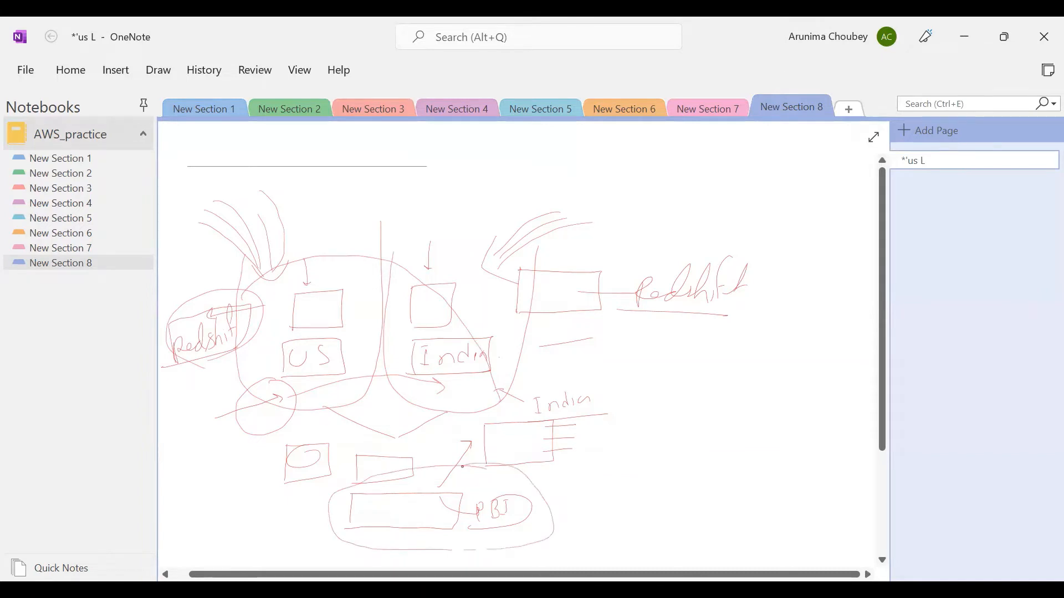
pyautogui.moveTo(538, 516); pyautogui.dragTo(587, 514)
pyautogui.moveTo(579, 508); pyautogui.dragTo(582, 522)
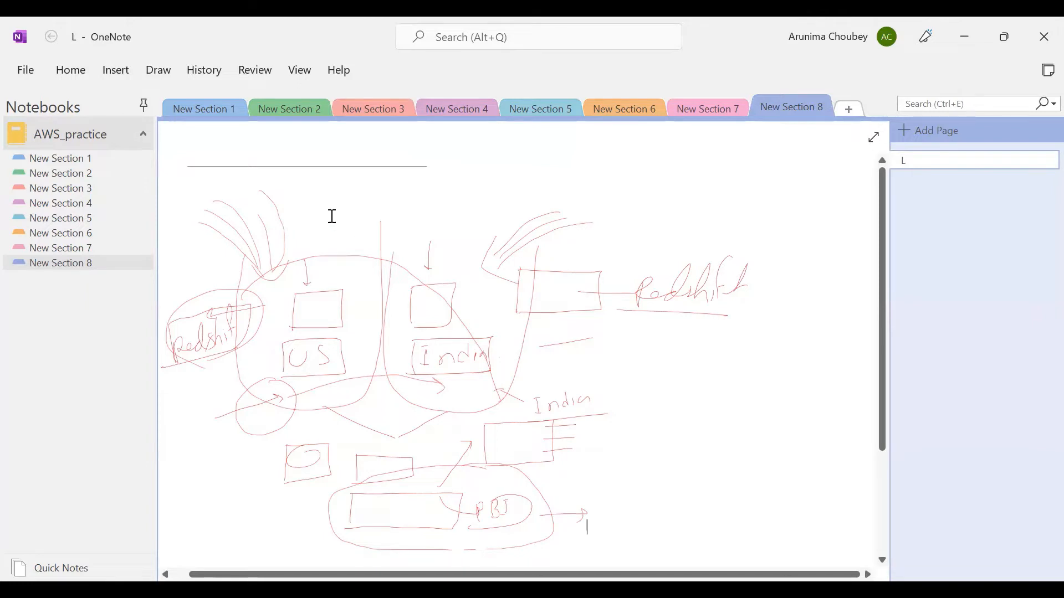
# Step: Delete the US and India drawing, including the framed Redshift label, from the page
pyautogui.moveTo(198, 179)
pyautogui.mouseDown()
pyautogui.moveTo(256, 302)
pyautogui.moveTo(616, 476)
pyautogui.moveTo(731, 545)
pyautogui.moveTo(765, 556)
pyautogui.moveTo(761, 546)
pyautogui.mouseUp()
pyautogui.press('Delete')
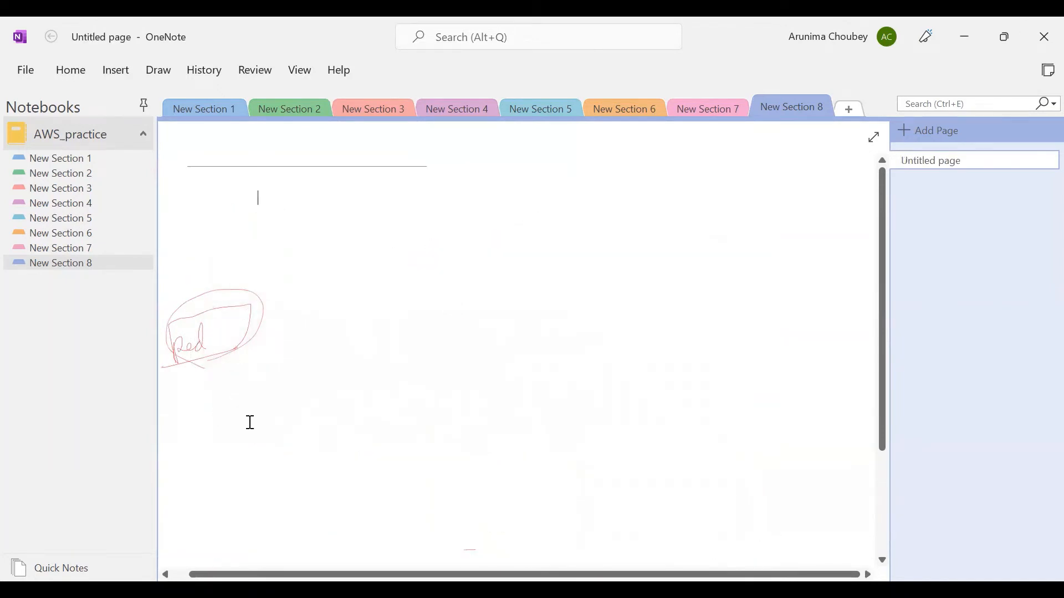
pyautogui.moveTo(171, 264); pyautogui.dragTo(297, 388)
pyautogui.press('Delete')
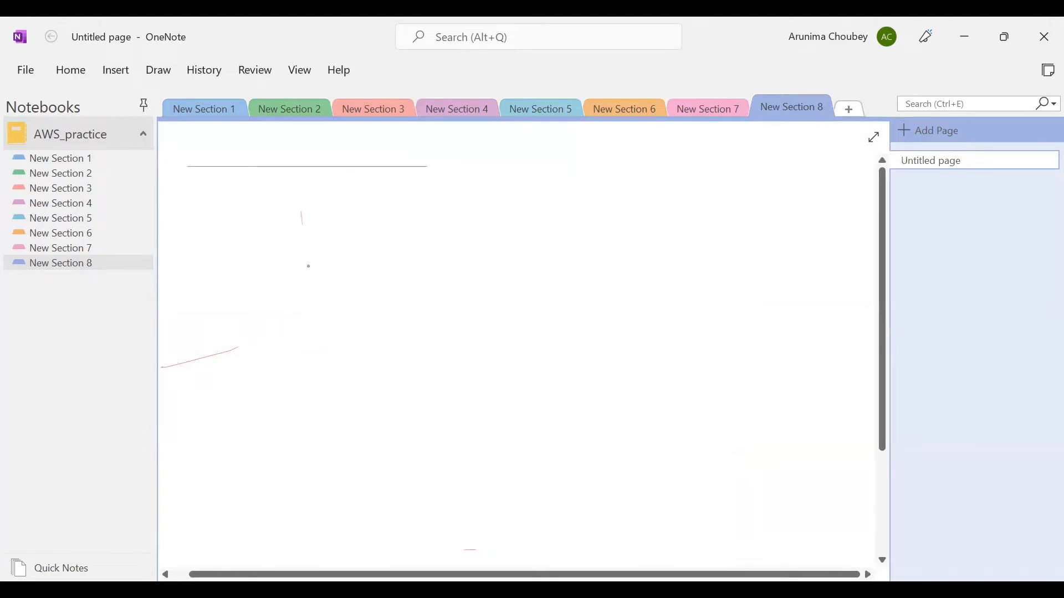
# Step: Sketch two new boxes spaced apart near the page's upper area and label them US and India
pyautogui.moveTo(301, 212); pyautogui.dragTo(295, 218)
pyautogui.moveTo(589, 197); pyautogui.dragTo(546, 250)
pyautogui.moveTo(537, 186)
pyautogui.mouseDown()
pyautogui.moveTo(637, 178)
pyautogui.moveTo(554, 250)
pyautogui.mouseUp()
pyautogui.moveTo(329, 290); pyautogui.dragTo(341, 299)
pyautogui.moveTo(360, 287); pyautogui.dragTo(355, 319)
pyautogui.moveTo(580, 272)
pyautogui.mouseDown()
pyautogui.moveTo(576, 298)
pyautogui.moveTo(632, 267)
pyautogui.moveTo(656, 288)
pyautogui.mouseUp()
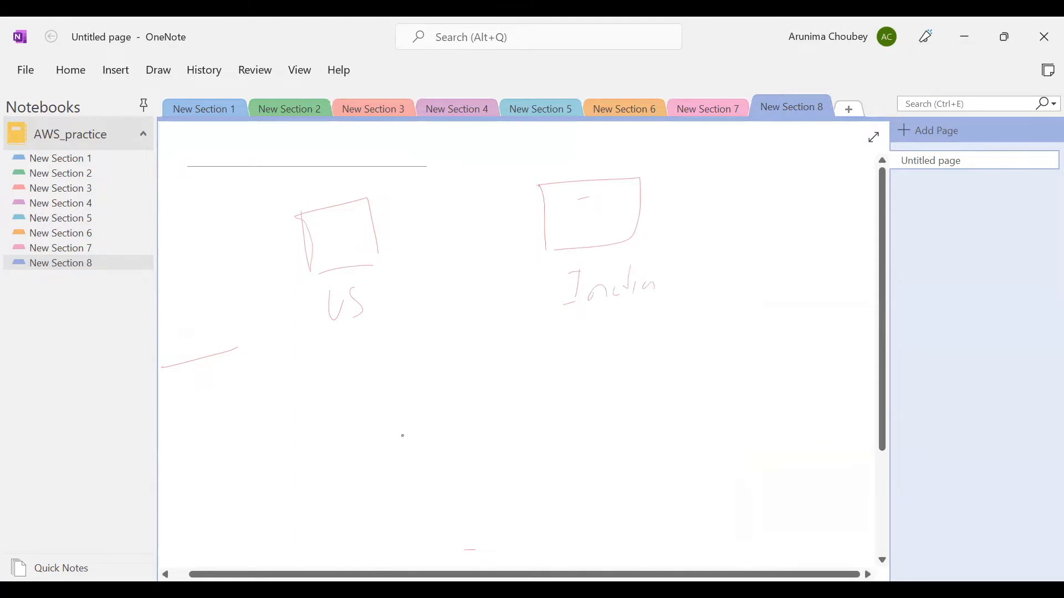
# Step: Draw a wide rectangle centred below the US and India boxes and write PBI beside it
pyautogui.moveTo(403, 435); pyautogui.dragTo(409, 502)
pyautogui.moveTo(405, 435)
pyautogui.mouseDown()
pyautogui.moveTo(554, 441)
pyautogui.moveTo(409, 501)
pyautogui.mouseUp()
pyautogui.moveTo(582, 446)
pyautogui.mouseDown()
pyautogui.moveTo(572, 477)
pyautogui.moveTo(578, 461)
pyautogui.moveTo(601, 467)
pyautogui.mouseUp()
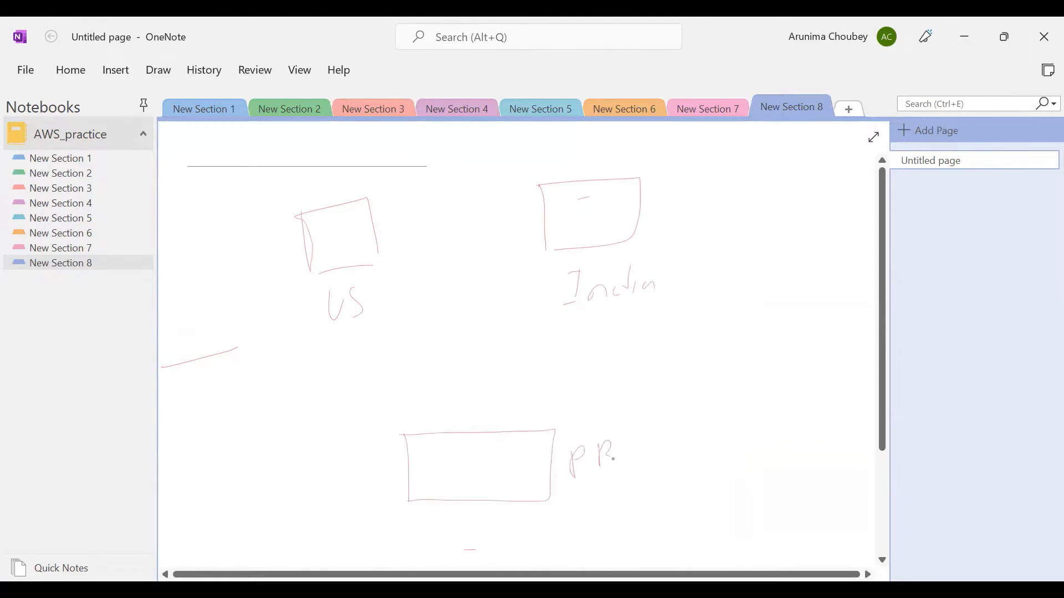
pyautogui.moveTo(635, 434); pyautogui.dragTo(626, 459)
# Step: Add a circled Redshift label and a box with short lines under India, linked by arrows to the wide rectangle, and circle PBI
pyautogui.moveTo(491, 431)
pyautogui.mouseDown()
pyautogui.moveTo(565, 343)
pyautogui.moveTo(606, 355)
pyautogui.moveTo(677, 332)
pyautogui.moveTo(694, 299)
pyautogui.moveTo(718, 310)
pyautogui.moveTo(626, 355)
pyautogui.moveTo(615, 404)
pyautogui.mouseUp()
pyautogui.moveTo(612, 367)
pyautogui.mouseDown()
pyautogui.moveTo(630, 406)
pyautogui.moveTo(698, 375)
pyautogui.moveTo(687, 400)
pyautogui.mouseUp()
pyautogui.moveTo(674, 391)
pyautogui.mouseDown()
pyautogui.moveTo(693, 391)
pyautogui.moveTo(712, 373)
pyautogui.mouseUp()
pyautogui.moveTo(617, 383)
pyautogui.mouseDown()
pyautogui.moveTo(532, 424)
pyautogui.moveTo(520, 441)
pyautogui.mouseUp()
pyautogui.moveTo(550, 487); pyautogui.dragTo(645, 432)
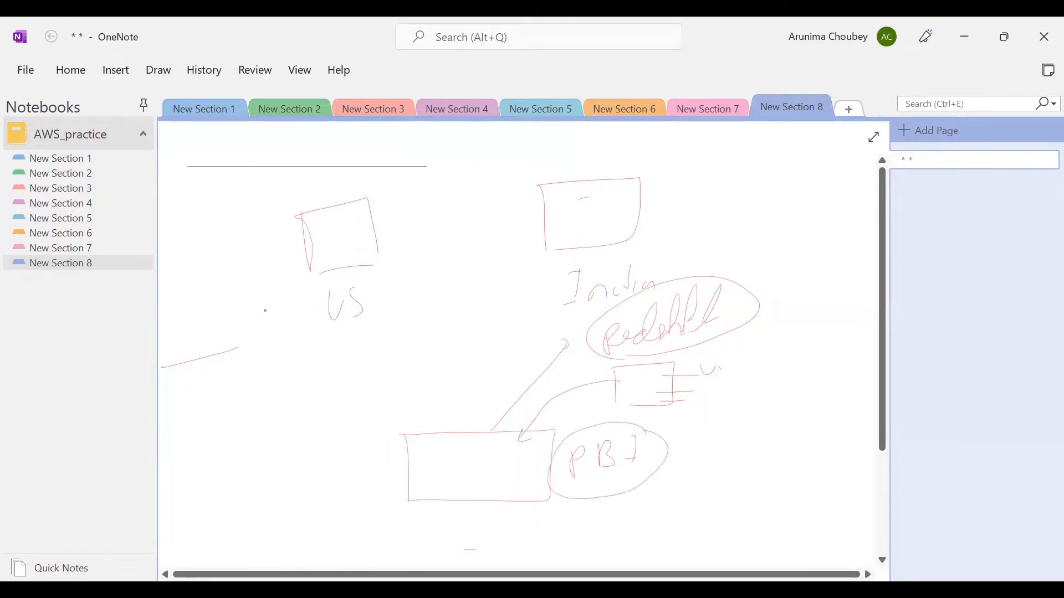
# Step: Write underlined AWS and Redshift labels under US and draw a small box with a curved arrow towards the PBI rectangle
pyautogui.moveTo(266, 310); pyautogui.dragTo(346, 278)
pyautogui.moveTo(242, 375)
pyautogui.mouseDown()
pyautogui.moveTo(283, 333)
pyautogui.moveTo(240, 392)
pyautogui.mouseUp()
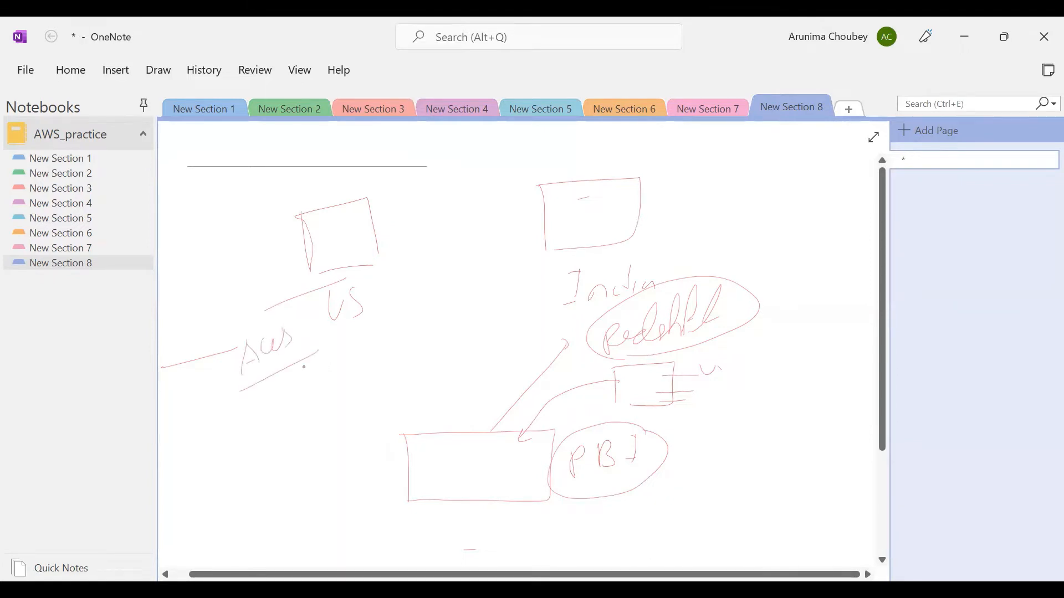
pyautogui.moveTo(303, 367)
pyautogui.mouseDown()
pyautogui.moveTo(357, 354)
pyautogui.moveTo(390, 318)
pyautogui.moveTo(400, 333)
pyautogui.moveTo(304, 389)
pyautogui.moveTo(334, 420)
pyautogui.mouseUp()
pyautogui.moveTo(338, 373)
pyautogui.mouseDown()
pyautogui.moveTo(336, 415)
pyautogui.moveTo(361, 380)
pyautogui.moveTo(440, 376)
pyautogui.moveTo(505, 404)
pyautogui.mouseUp()
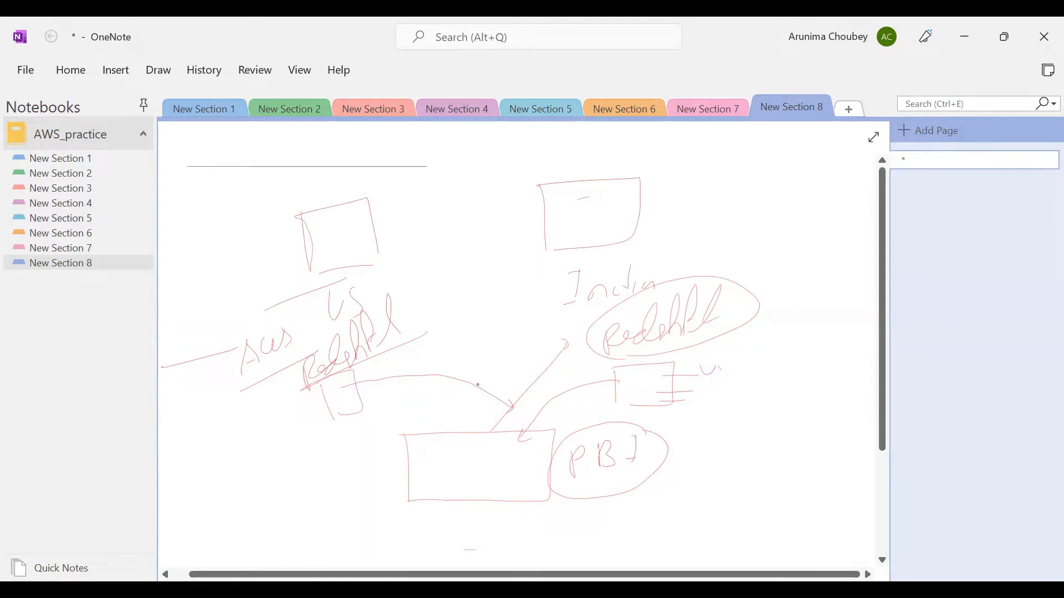
pyautogui.moveTo(333, 421); pyautogui.dragTo(363, 412)
# Step: Draw a small circle inside the PBI rectangle with an arrow to the US small box, and curve a partial loop around the rectangle
pyautogui.moveTo(463, 452); pyautogui.dragTo(382, 409)
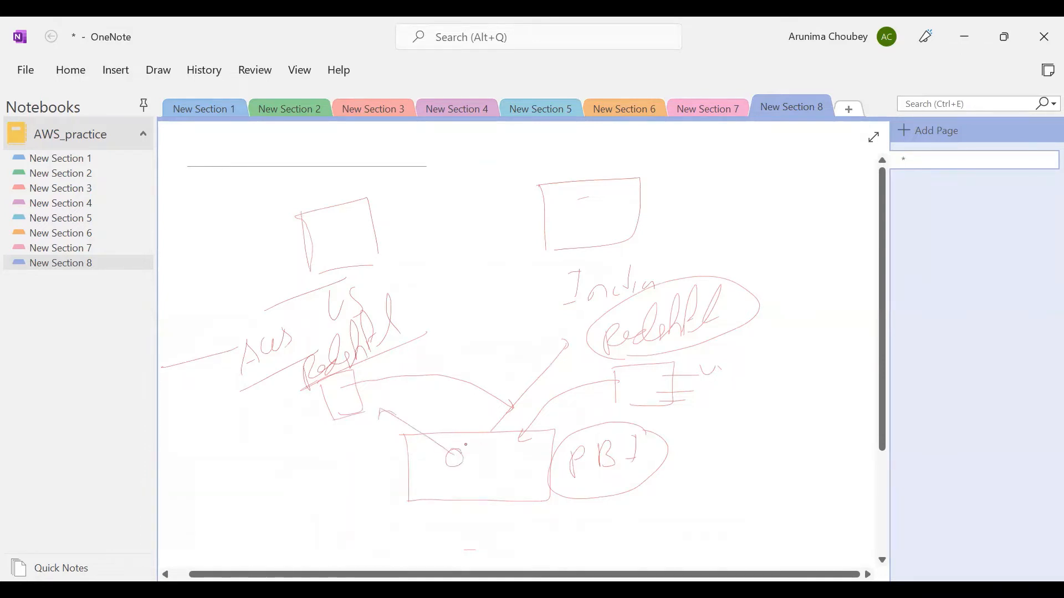
pyautogui.write('*')
pyautogui.moveTo(557, 422)
pyautogui.mouseDown()
pyautogui.moveTo(487, 407)
pyautogui.moveTo(379, 455)
pyautogui.moveTo(391, 514)
pyautogui.moveTo(438, 534)
pyautogui.mouseUp()
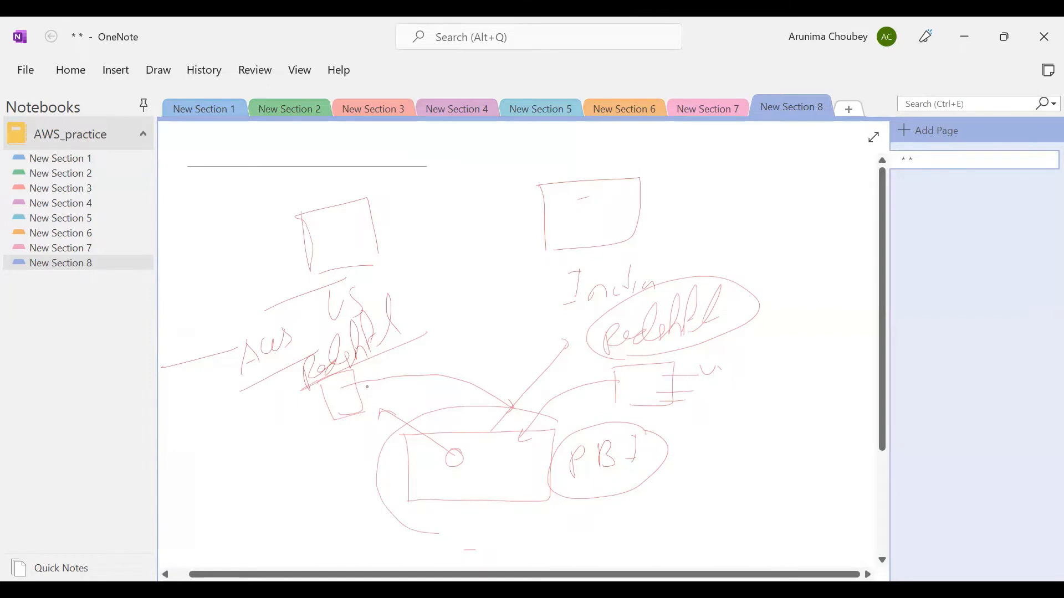
# Step: Draw a separate box beyond the India group with incoming lines and a long curved arrow into the PBI rectangle
pyautogui.moveTo(749, 370); pyautogui.dragTo(748, 436)
pyautogui.moveTo(801, 341); pyautogui.dragTo(776, 367)
pyautogui.moveTo(828, 333)
pyautogui.mouseDown()
pyautogui.moveTo(799, 370)
pyautogui.moveTo(775, 362)
pyautogui.mouseUp()
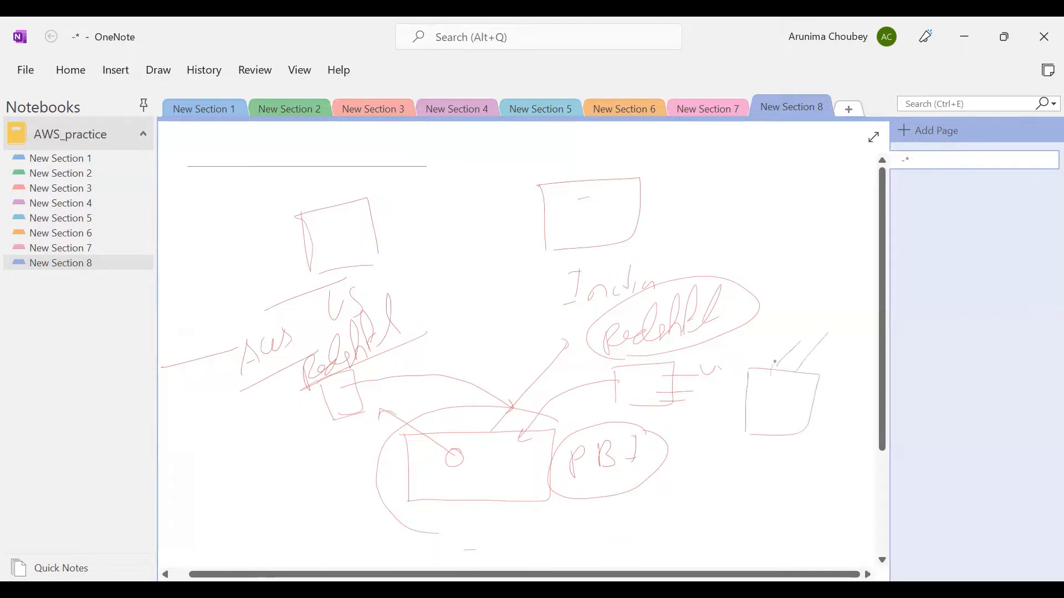
pyautogui.moveTo(746, 404)
pyautogui.mouseDown()
pyautogui.moveTo(610, 417)
pyautogui.moveTo(513, 463)
pyautogui.moveTo(527, 450)
pyautogui.mouseUp()
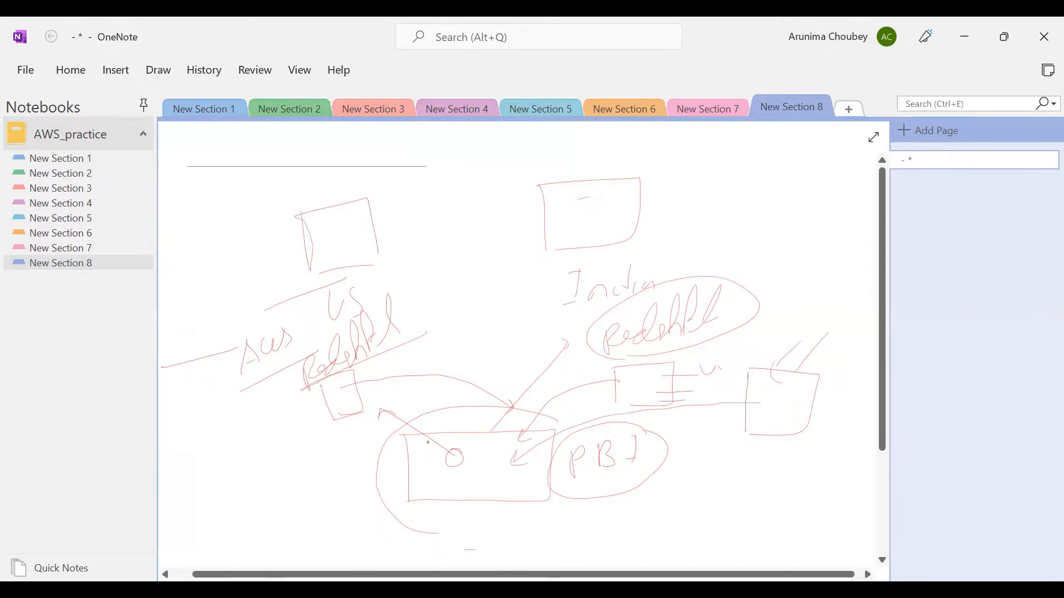
# Step: Cross out the arrow from the PBI rectangle to the US box and the short curved arrow coming from the India box
pyautogui.moveTo(398, 399)
pyautogui.mouseDown()
pyautogui.moveTo(377, 439)
pyautogui.moveTo(439, 418)
pyautogui.mouseUp()
pyautogui.moveTo(530, 394); pyautogui.dragTo(571, 410)
pyautogui.moveTo(555, 391); pyautogui.dragTo(548, 413)
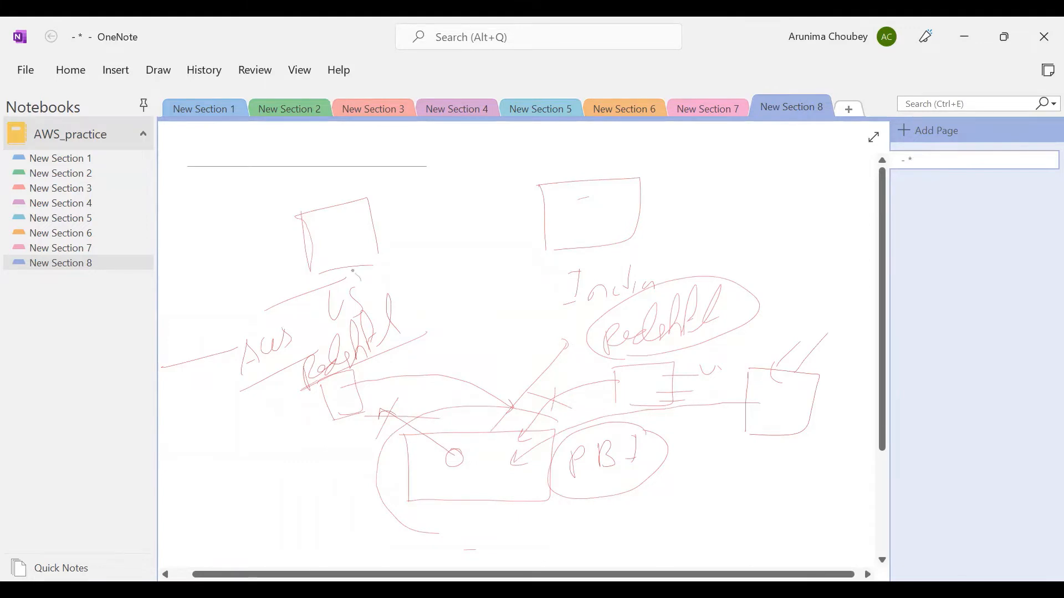
# Step: Circle the US group's AWS and Redshift labels and draw a curved arrow from it to India's circled Redshift
pyautogui.moveTo(347, 275)
pyautogui.mouseDown()
pyautogui.moveTo(244, 362)
pyautogui.moveTo(408, 332)
pyautogui.moveTo(351, 280)
pyautogui.mouseUp()
pyautogui.moveTo(392, 319)
pyautogui.mouseDown()
pyautogui.moveTo(457, 302)
pyautogui.moveTo(592, 322)
pyautogui.mouseUp()
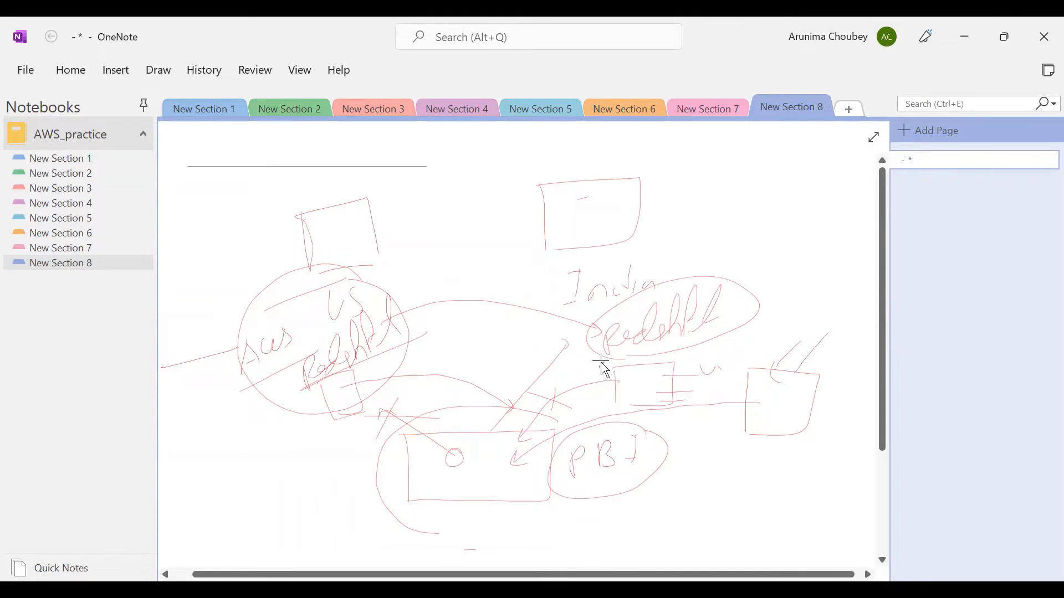
# Step: Draw an arrow from India's Redshift back toward the US, then a boxed S3 label beside the US box with an upward arrow from Redshift
pyautogui.moveTo(599, 362)
pyautogui.mouseDown()
pyautogui.moveTo(521, 329)
pyautogui.moveTo(463, 333)
pyautogui.mouseUp()
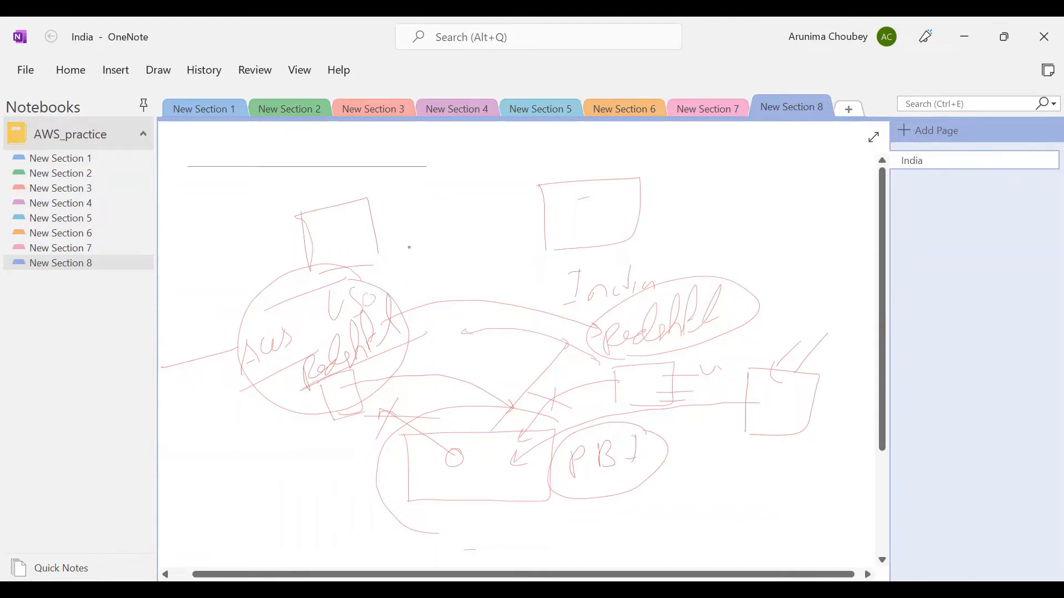
pyautogui.moveTo(393, 195)
pyautogui.mouseDown()
pyautogui.moveTo(381, 220)
pyautogui.moveTo(400, 221)
pyautogui.mouseUp()
pyautogui.moveTo(369, 194)
pyautogui.mouseDown()
pyautogui.moveTo(372, 233)
pyautogui.moveTo(425, 184)
pyautogui.mouseUp()
pyautogui.moveTo(425, 184); pyautogui.dragTo(427, 220)
pyautogui.moveTo(387, 296); pyautogui.dragTo(402, 259)
pyautogui.moveTo(392, 266); pyautogui.dragTo(411, 266)
pyautogui.moveTo(422, 203); pyautogui.dragTo(420, 213)
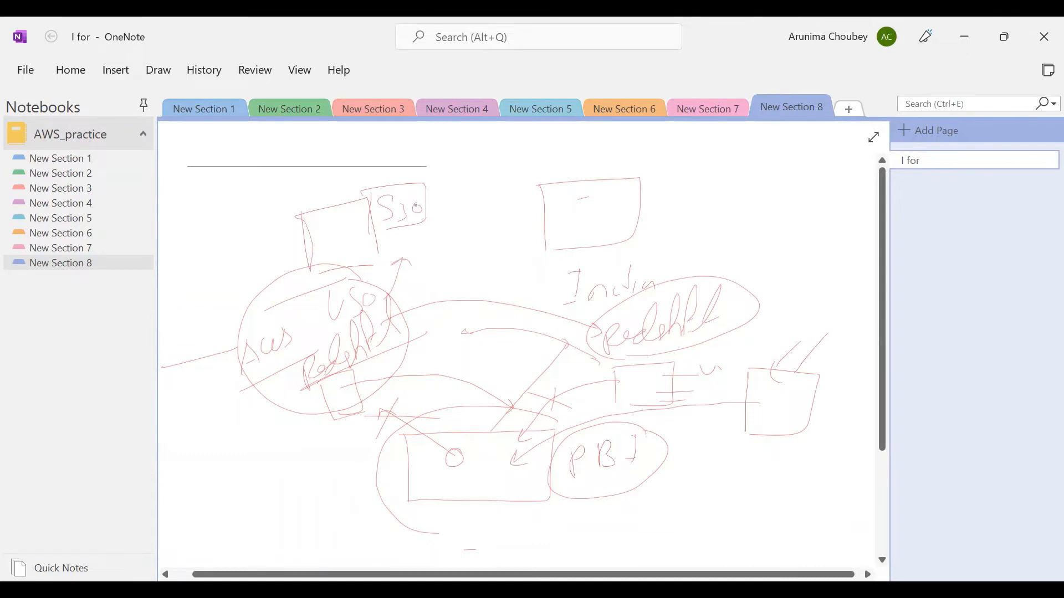
# Step: Add a boxed S3 label inside the India box, with arrows from the US S3 to it and from it to India's Redshift
pyautogui.moveTo(426, 202)
pyautogui.mouseDown()
pyautogui.moveTo(590, 212)
pyautogui.moveTo(577, 217)
pyautogui.mouseUp()
pyautogui.moveTo(591, 207)
pyautogui.mouseDown()
pyautogui.moveTo(592, 220)
pyautogui.moveTo(572, 221)
pyautogui.mouseUp()
pyautogui.moveTo(570, 193)
pyautogui.mouseDown()
pyautogui.moveTo(585, 190)
pyautogui.moveTo(593, 233)
pyautogui.moveTo(575, 299)
pyautogui.moveTo(582, 338)
pyautogui.moveTo(598, 337)
pyautogui.mouseUp()
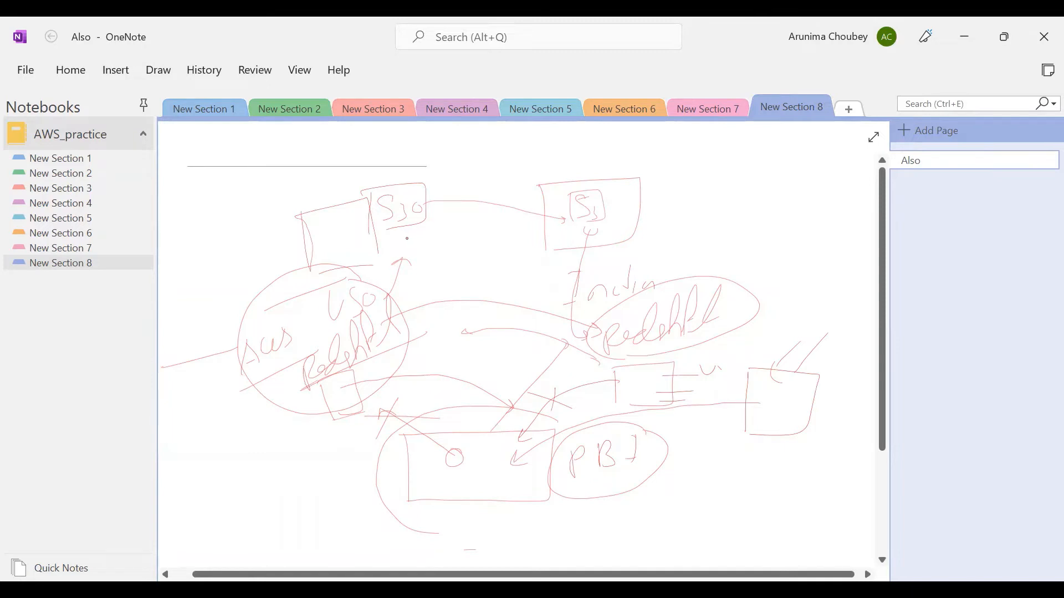
# Step: Underline the area below both S3 labels and draw a second arrow from the US S3 to the India S3
pyautogui.moveTo(384, 244); pyautogui.dragTo(444, 239)
pyautogui.moveTo(541, 242); pyautogui.dragTo(571, 245)
pyautogui.moveTo(424, 210)
pyautogui.mouseDown()
pyautogui.moveTo(537, 200)
pyautogui.moveTo(570, 222)
pyautogui.mouseUp()
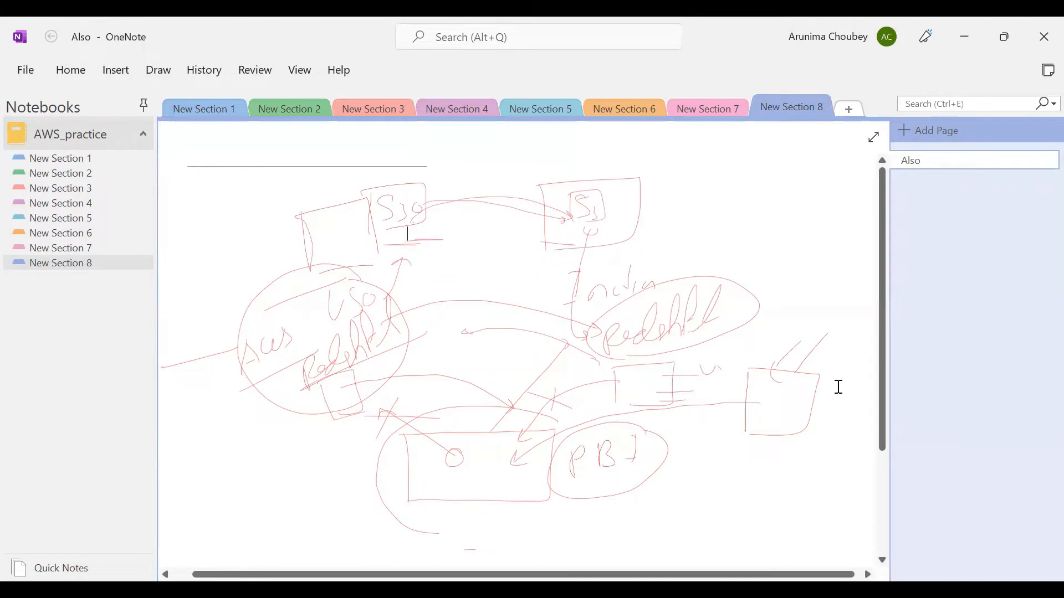
# Step: Switch to the S3 console in the browser, look over the deltafrog-redshift-data-us bucket and highlight its region in the address
pyautogui.hotkey('alt', 'Tab')
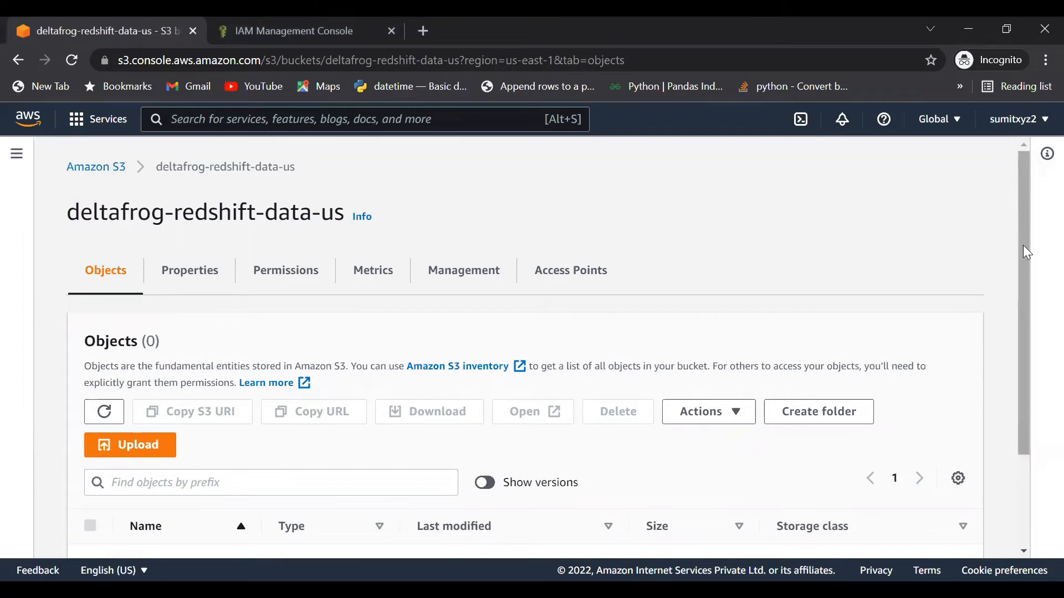
pyautogui.scroll(-1, 1021, 299)
pyautogui.scroll(-1, 1016, 321)
pyautogui.scroll(1, 1015, 311)
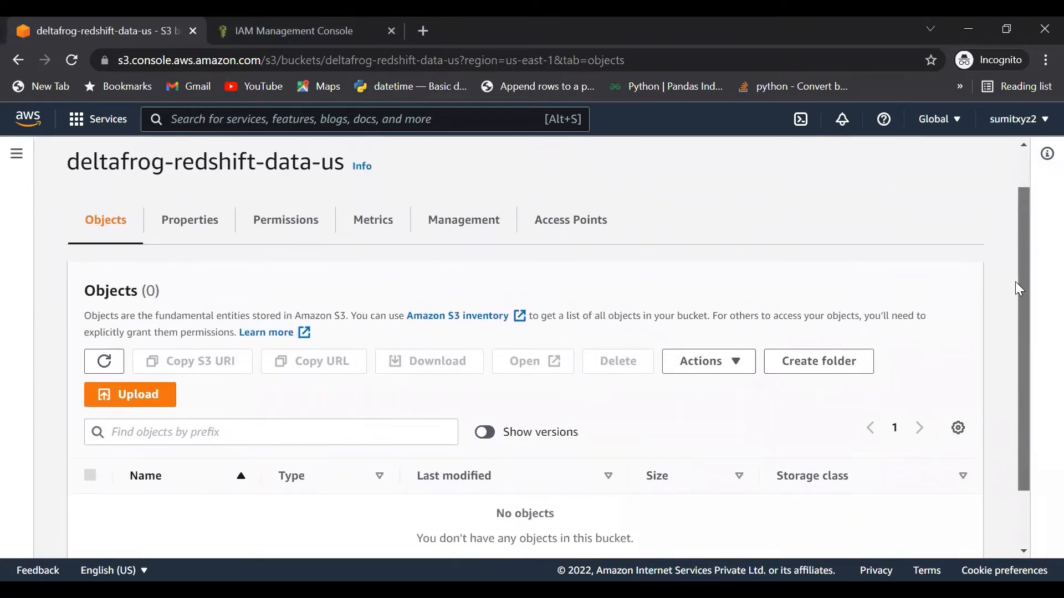
pyautogui.scroll(1, 1037, 128)
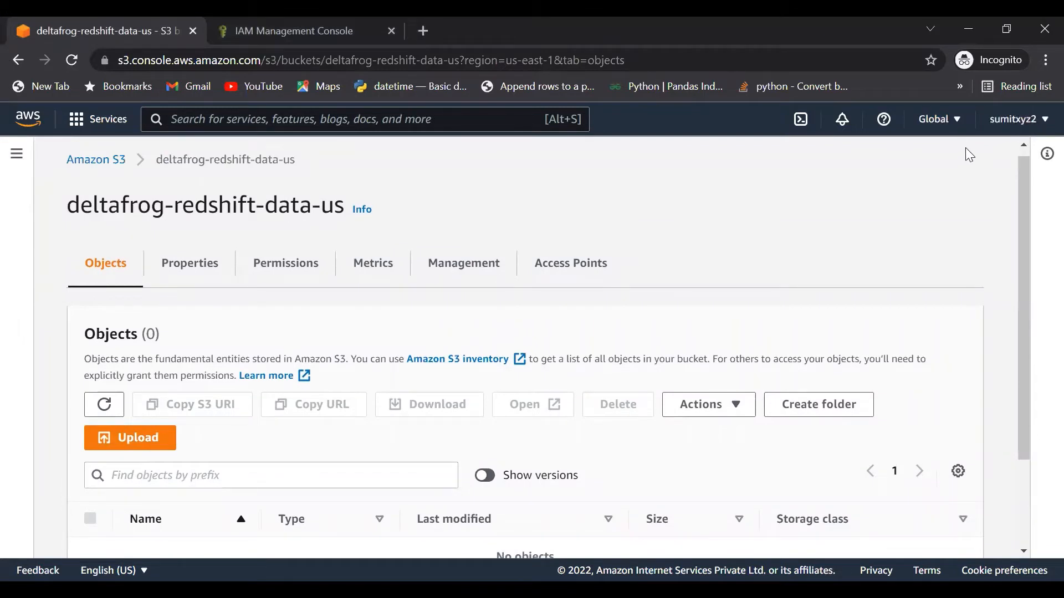
pyautogui.moveTo(505, 61); pyautogui.dragTo(555, 65)
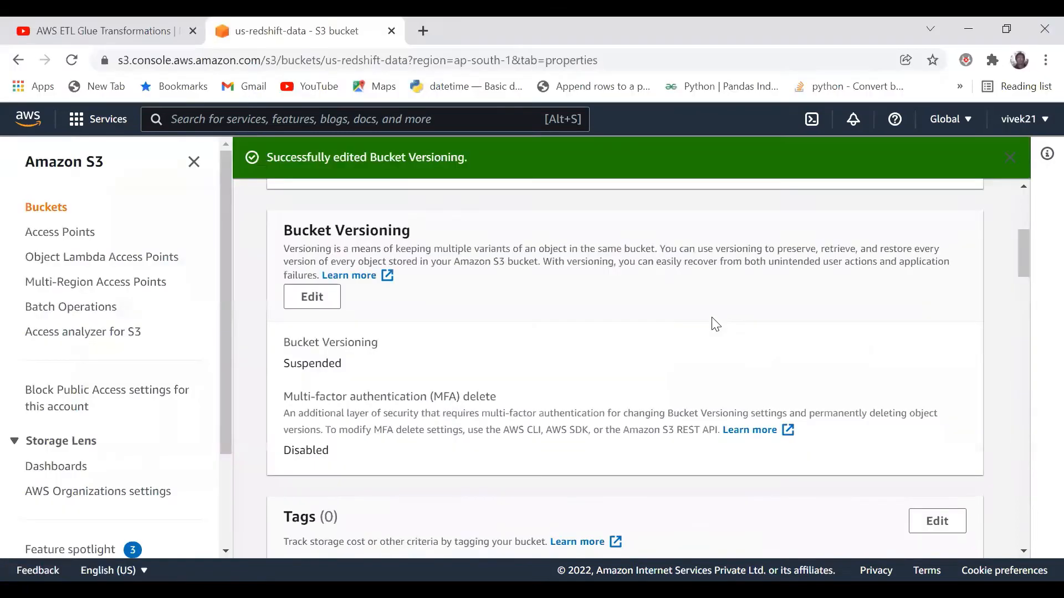
# Step: Dismiss the versioning notice, go back to the bucket list and open the us-redshift-data bucket
pyautogui.click(1010, 159)
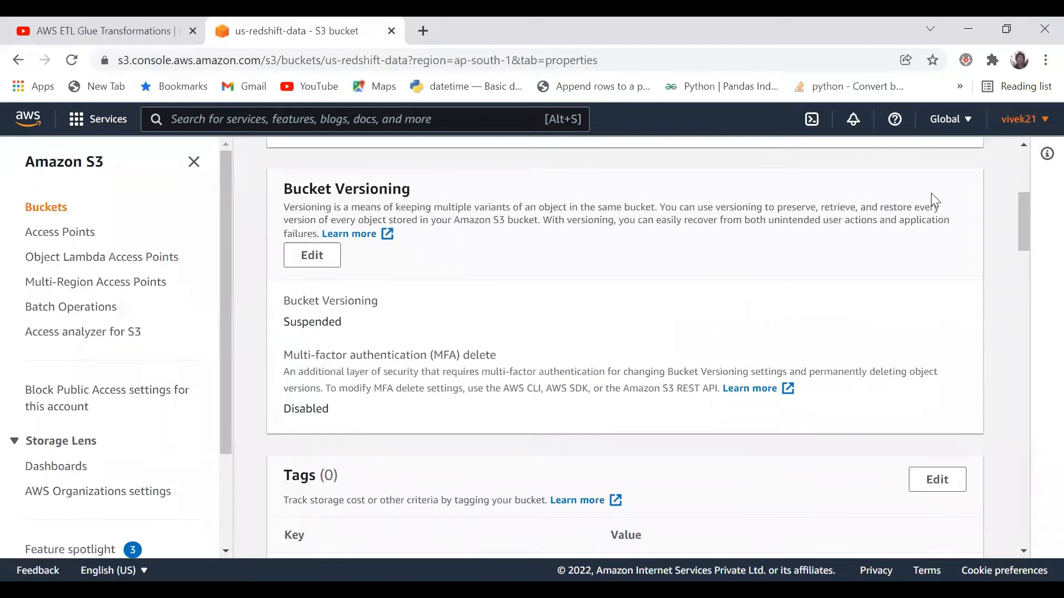
pyautogui.scroll(3, 549, 308)
pyautogui.scroll(2, 516, 288)
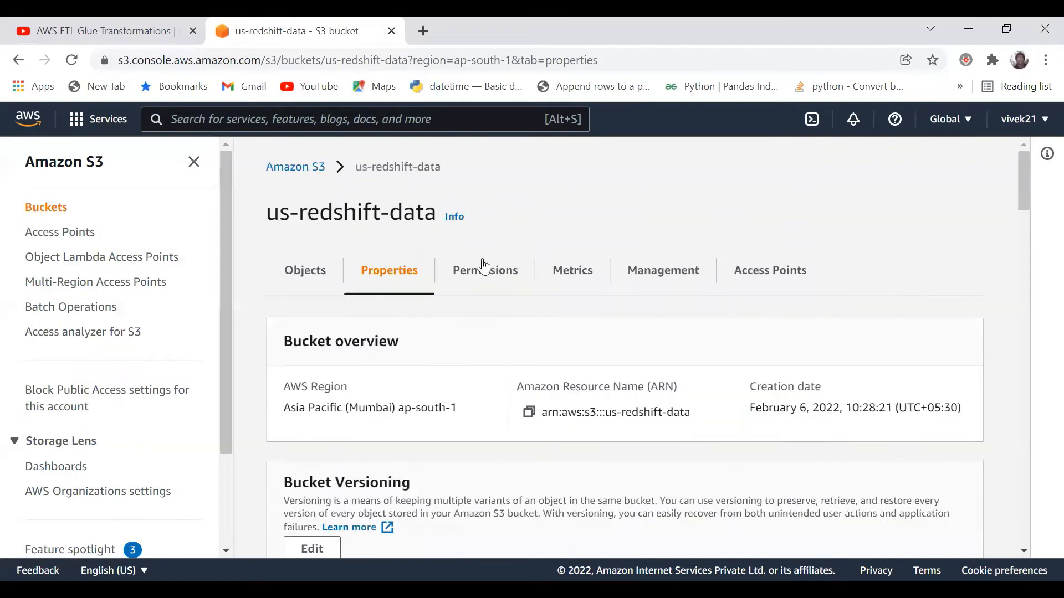
pyautogui.click(299, 165)
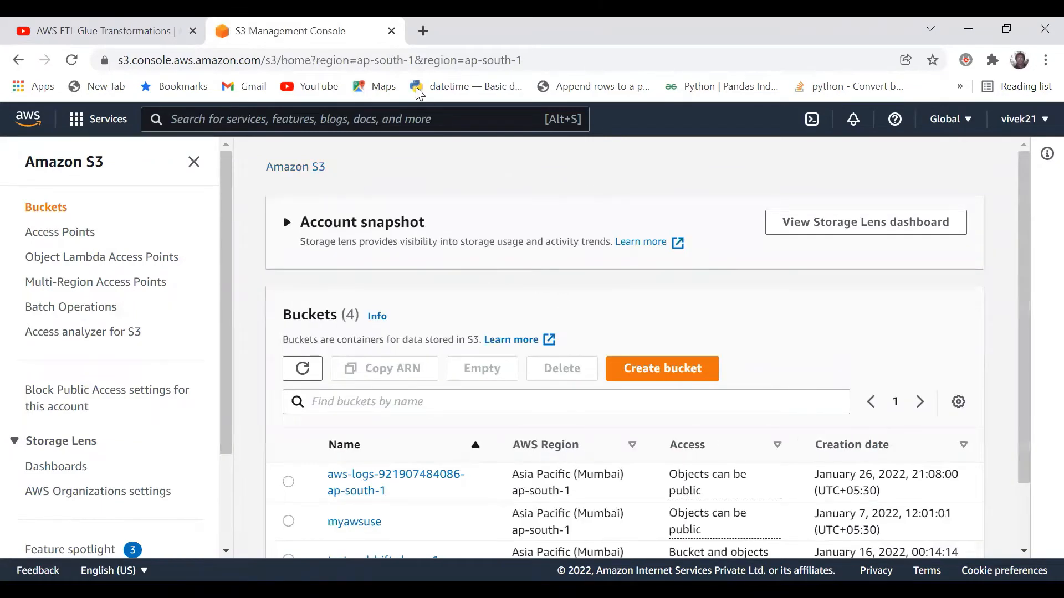
pyautogui.scroll(-1, 416, 374)
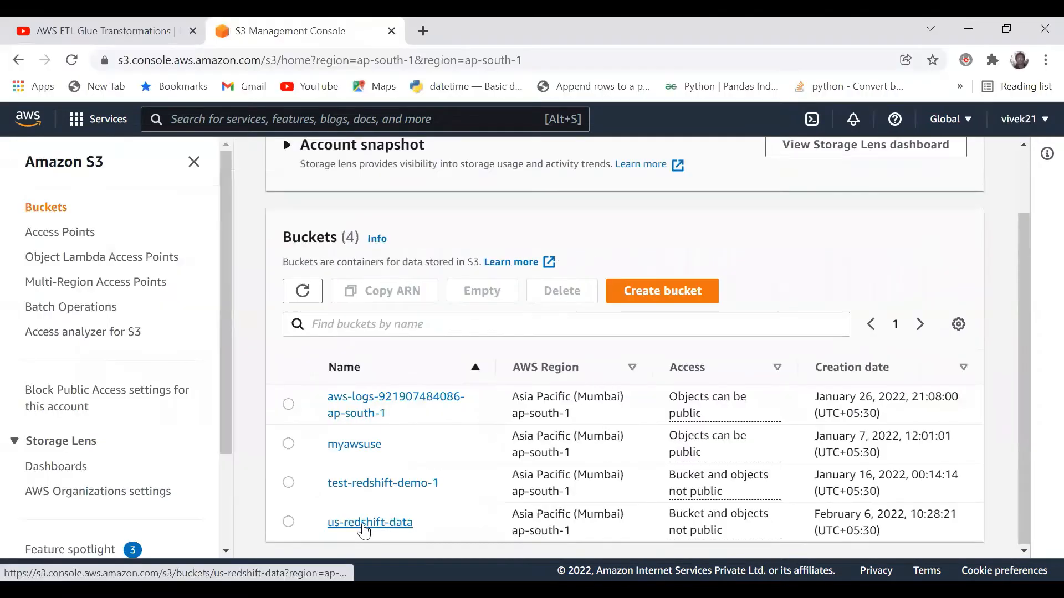
pyautogui.click(361, 524)
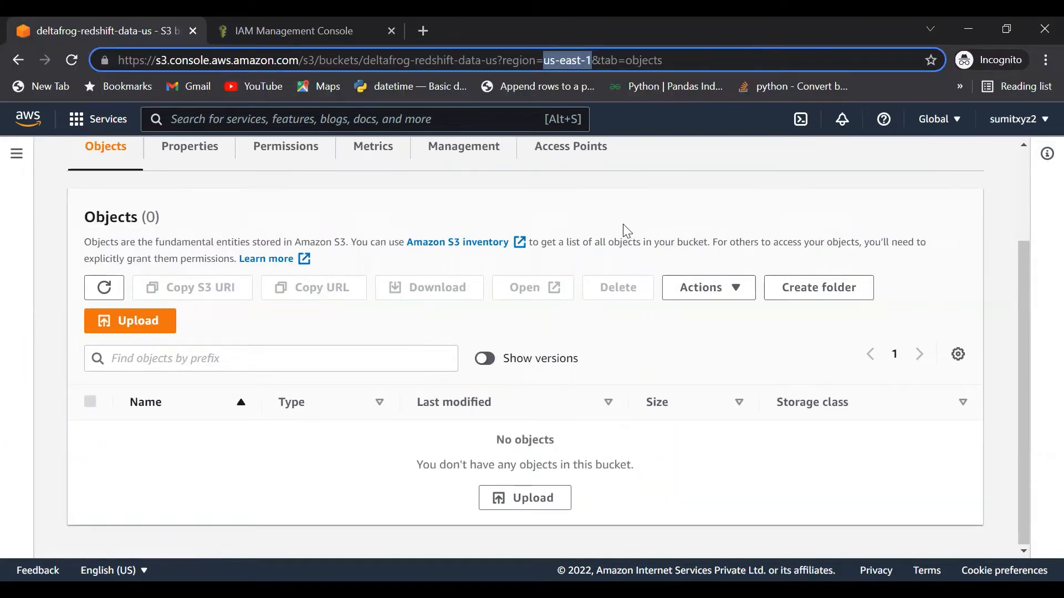
# Step: Enable Bucket Versioning on the deltafrog-redshift-data-us bucket, save the change and dismiss the notice
pyautogui.scroll(2, 343, 297)
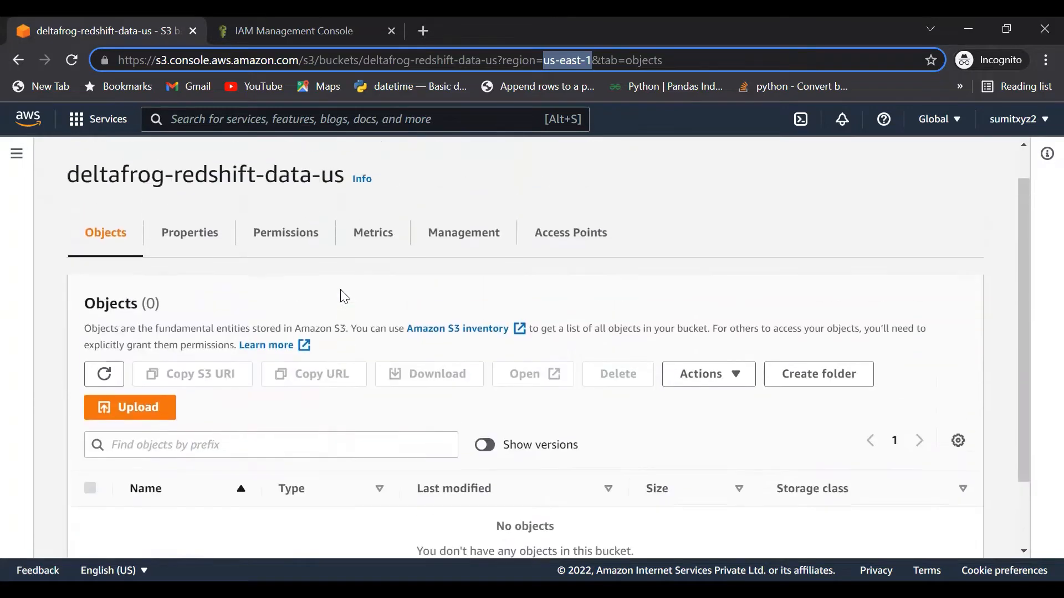
pyautogui.click(197, 247)
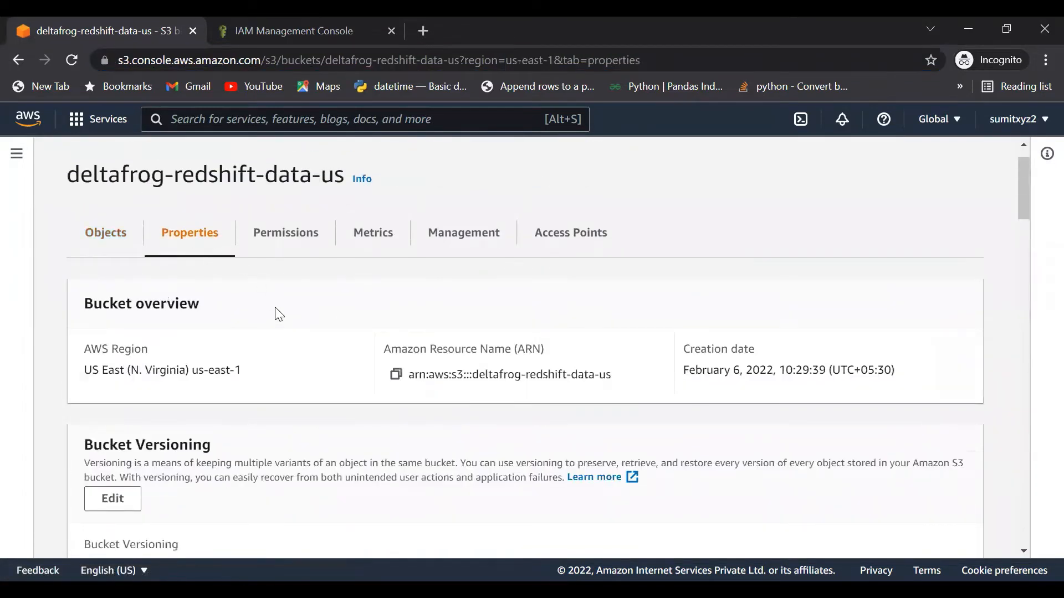
pyautogui.scroll(-2, 278, 314)
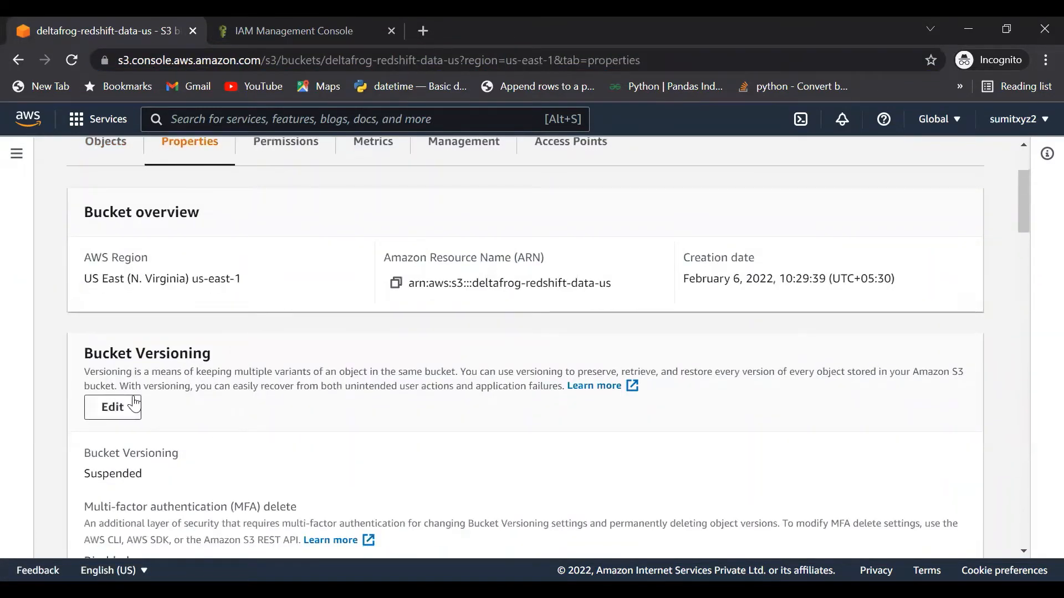
pyautogui.click(121, 410)
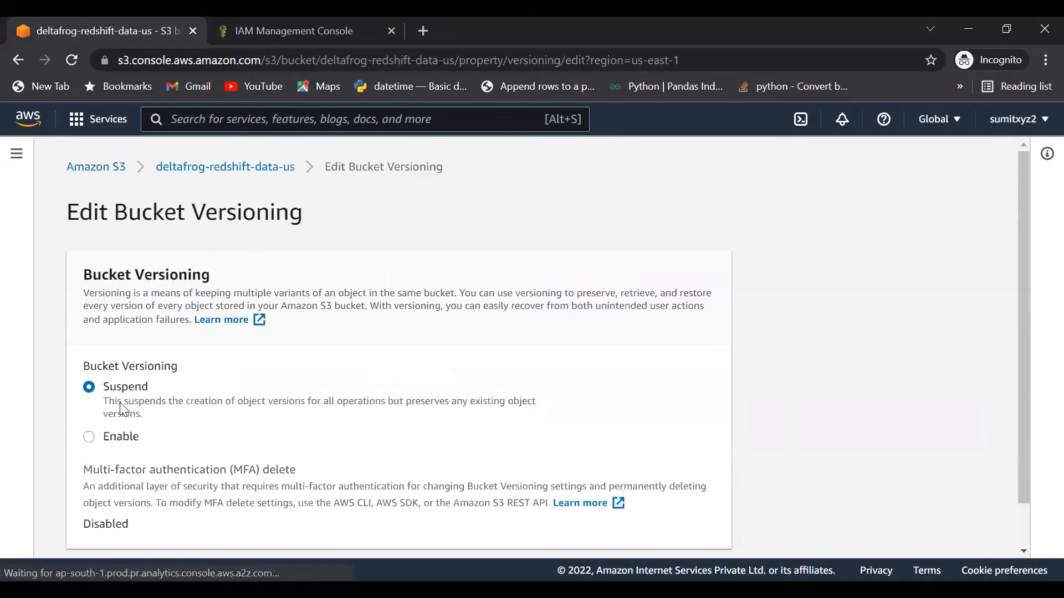
pyautogui.click(90, 437)
pyautogui.scroll(-3, 410, 448)
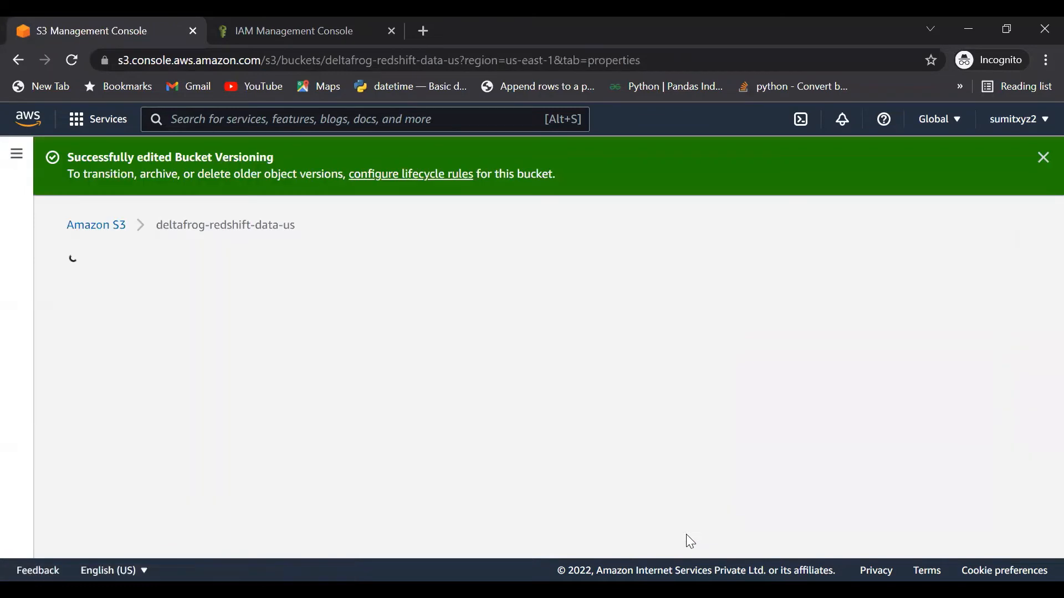
pyautogui.click(1010, 160)
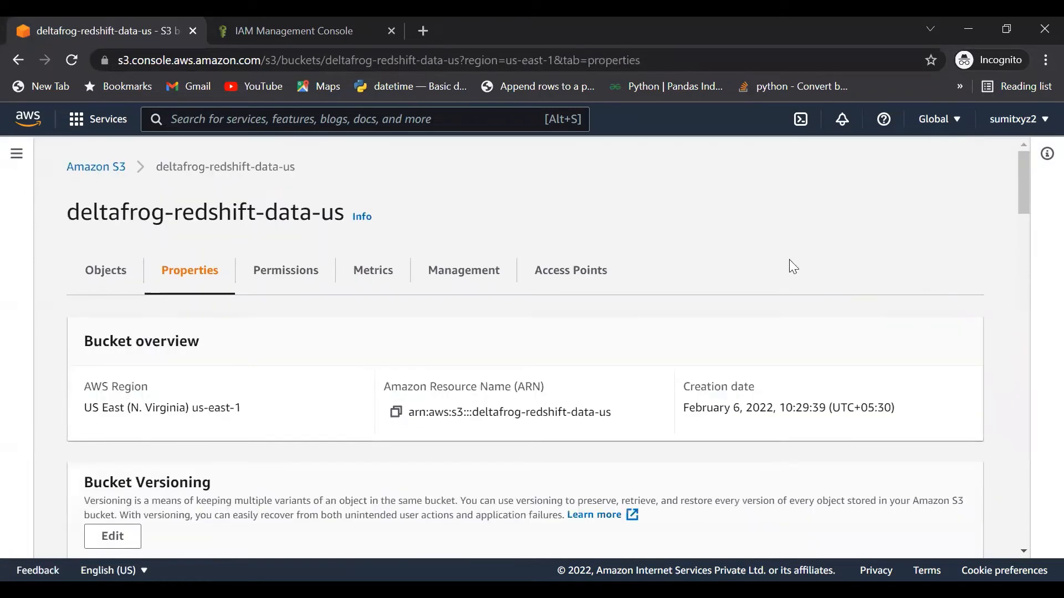
pyautogui.scroll(-5, 862, 346)
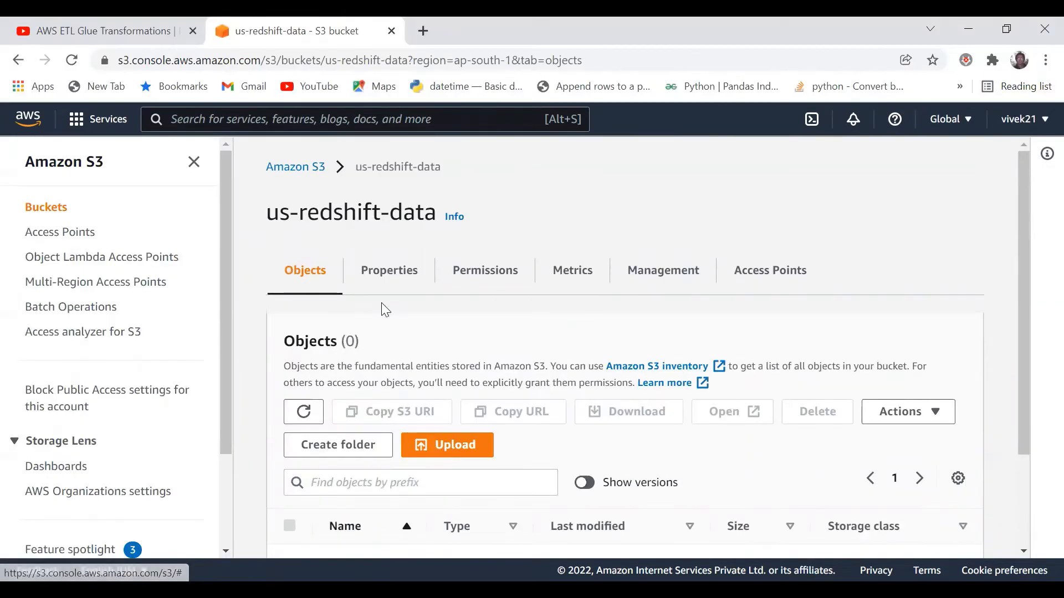
# Step: Enable Bucket Versioning on the us-redshift-data bucket, save the change and return to its object list
pyautogui.scroll(-2, 332, 332)
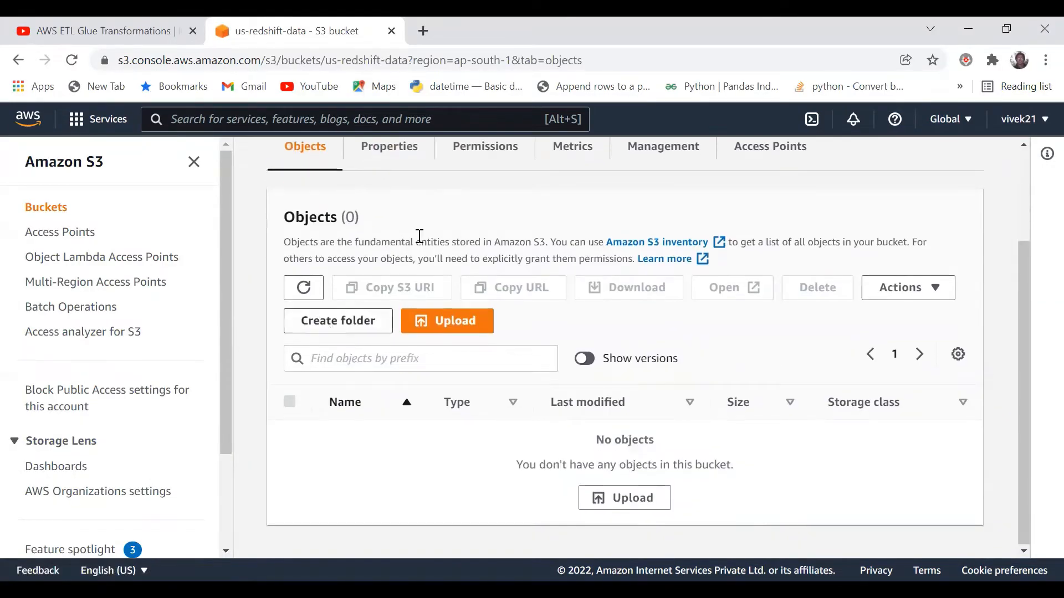
pyautogui.scroll(1, 424, 228)
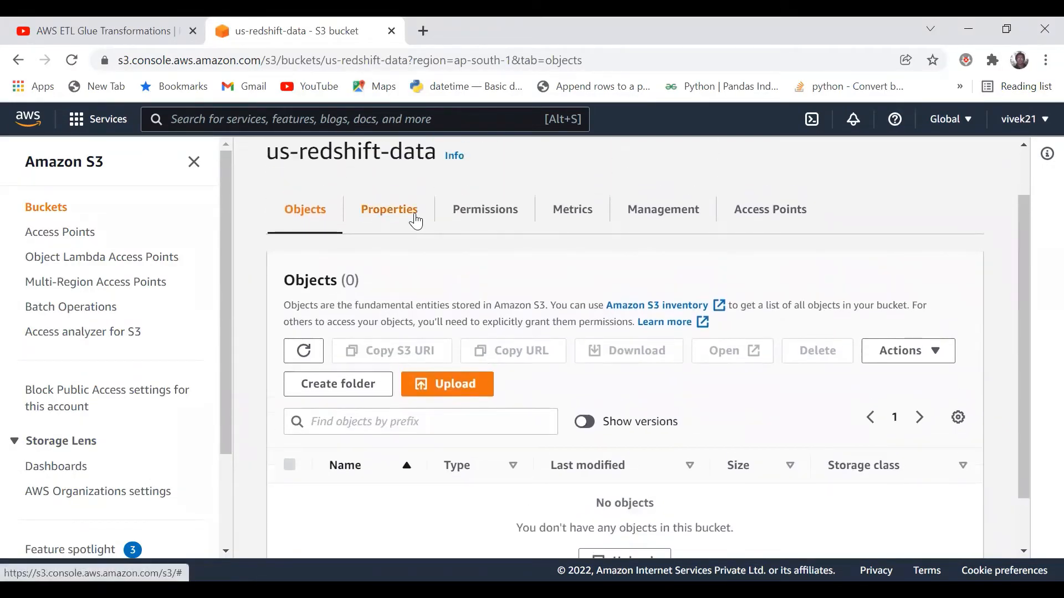
pyautogui.click(416, 222)
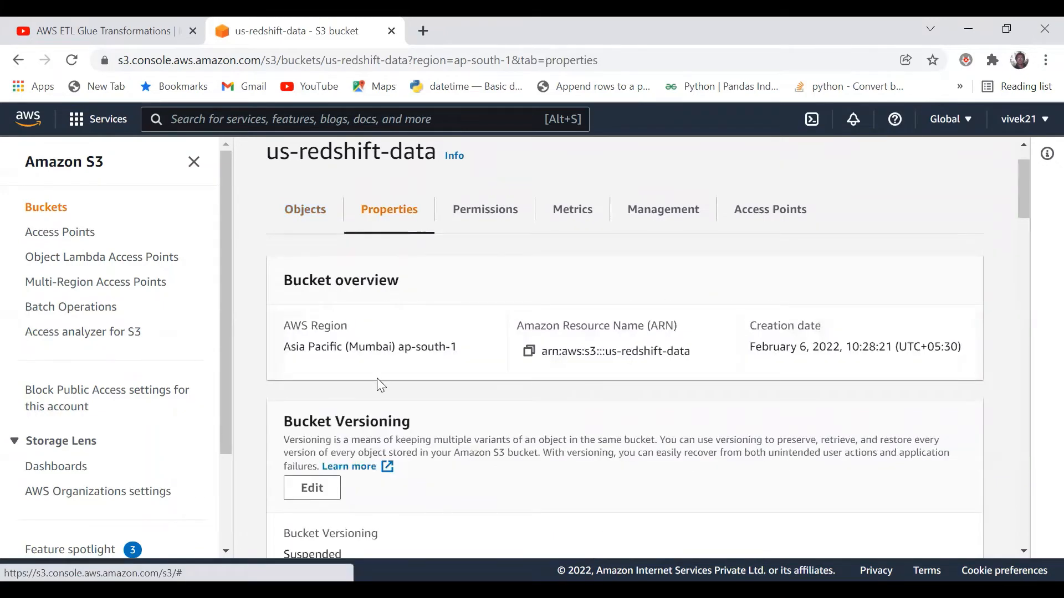
pyautogui.scroll(-1, 376, 378)
pyautogui.click(310, 415)
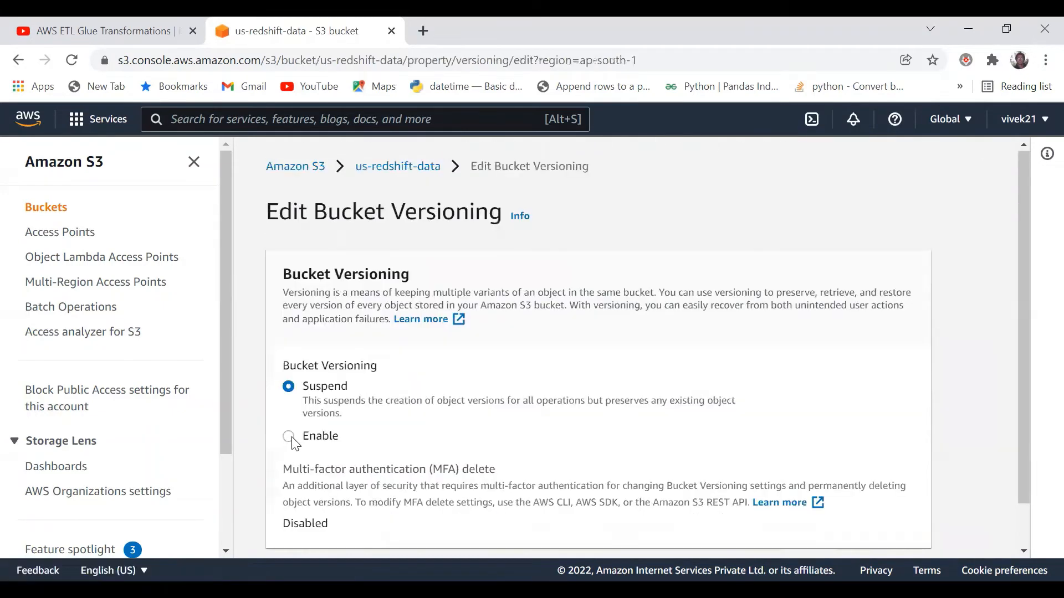
pyautogui.click(293, 434)
pyautogui.scroll(-2, 470, 451)
pyautogui.scroll(-1, 469, 452)
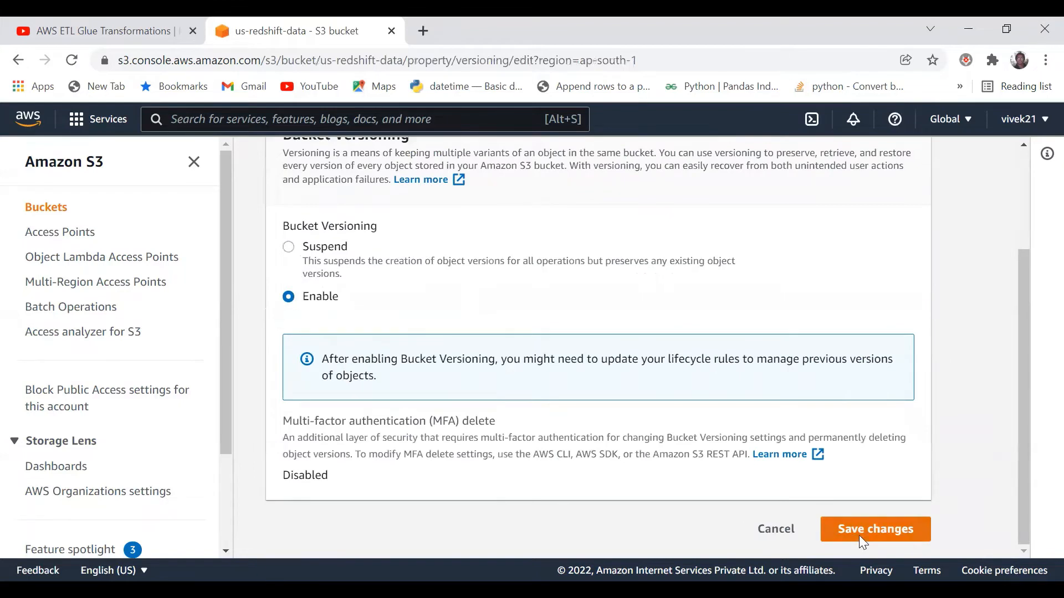
pyautogui.click(858, 535)
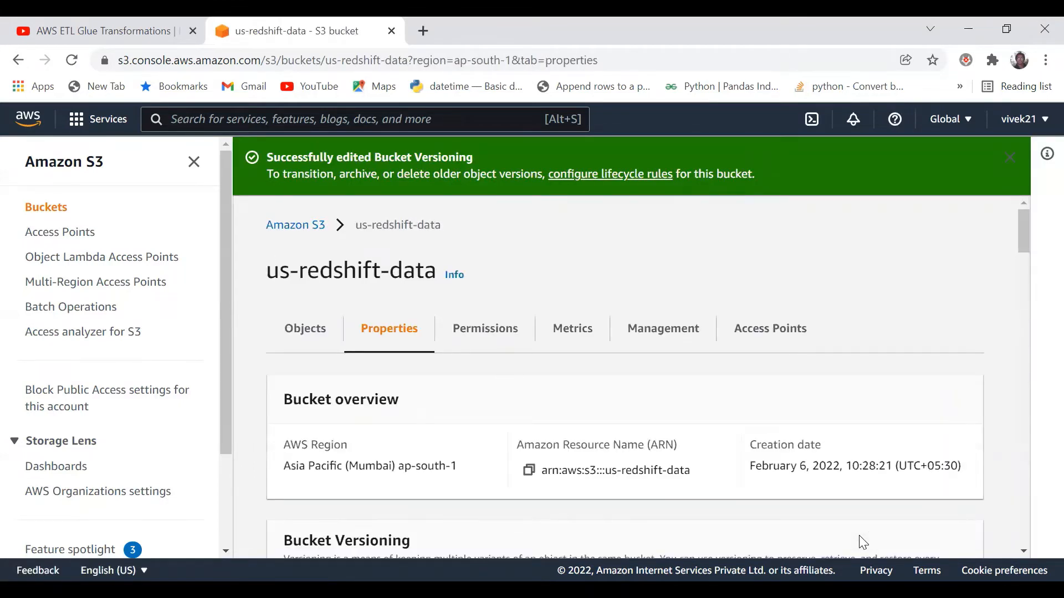
pyautogui.scroll(-1, 871, 449)
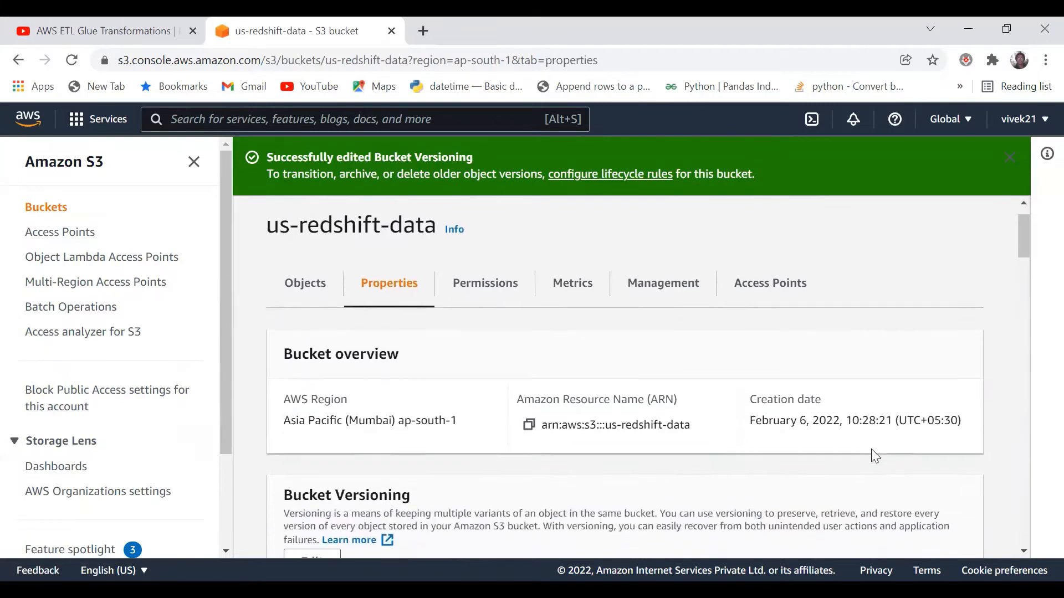
pyautogui.click(309, 287)
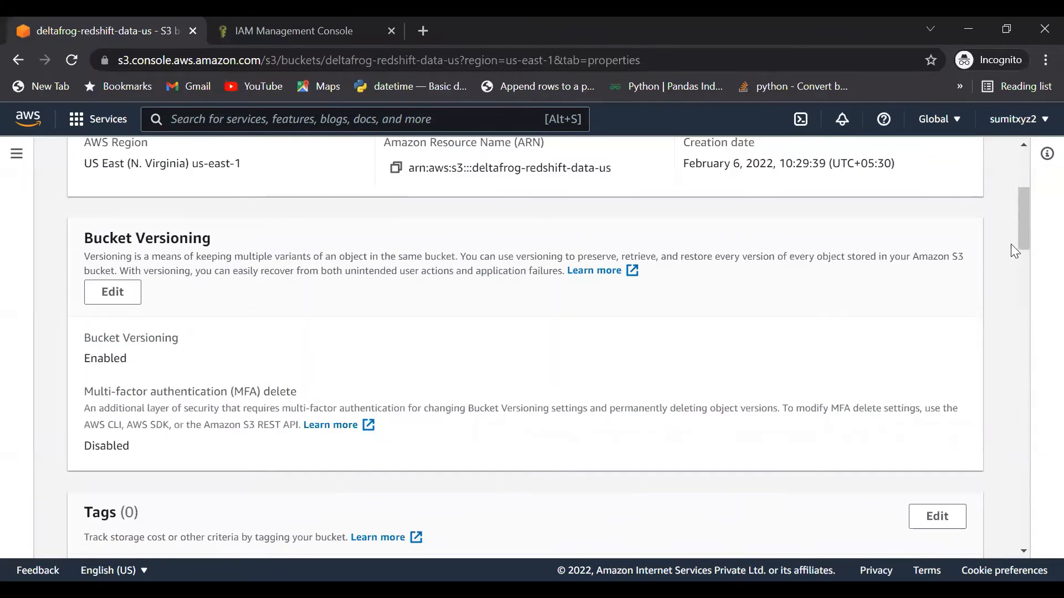
# Step: Check the object list of the deltafrog-redshift-data-us bucket and open the form for a new replication rule on it
pyautogui.scroll(3, 642, 308)
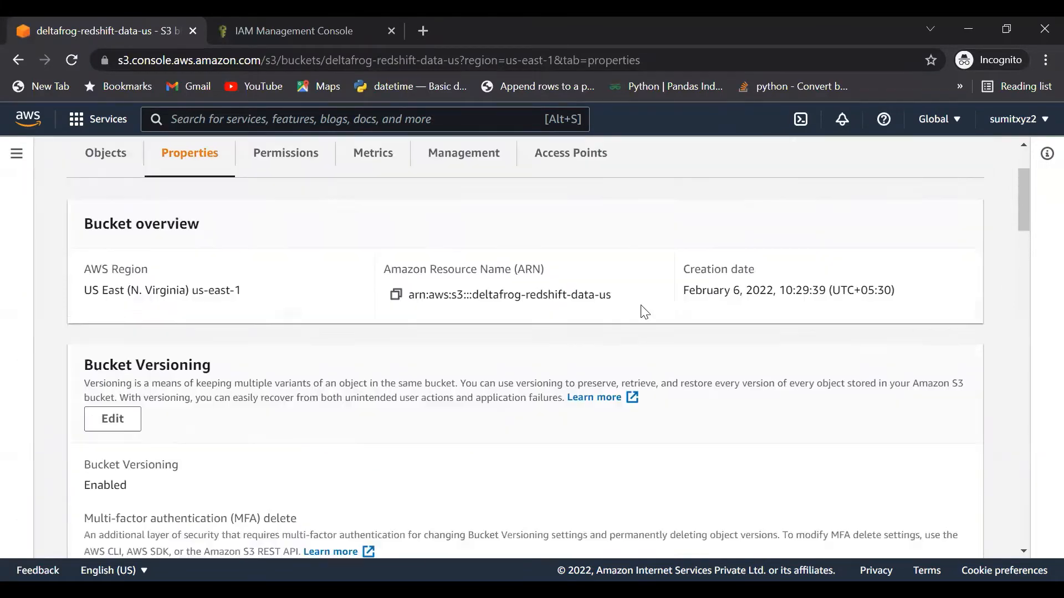
pyautogui.scroll(1, 645, 312)
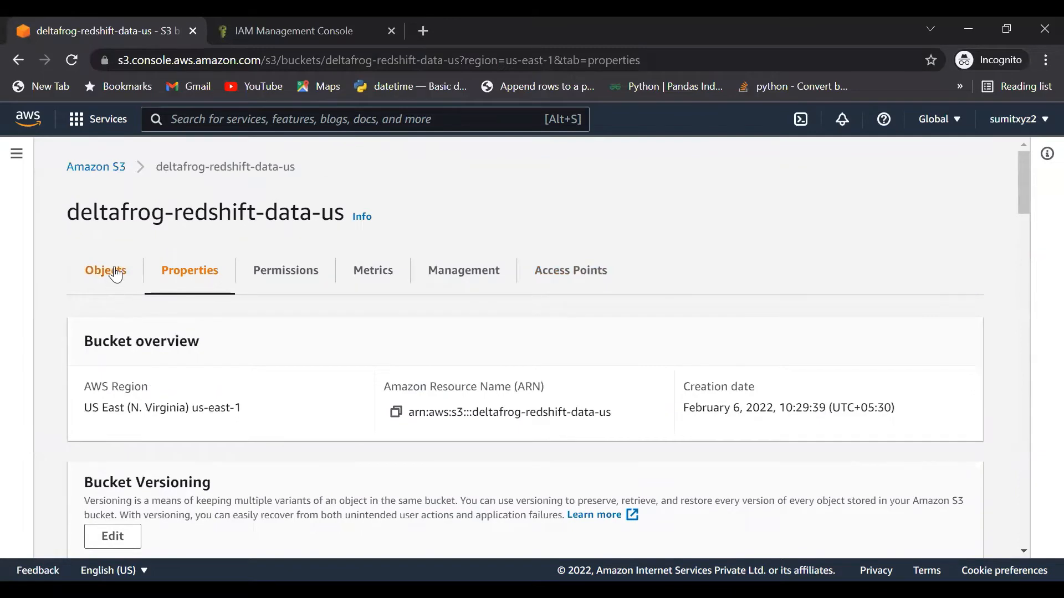
pyautogui.click(110, 287)
pyautogui.scroll(-2, 252, 492)
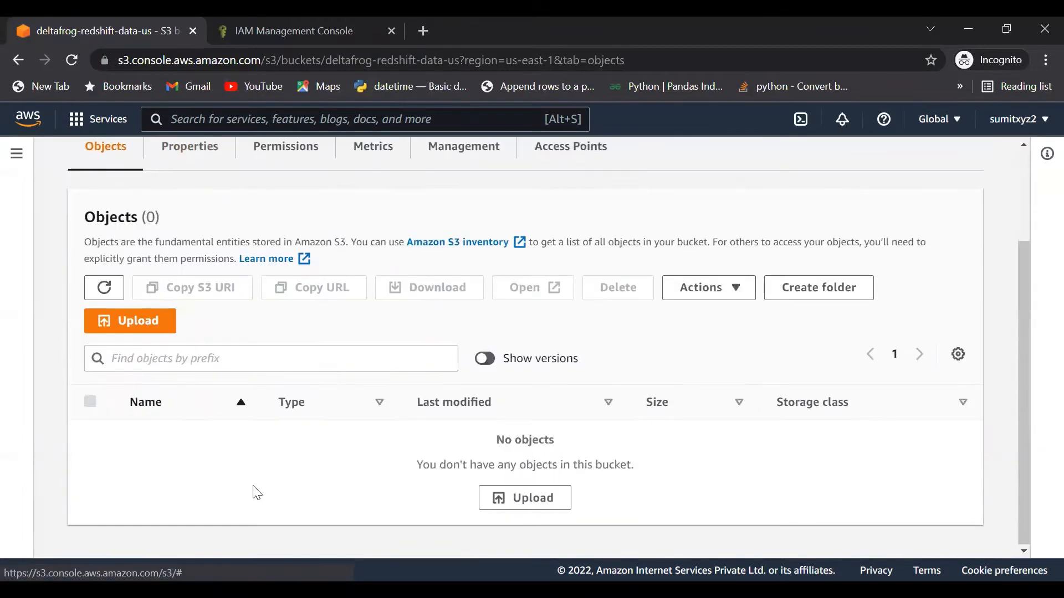
pyautogui.scroll(2, 304, 538)
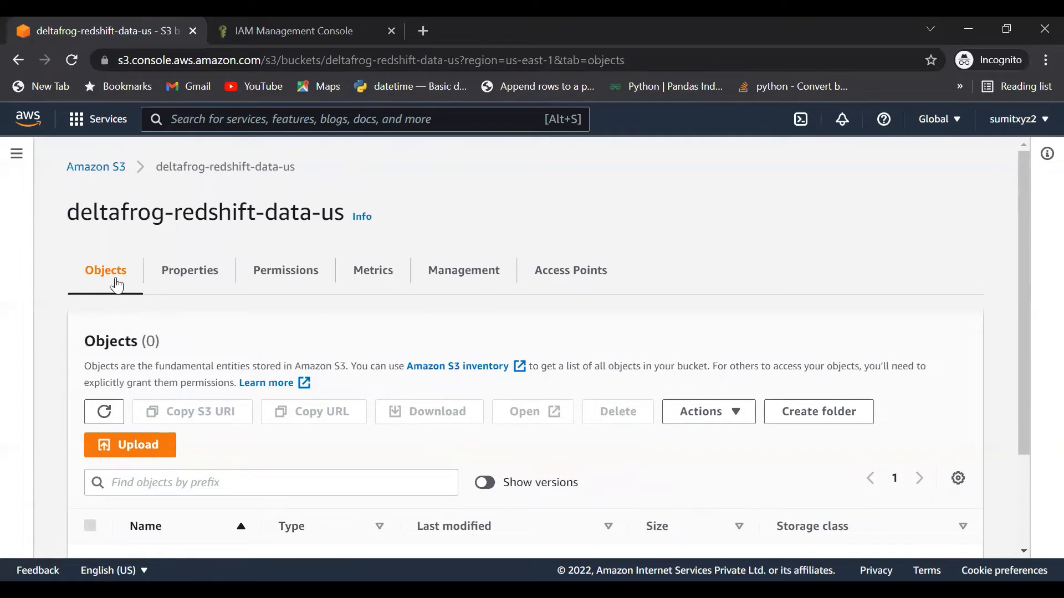
pyautogui.click(498, 288)
pyautogui.scroll(-3, 665, 346)
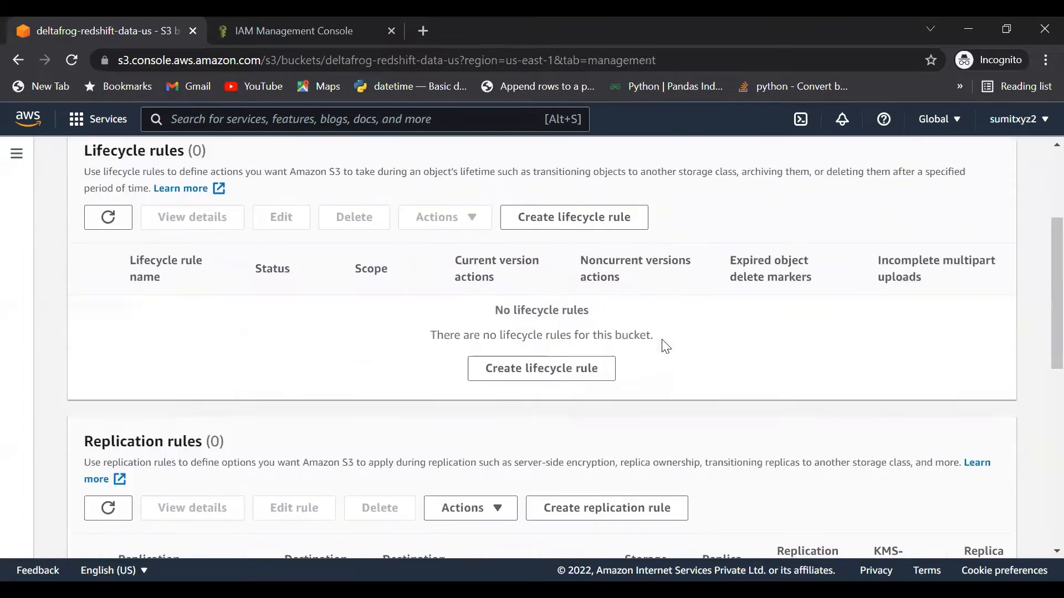
pyautogui.scroll(-3, 665, 346)
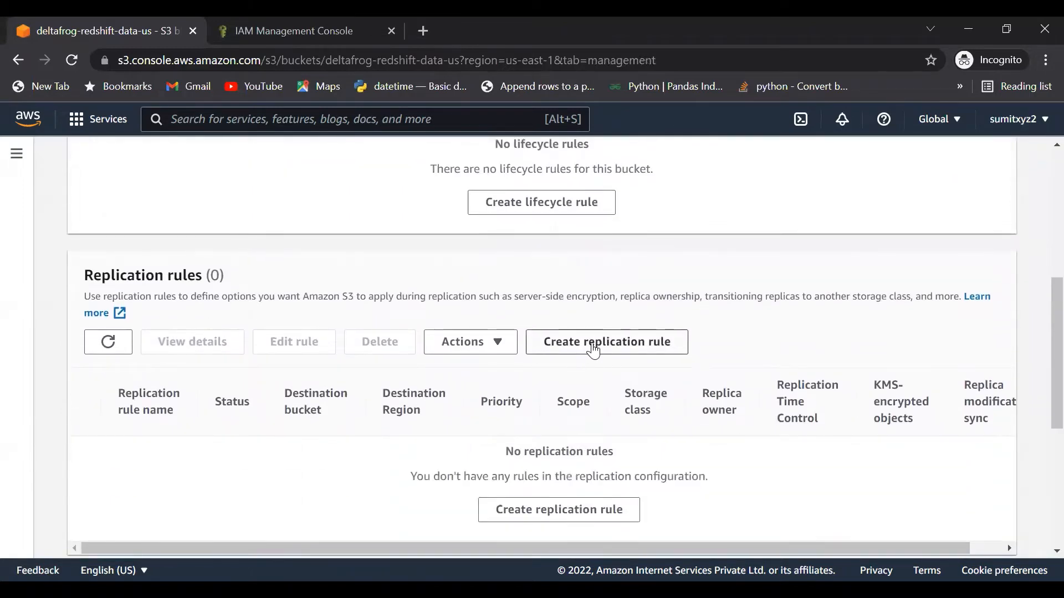
pyautogui.click(594, 351)
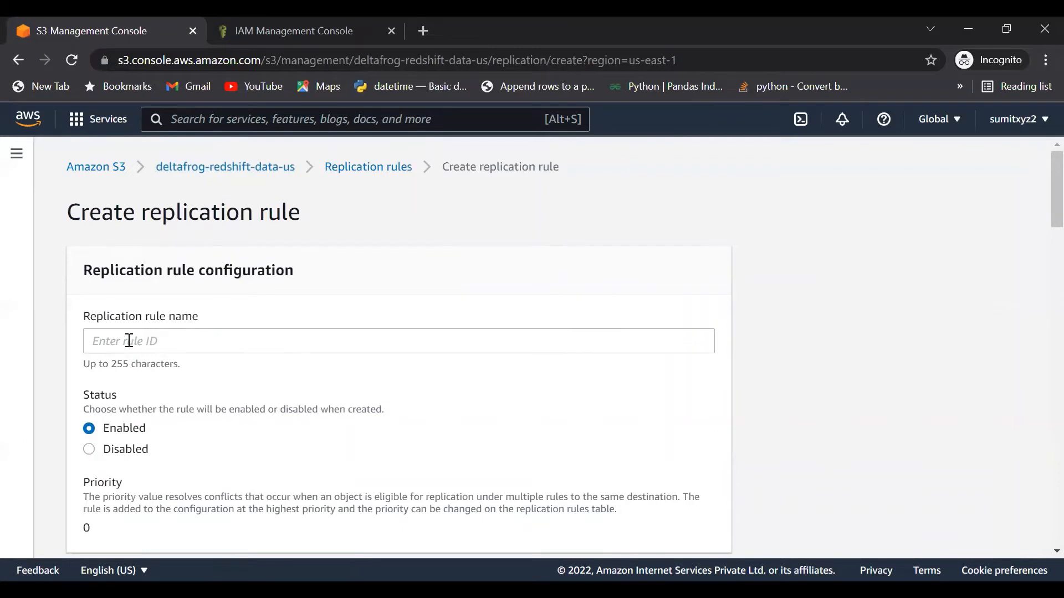
# Step: Name the replication rule us-to-india-s3-replication and keep its status enabled
pyautogui.click(137, 342)
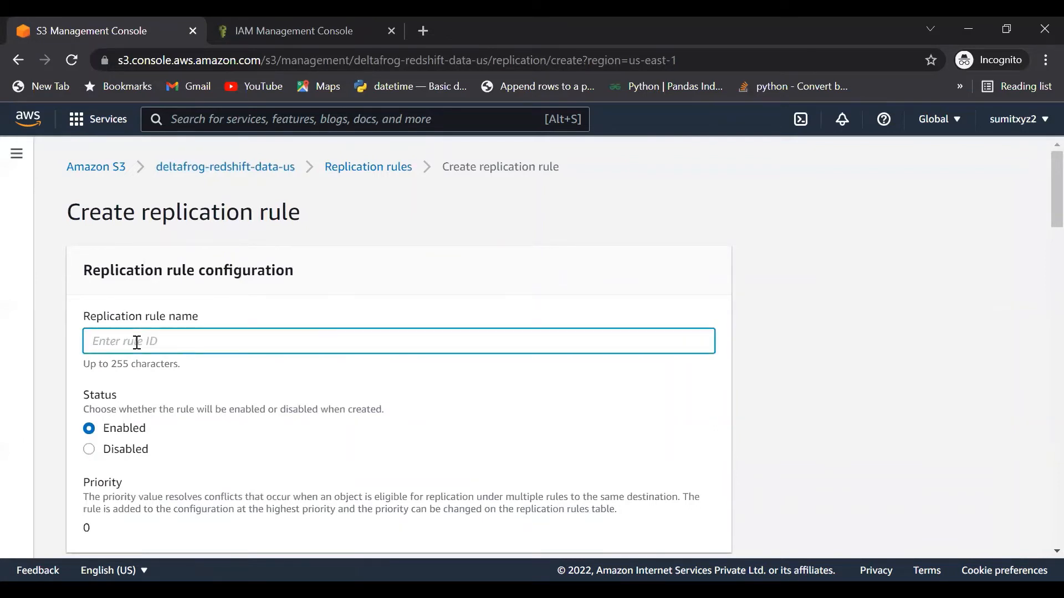
pyautogui.write('us-to-india-s3-replication')
pyautogui.scroll(-7, 313, 389)
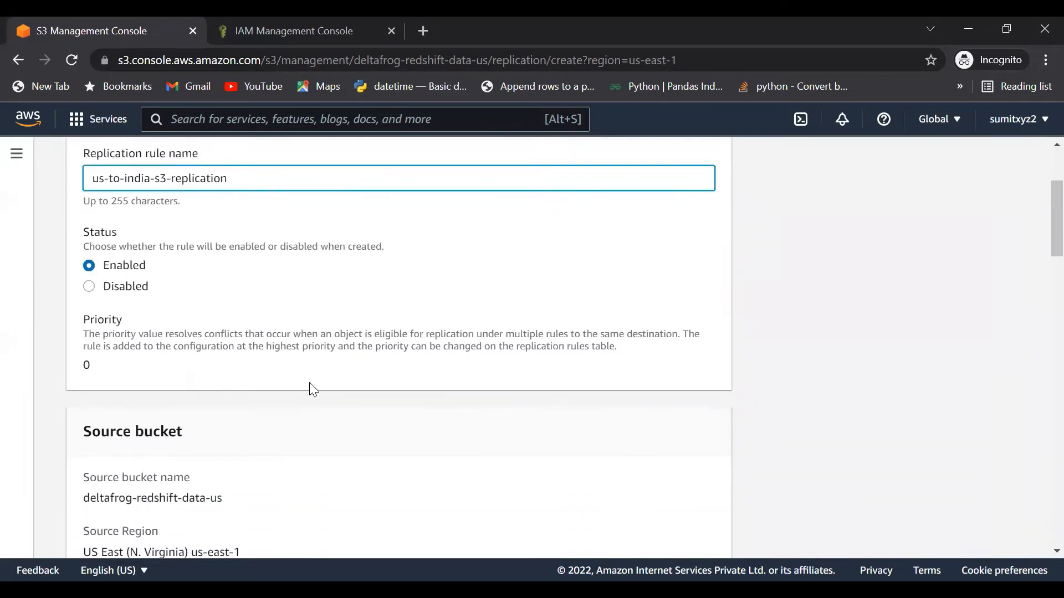
pyautogui.scroll(-1, 310, 387)
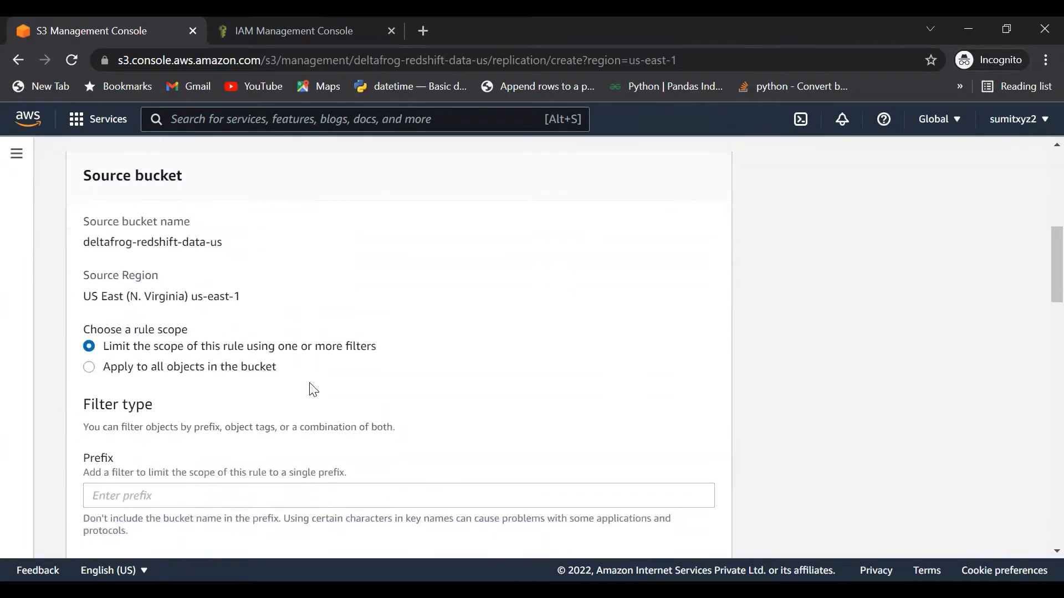
# Step: Review the rule's source bucket name, source region, rule scope and filter options, leaving the prefix empty
pyautogui.moveTo(85, 236); pyautogui.dragTo(237, 247)
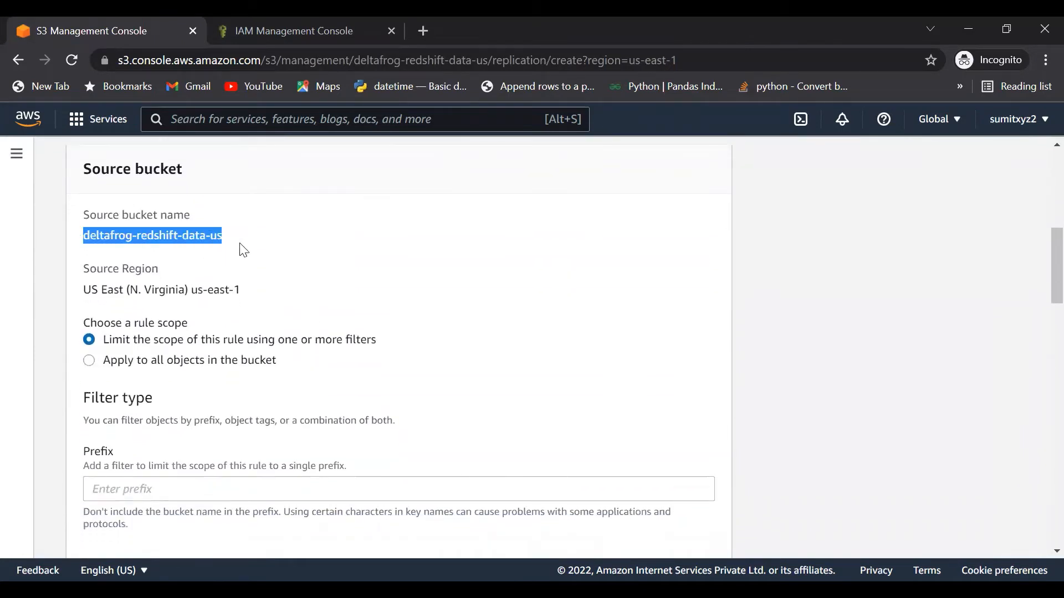
pyautogui.moveTo(242, 289); pyautogui.dragTo(77, 296)
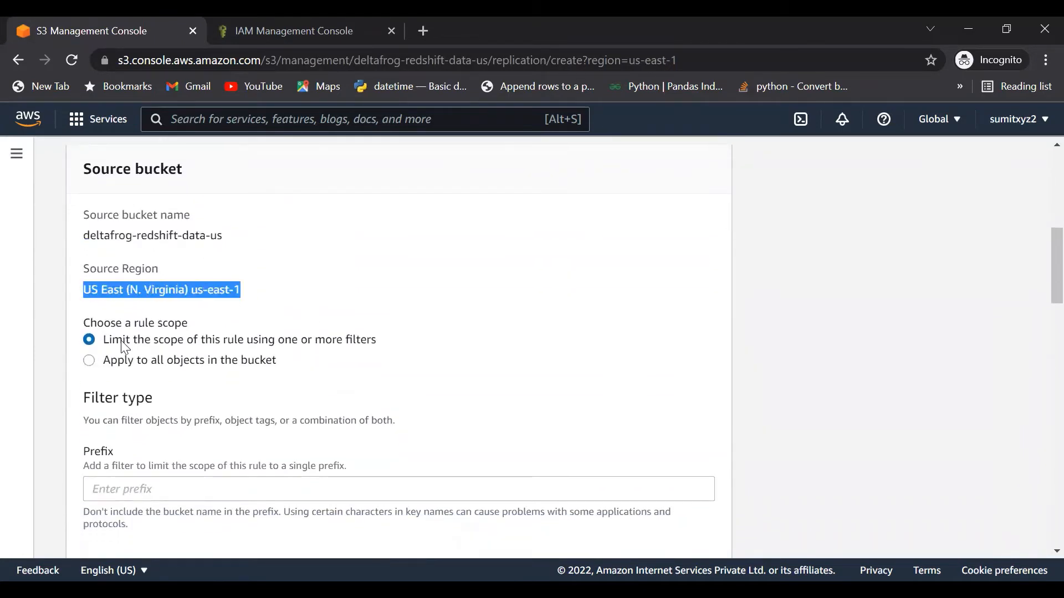
pyautogui.scroll(-2, 251, 397)
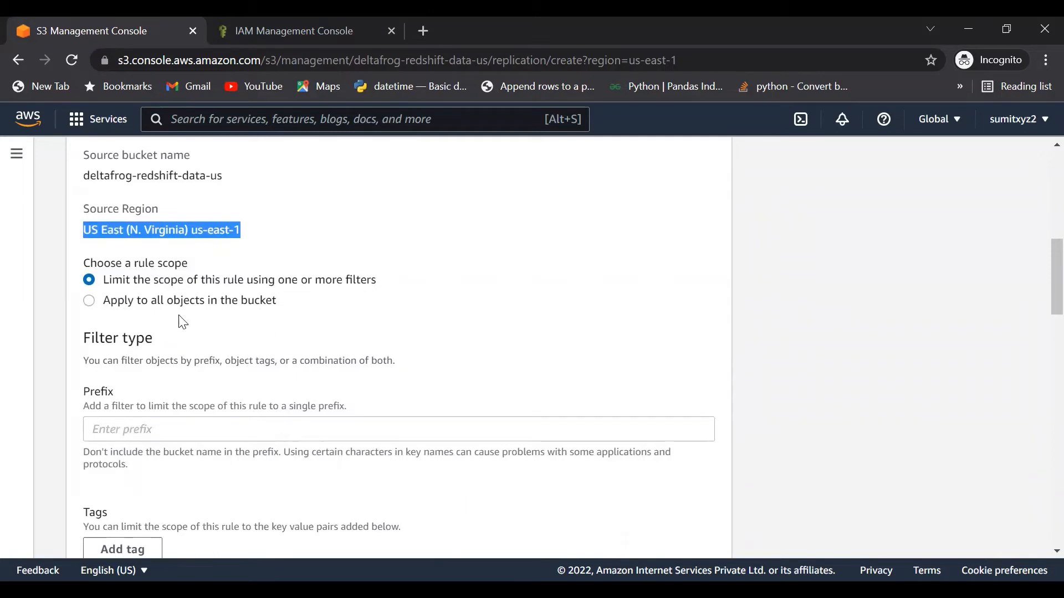
pyautogui.scroll(-2, 265, 359)
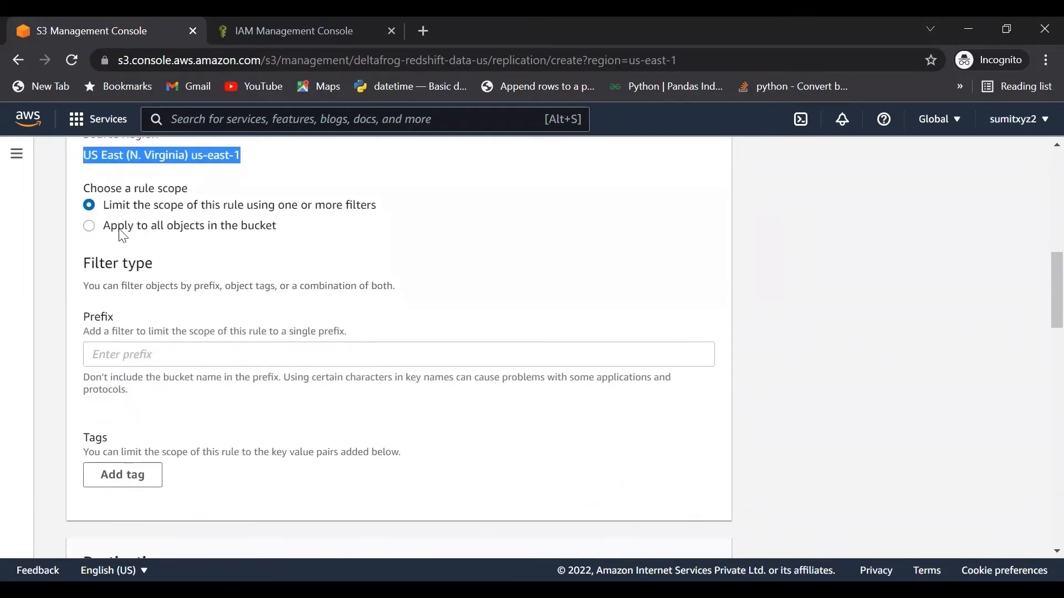
pyautogui.click(113, 349)
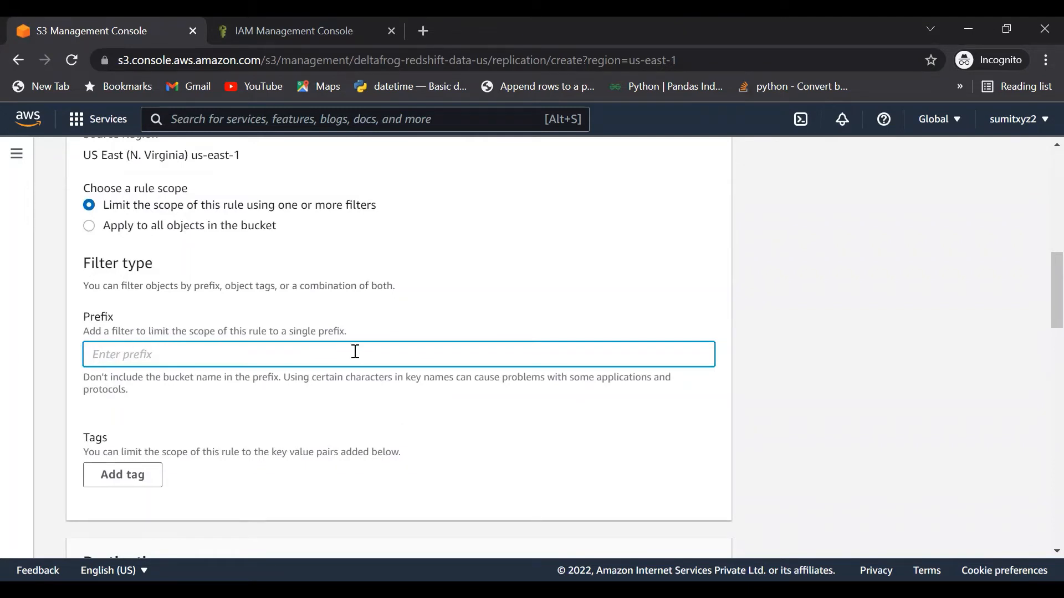
# Step: Set the rule's destination to a bucket in another account, using the account ID copied from the destination account
pyautogui.scroll(-4, 360, 360)
pyautogui.scroll(-3, 363, 364)
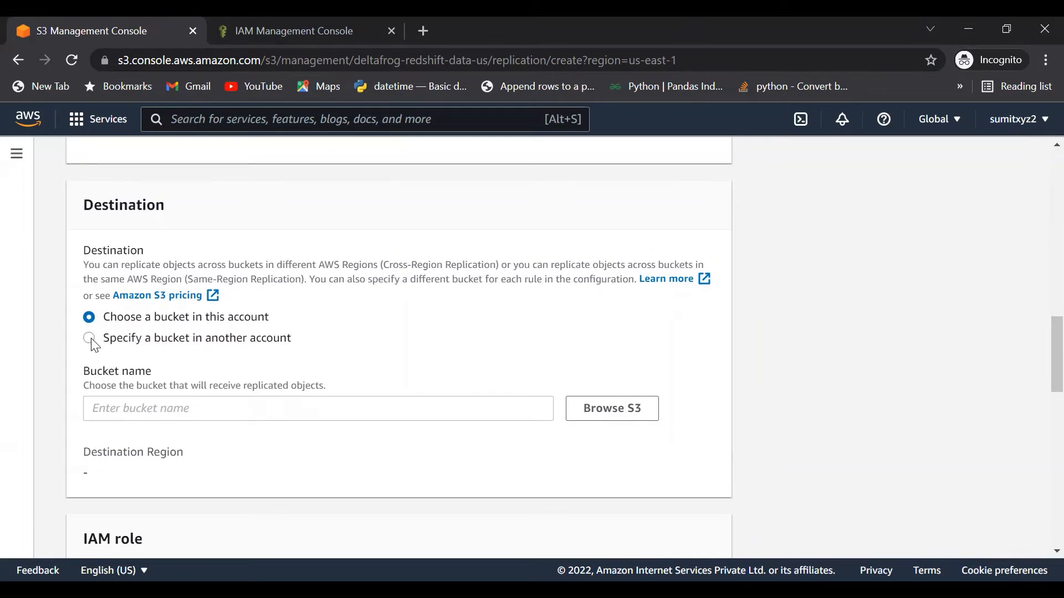
pyautogui.click(91, 341)
pyautogui.click(242, 397)
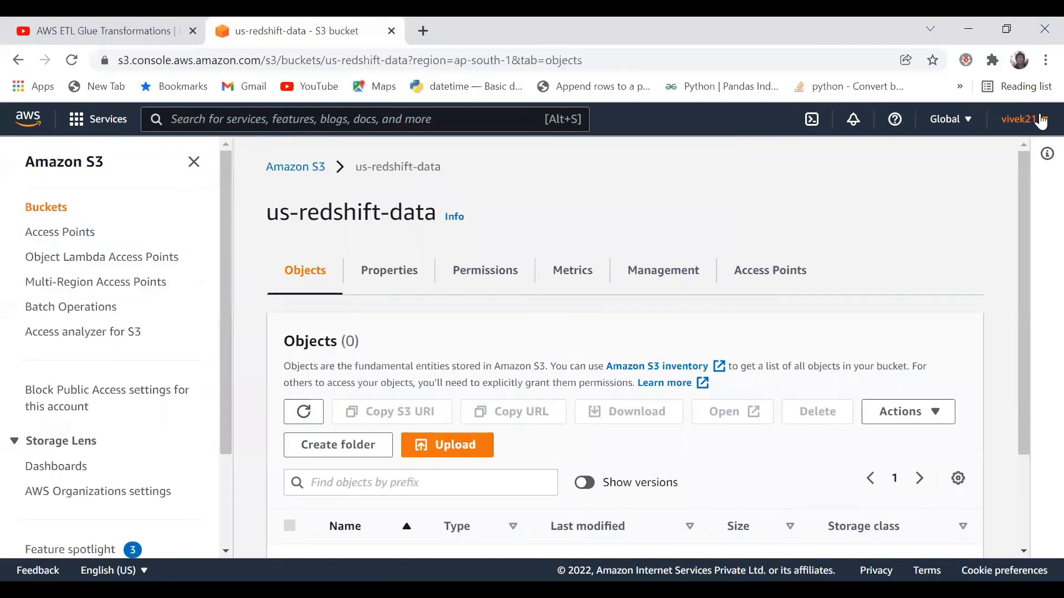
pyautogui.click(1037, 118)
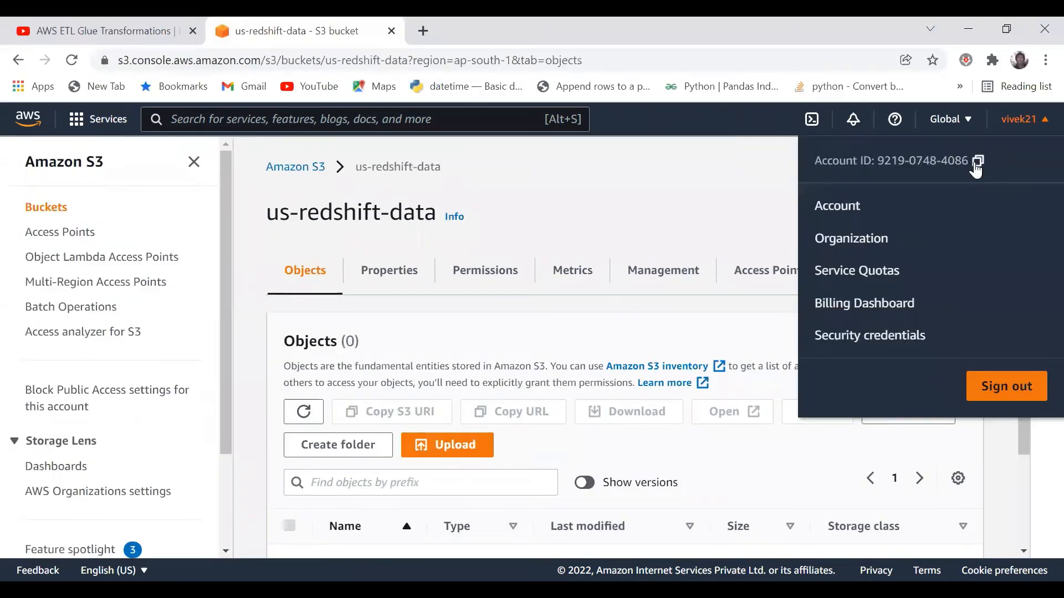
pyautogui.click(976, 162)
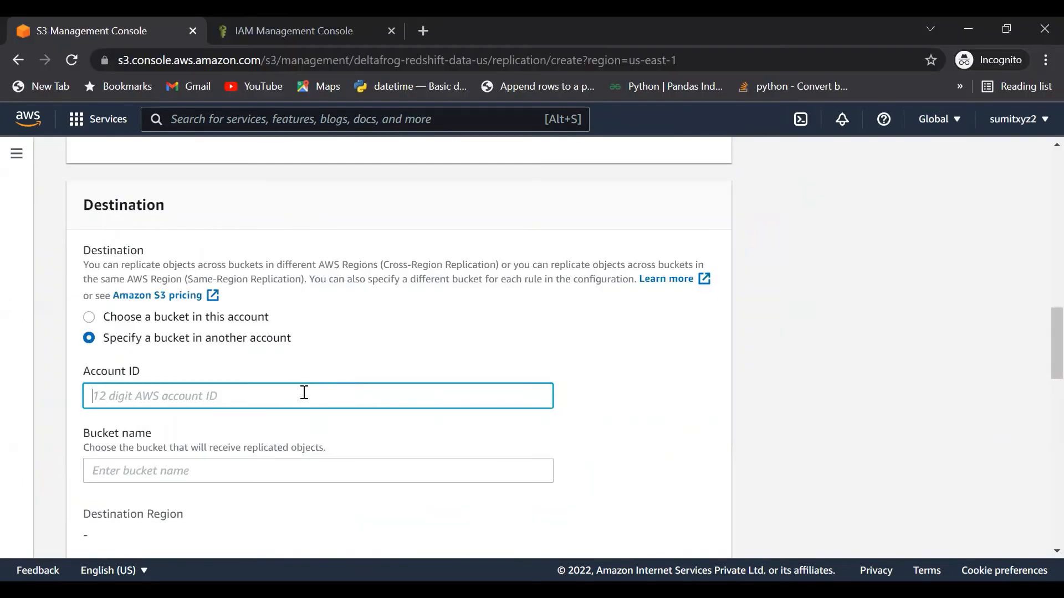
pyautogui.hotkey('ctrl', 'v')
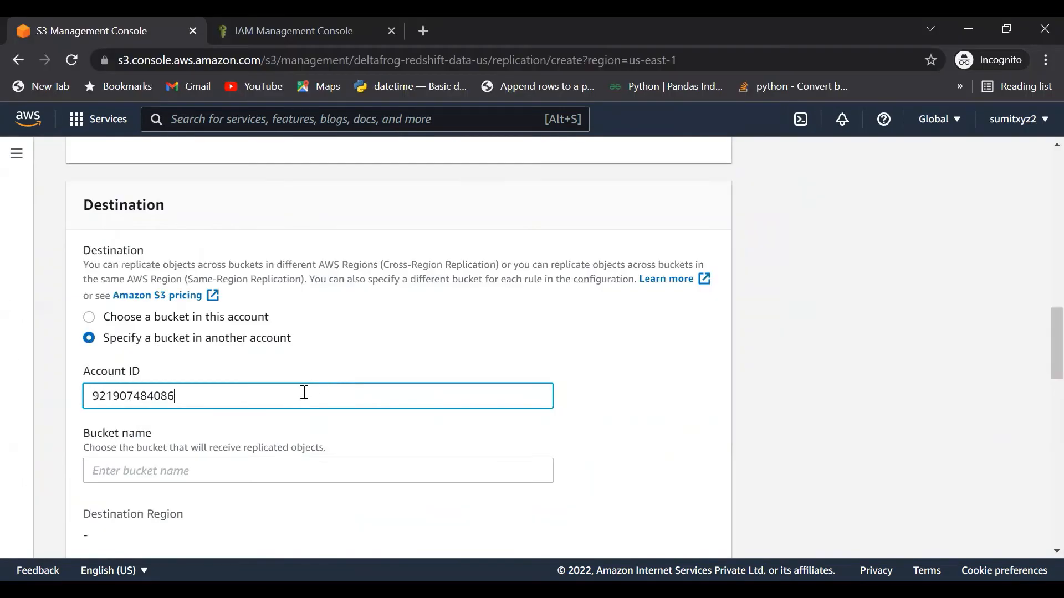
# Step: Copy the bucket name us-redshift-data from the destination account and enter it as the rule's destination bucket
pyautogui.click(203, 468)
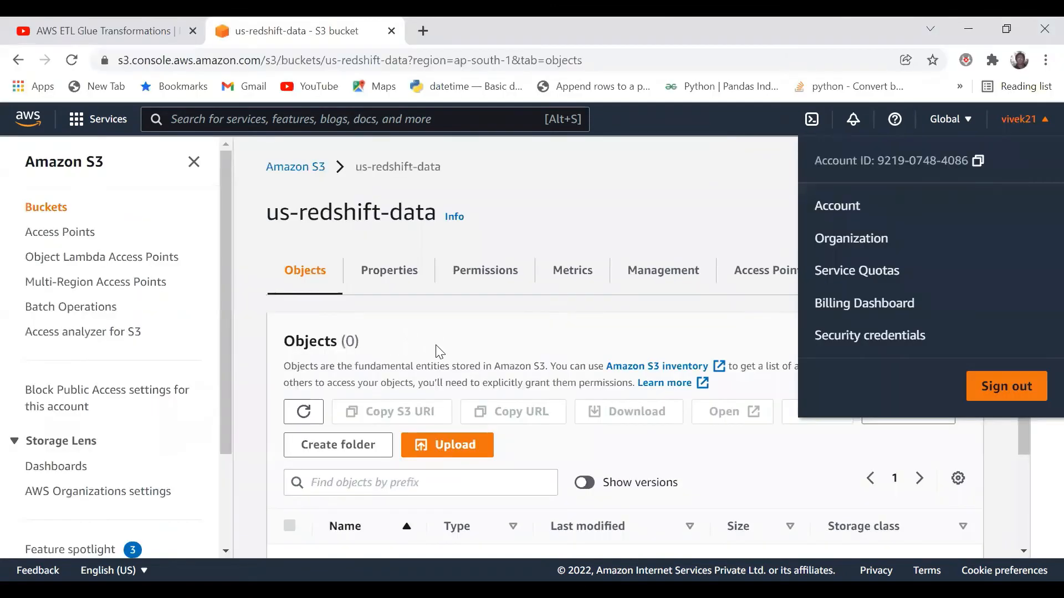
pyautogui.click(439, 352)
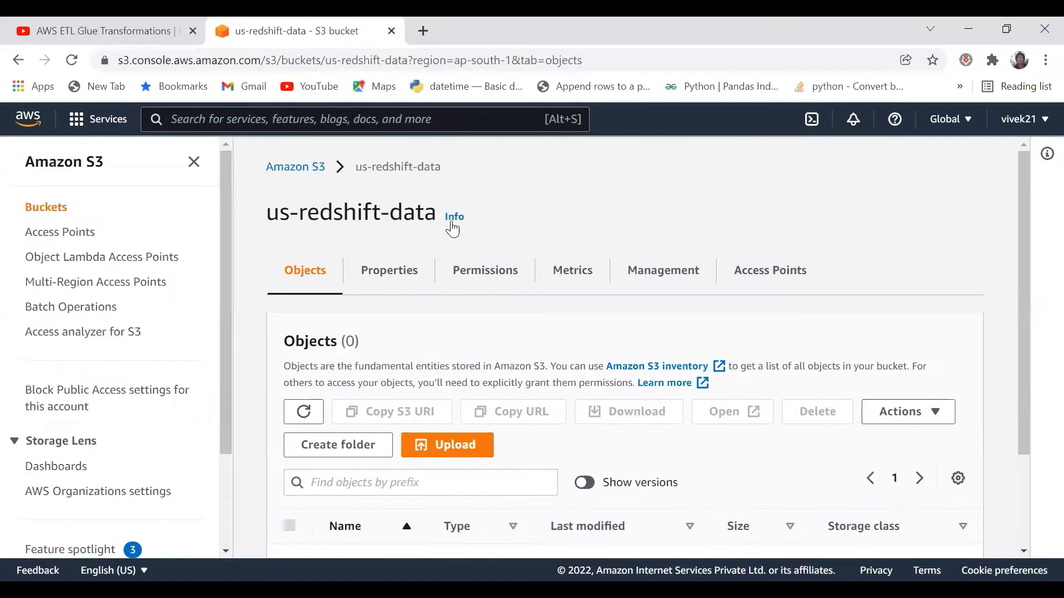
pyautogui.moveTo(438, 215); pyautogui.dragTo(268, 221)
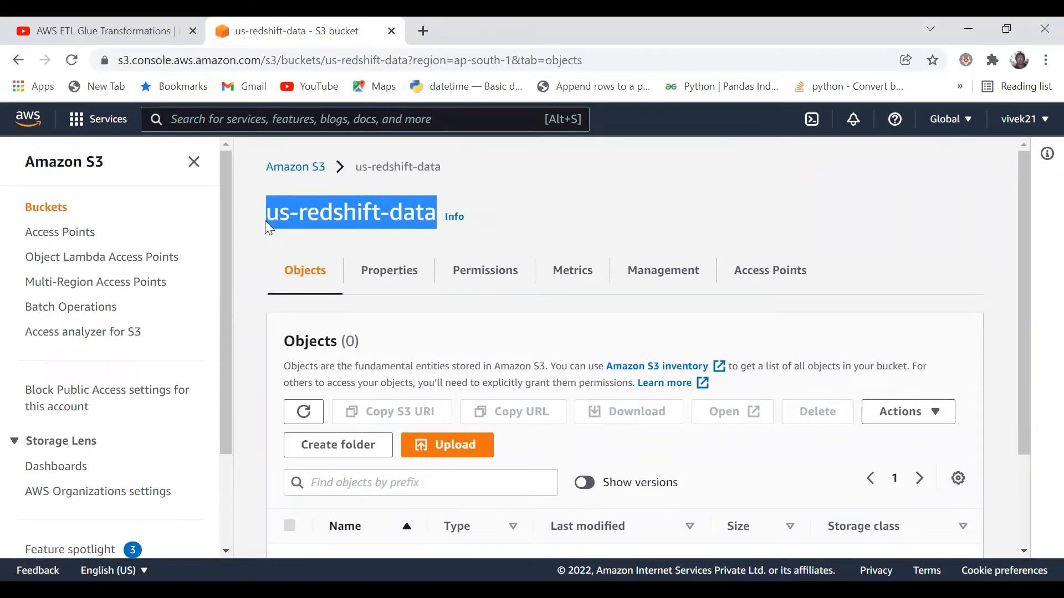
pyautogui.hotkey('alt', 'Tab')
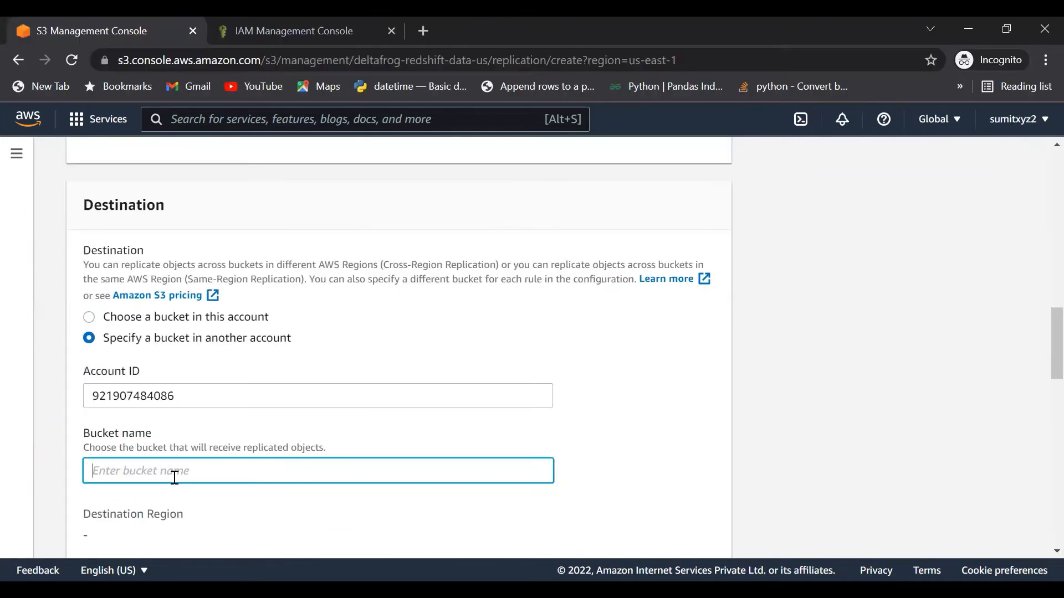
pyautogui.hotkey('ctrl', 'v')
pyautogui.scroll(-3, 301, 463)
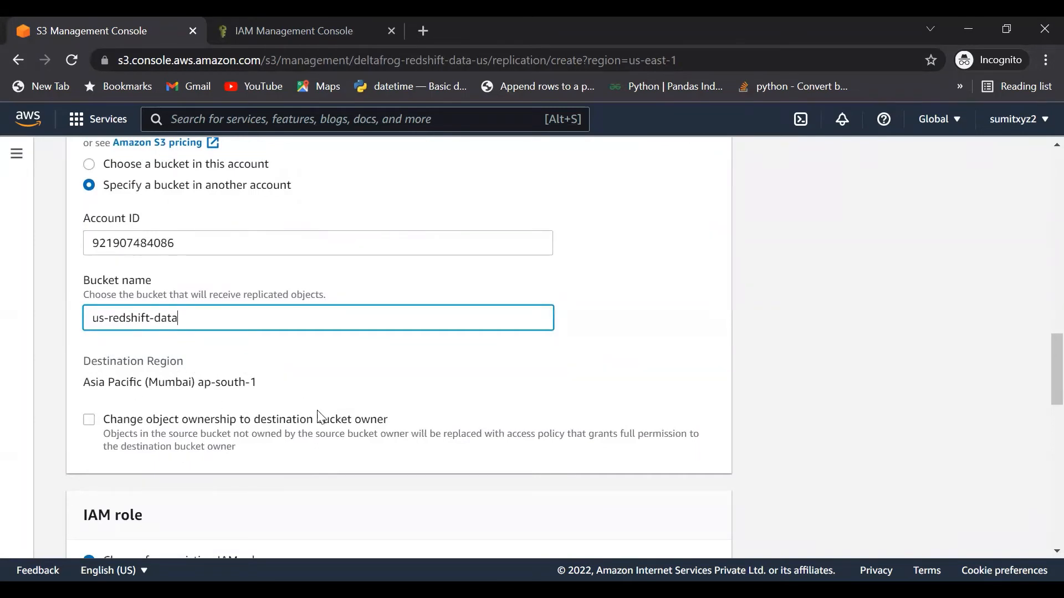
# Step: Enable changing object ownership to the destination bucket owner and choose Create new role as the IAM role
pyautogui.scroll(-2, 320, 417)
pyautogui.click(88, 306)
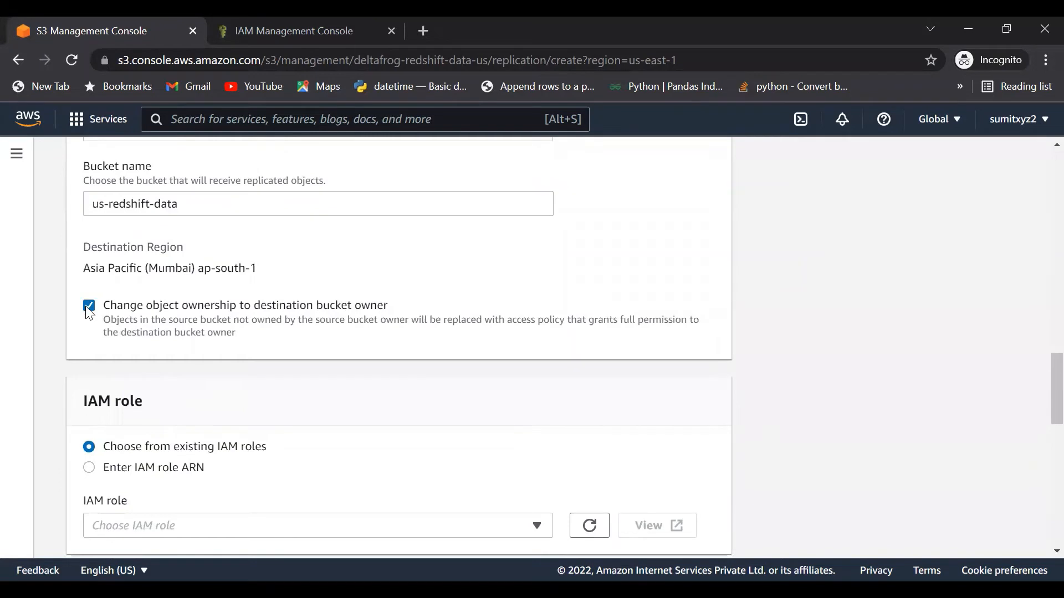
pyautogui.scroll(-2, 285, 385)
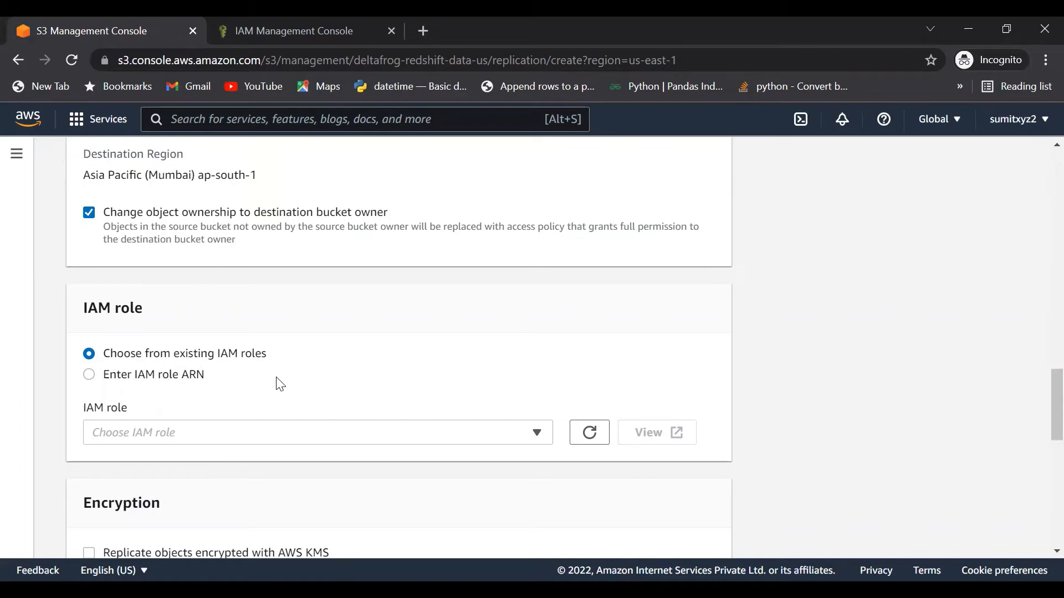
pyautogui.click(543, 435)
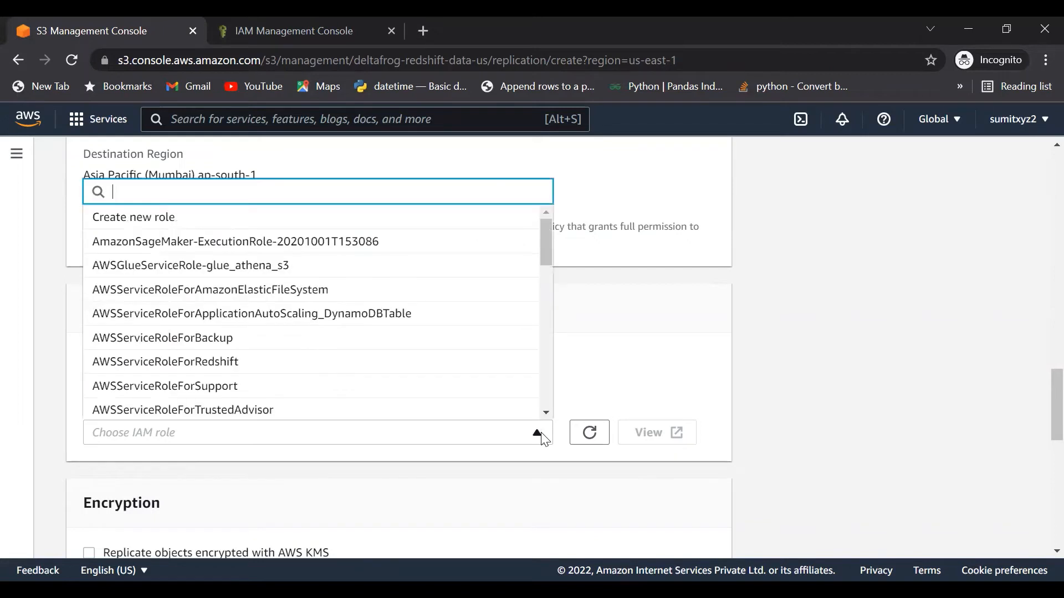
pyautogui.click(205, 220)
pyautogui.scroll(-1, 506, 382)
pyautogui.scroll(-3, 511, 386)
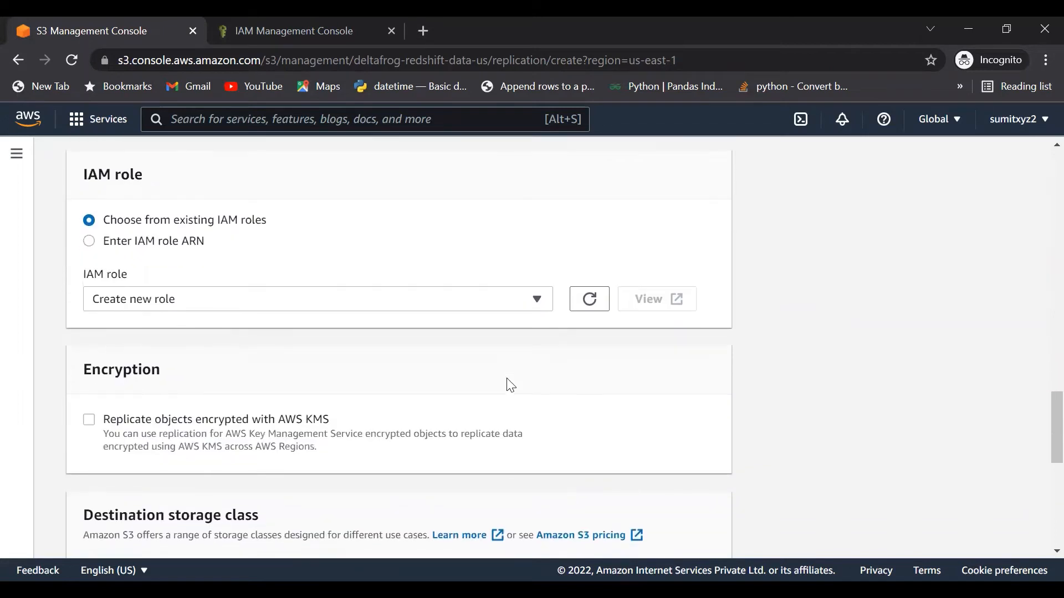
# Step: Save the replication rule with the encryption, storage class and additional replication options left unselected, and view the rules list
pyautogui.scroll(-4, 511, 385)
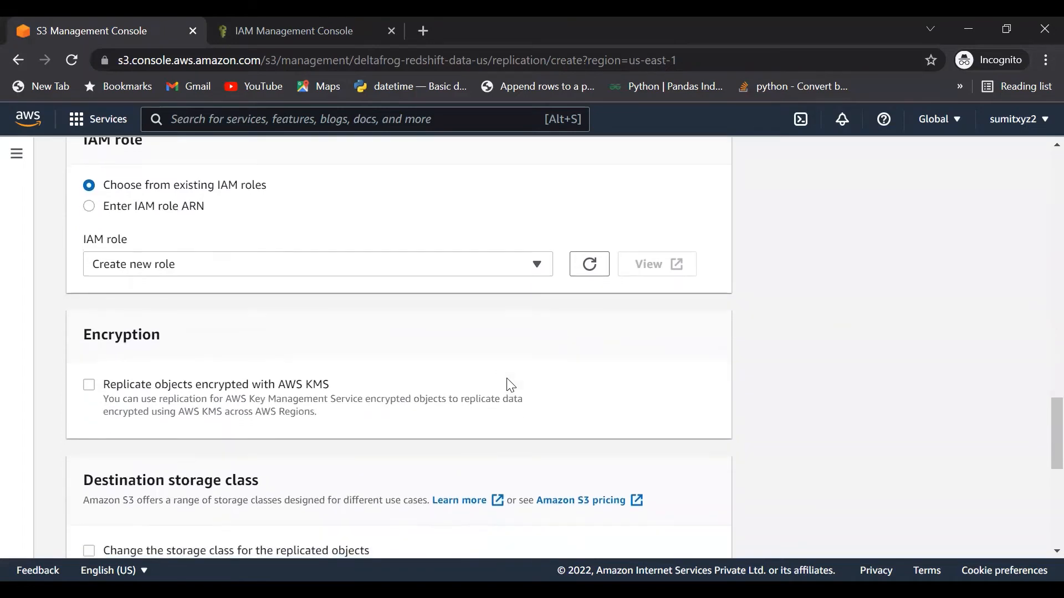
pyautogui.scroll(-8, 510, 386)
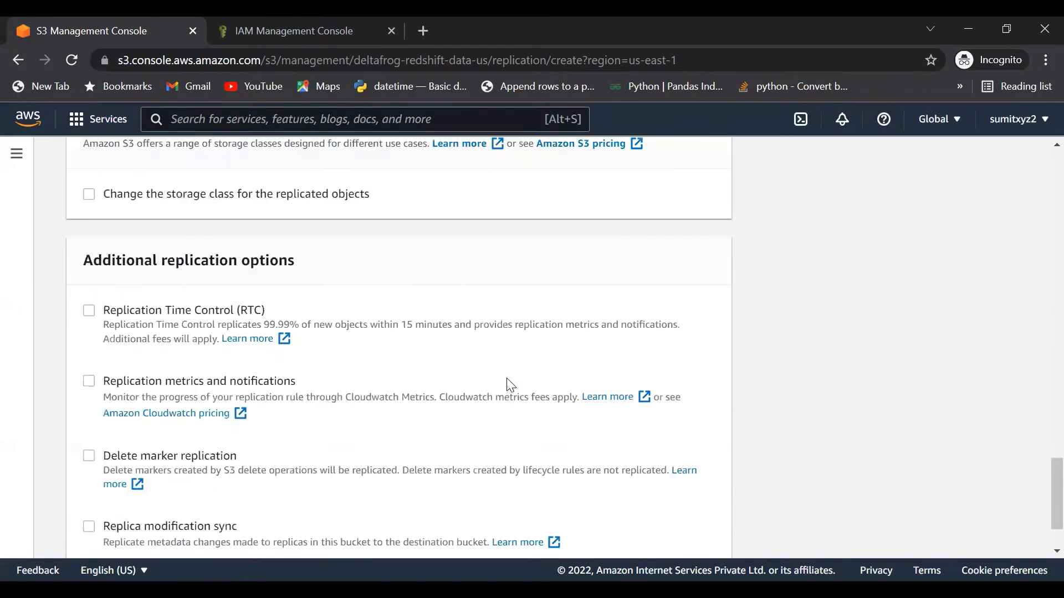
pyautogui.scroll(-3, 511, 385)
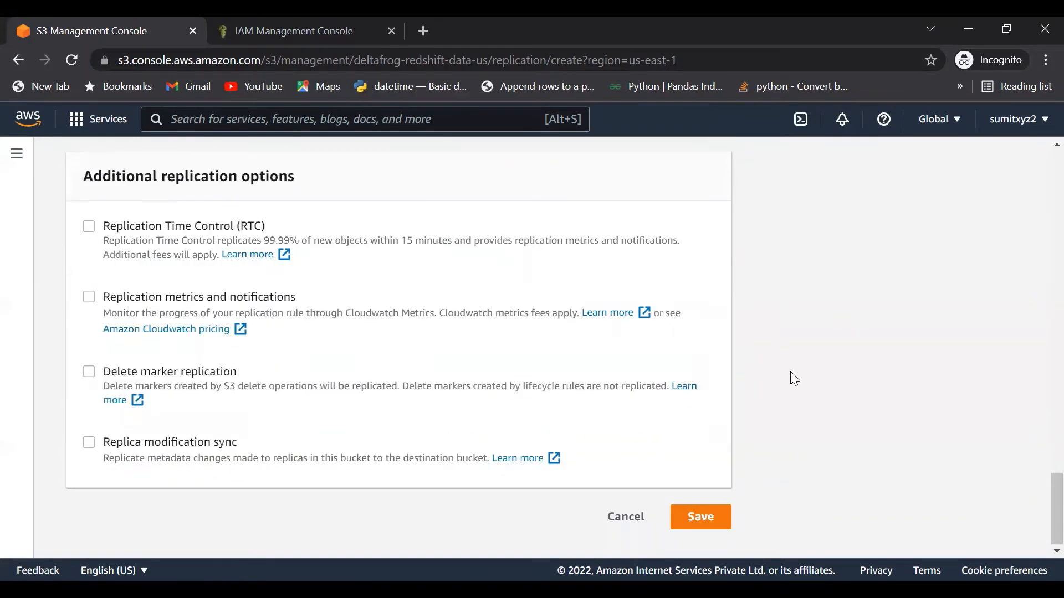
pyautogui.click(704, 518)
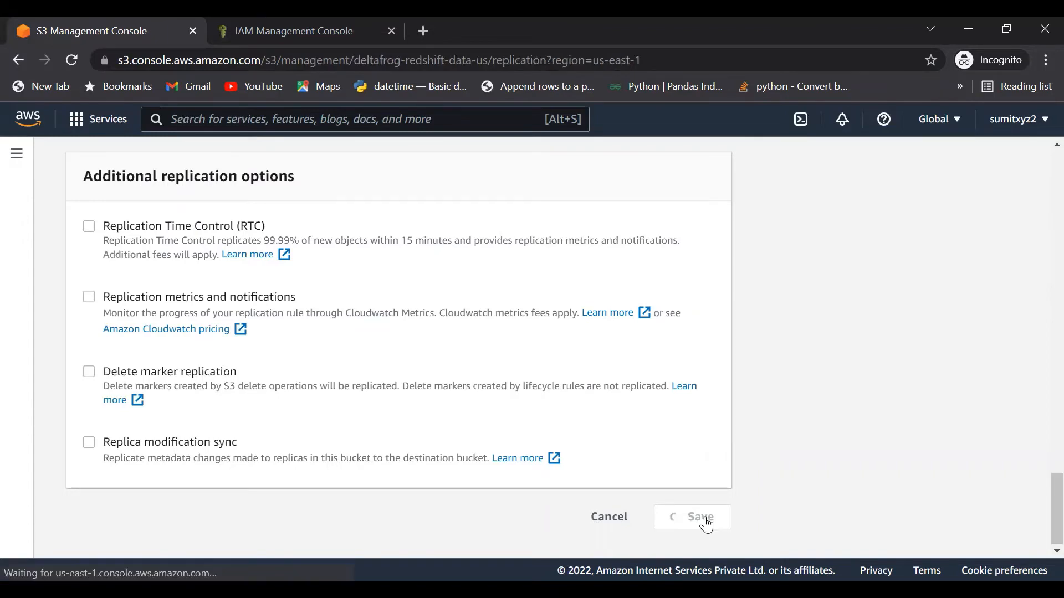
pyautogui.scroll(-2, 714, 488)
pyautogui.scroll(-4, 714, 488)
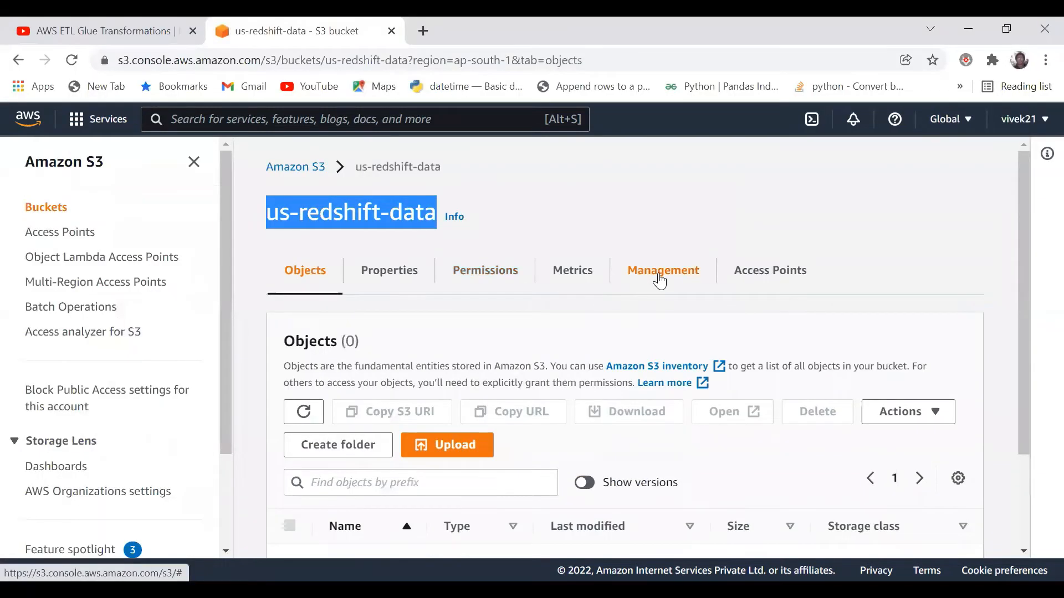
# Step: In the destination account, open the Receive replicated objects form for the us-redshift-data bucket's replication rules
pyautogui.click(660, 281)
pyautogui.scroll(-5, 657, 371)
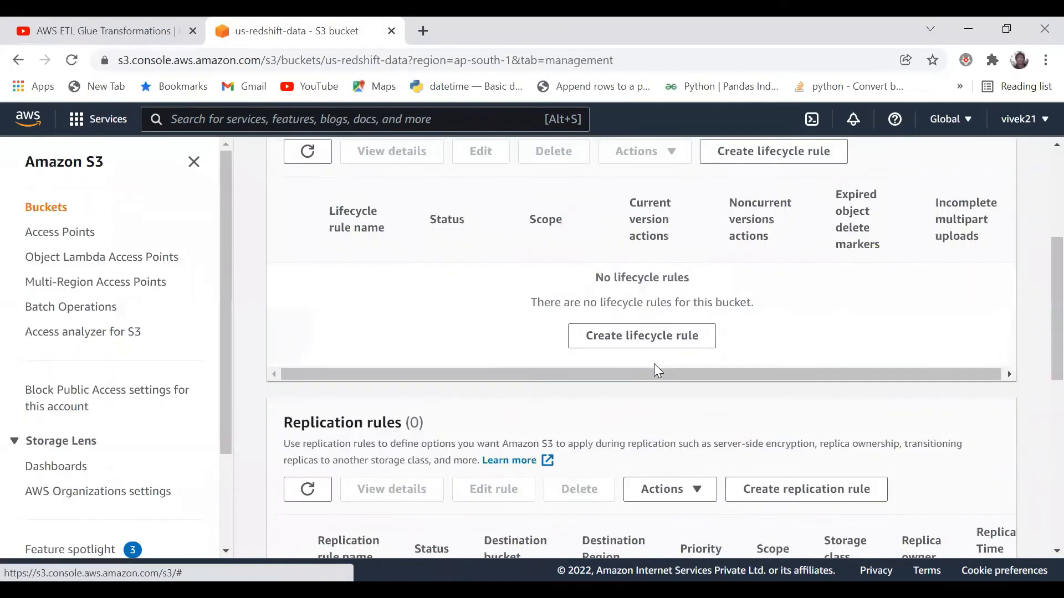
pyautogui.scroll(-3, 656, 370)
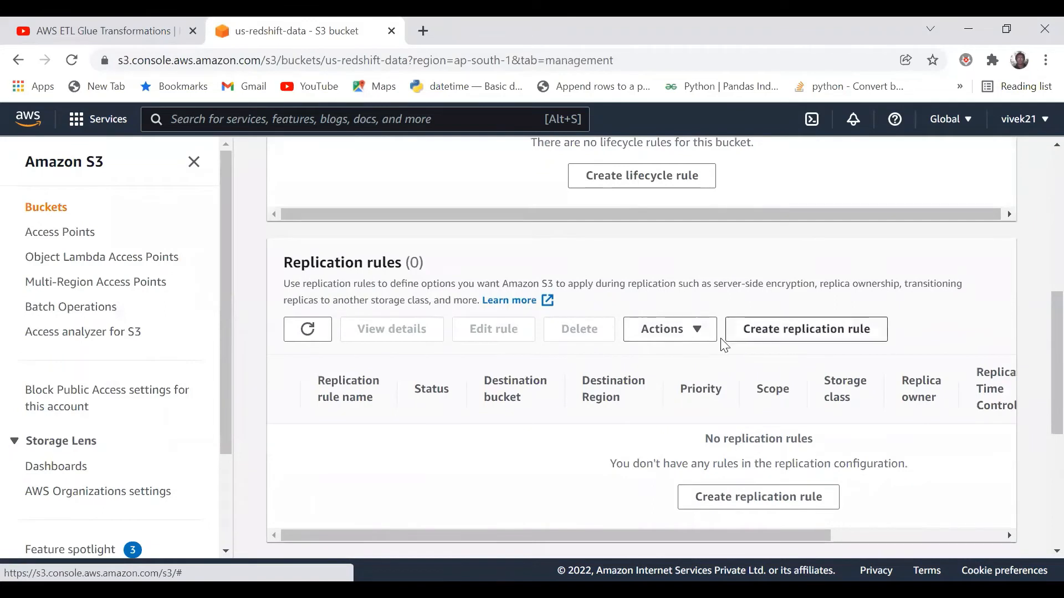
pyautogui.click(686, 333)
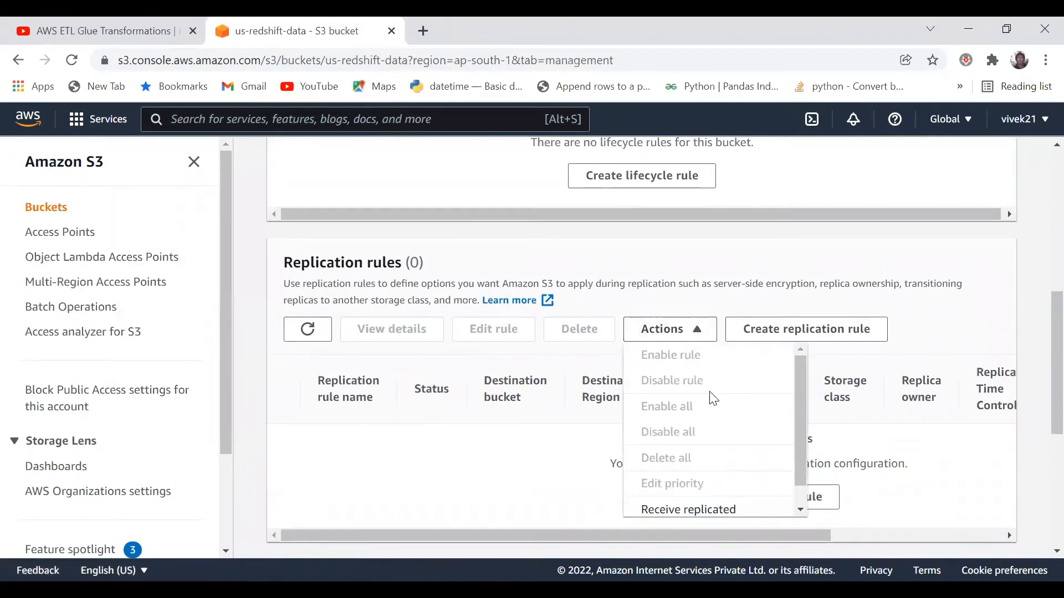
pyautogui.scroll(-1, 800, 446)
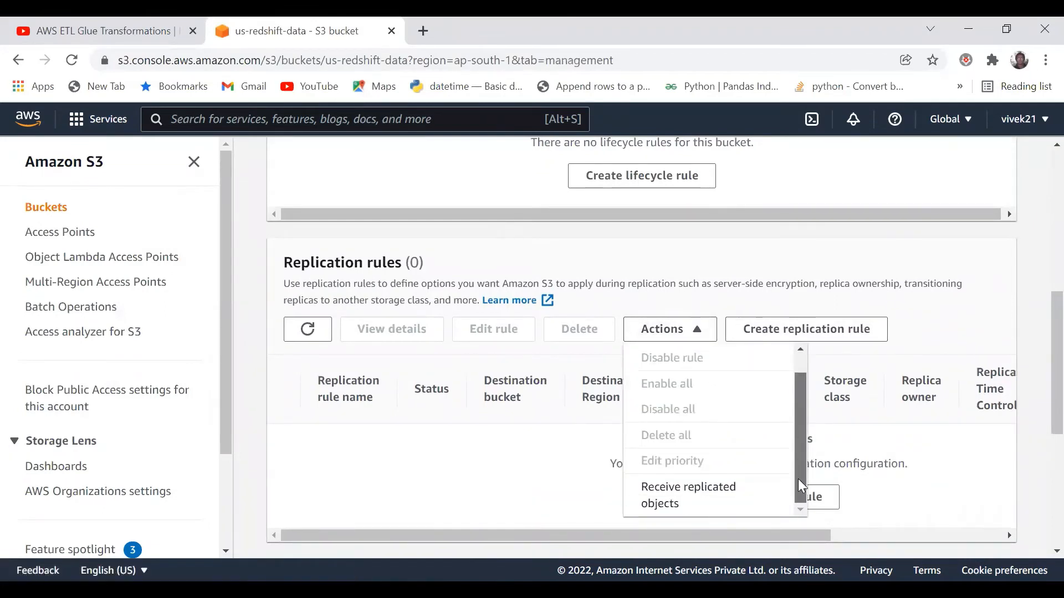
pyautogui.click(687, 504)
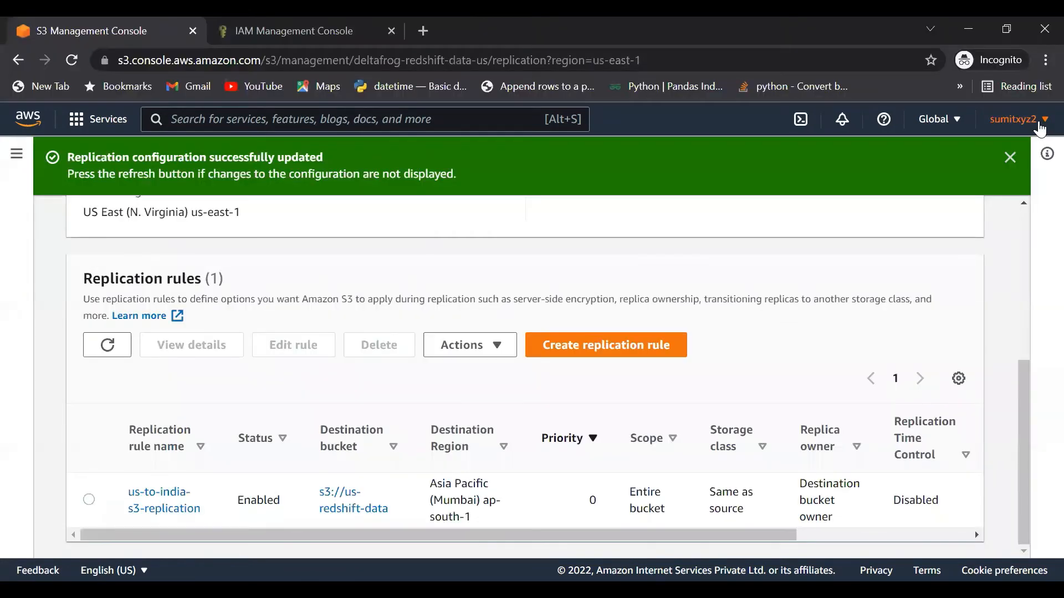
# Step: Copy the source account's ID and enter it as the source bucket account ID for receiving replicated objects
pyautogui.click(1018, 119)
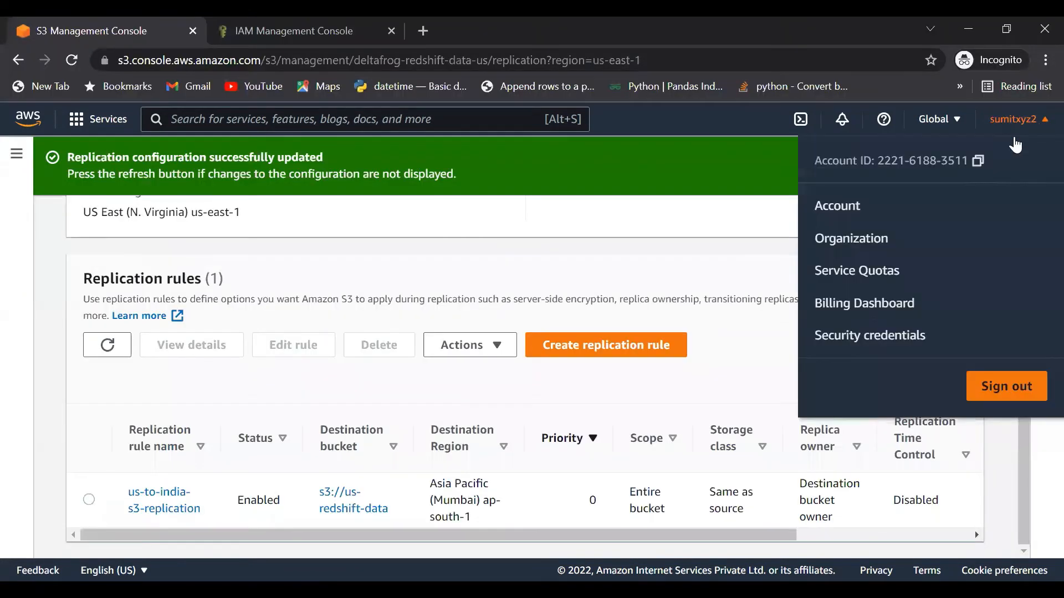
pyautogui.click(977, 161)
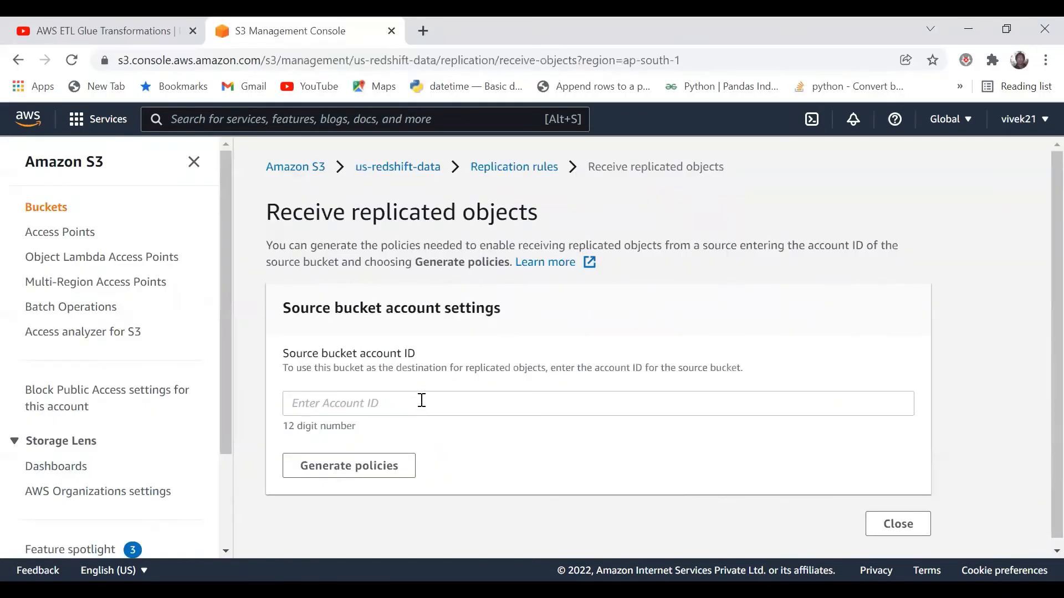
pyautogui.click(421, 400)
pyautogui.hotkey('ctrl', 'v')
pyautogui.scroll(-1, 451, 435)
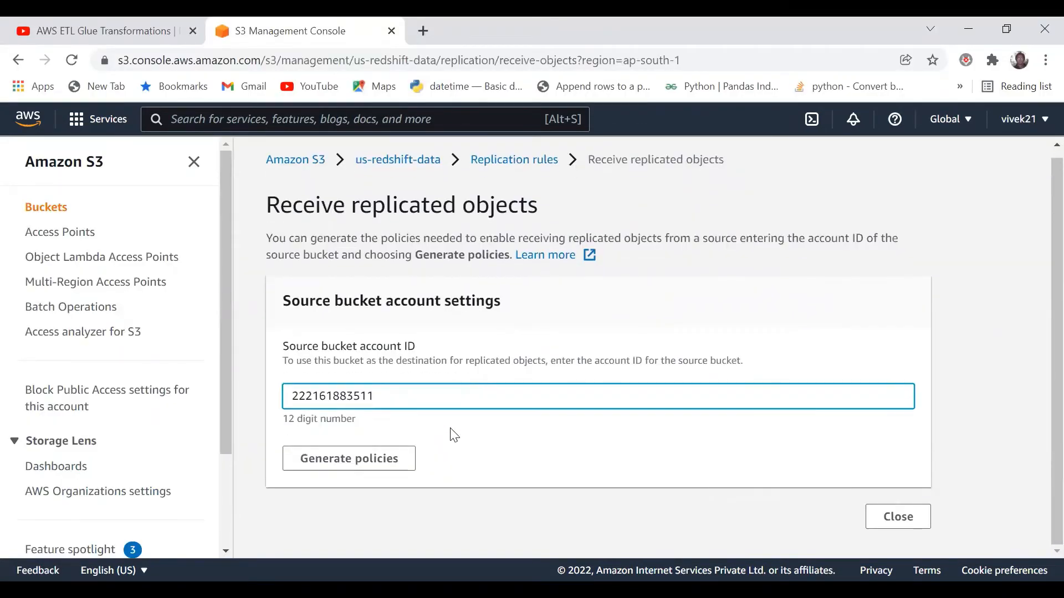
# Step: Generate the policies, include permission to change object ownership to the destination bucket owner, copy the bucket policy and close the form
pyautogui.click(366, 462)
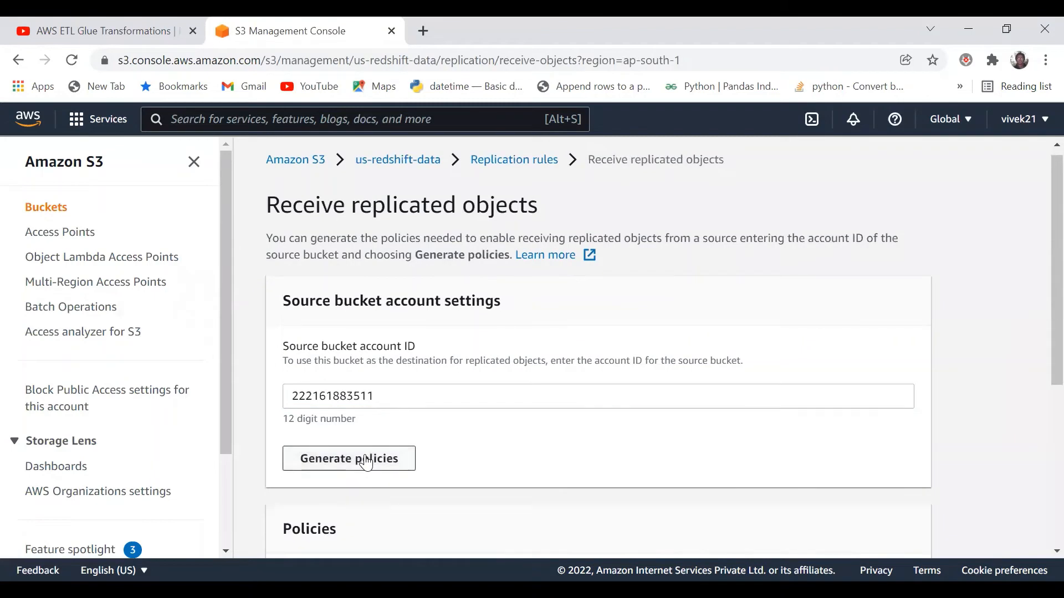
pyautogui.scroll(-4, 365, 462)
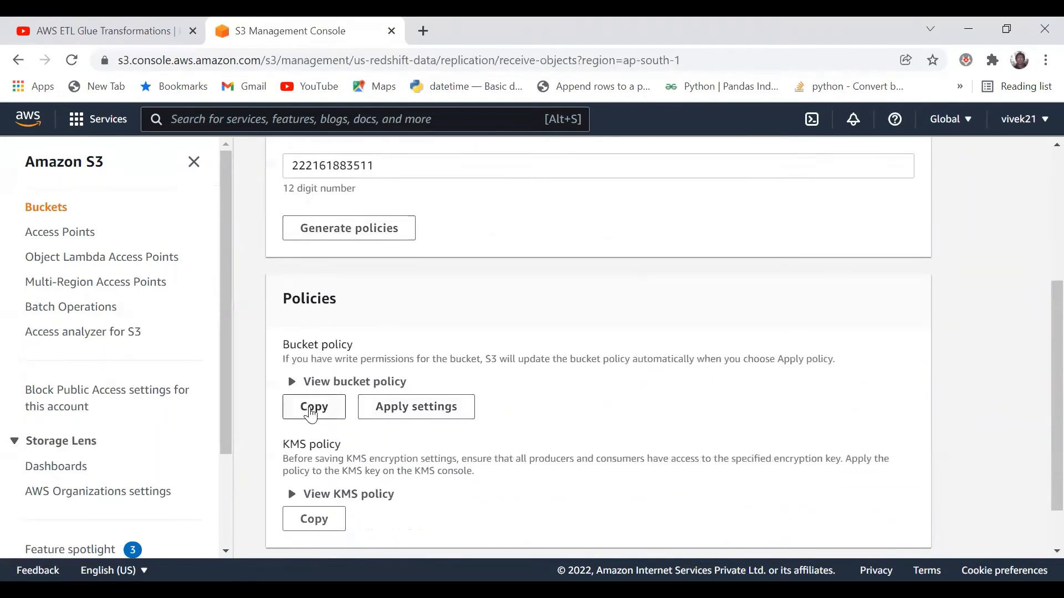
pyautogui.click(294, 385)
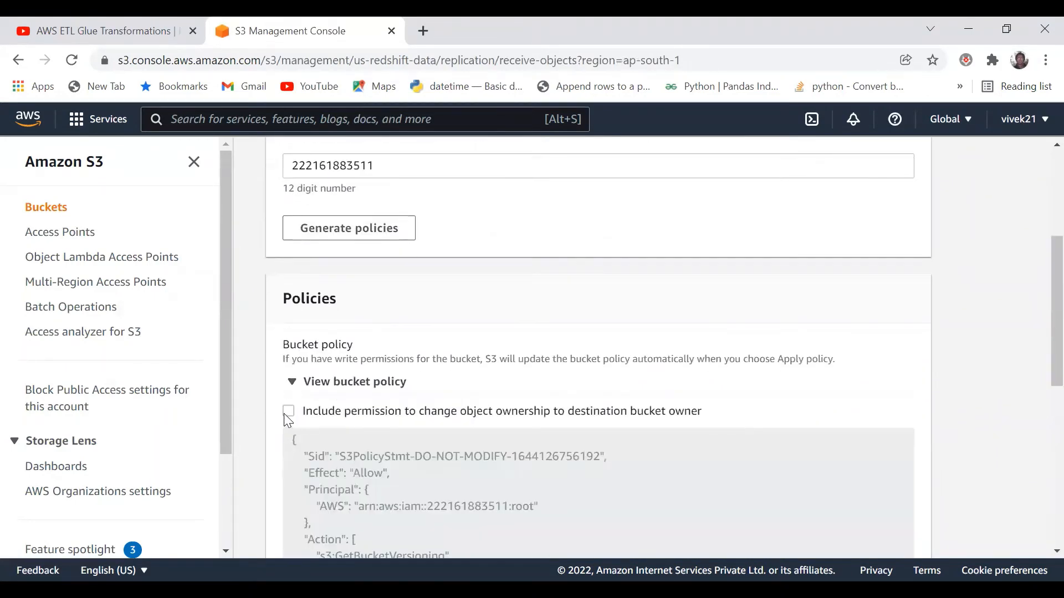
pyautogui.click(289, 411)
pyautogui.scroll(-6, 397, 434)
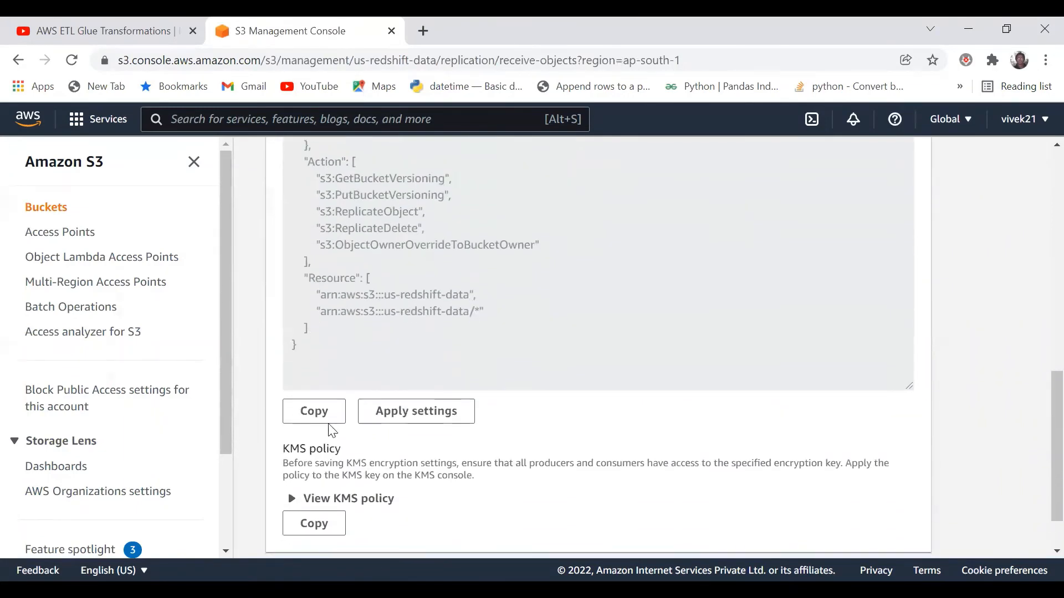
pyautogui.click(306, 414)
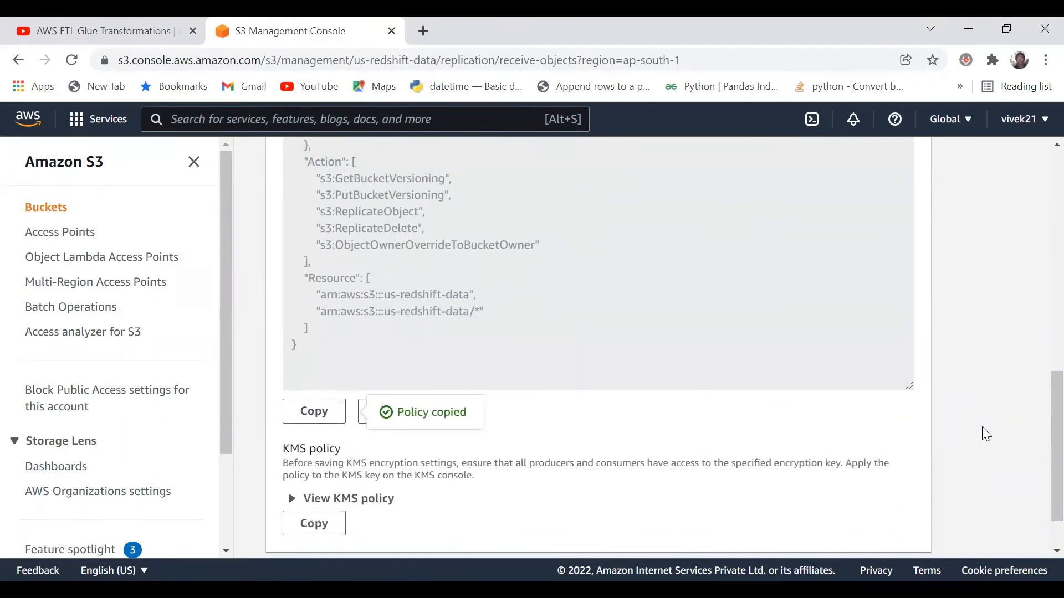
pyautogui.scroll(-1, 982, 427)
pyautogui.click(911, 524)
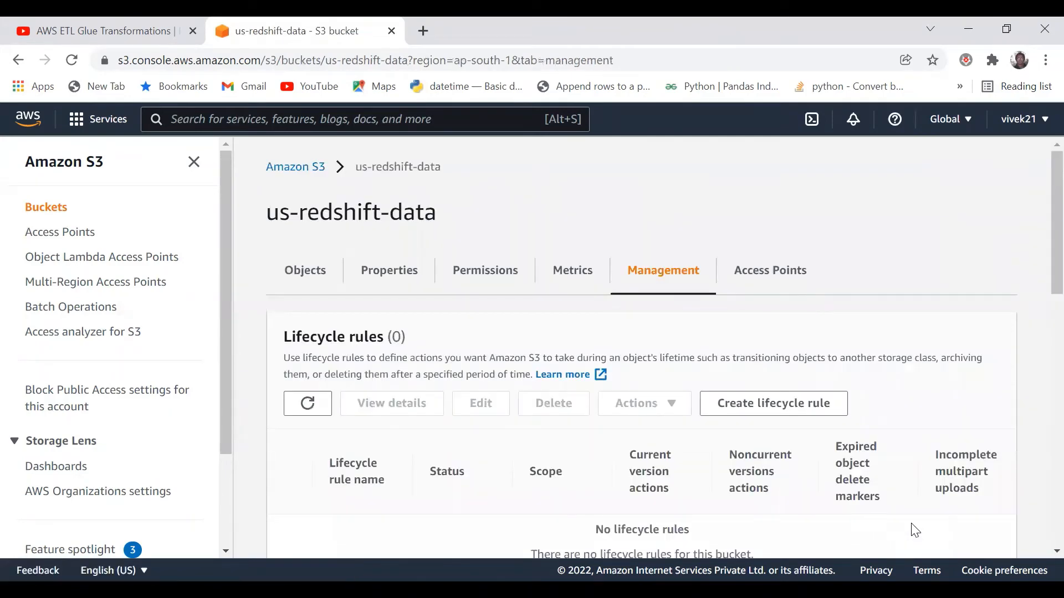
# Step: Open the existing bucket policy of us-redshift-data for editing from the bucket's permissions
pyautogui.scroll(-2, 915, 530)
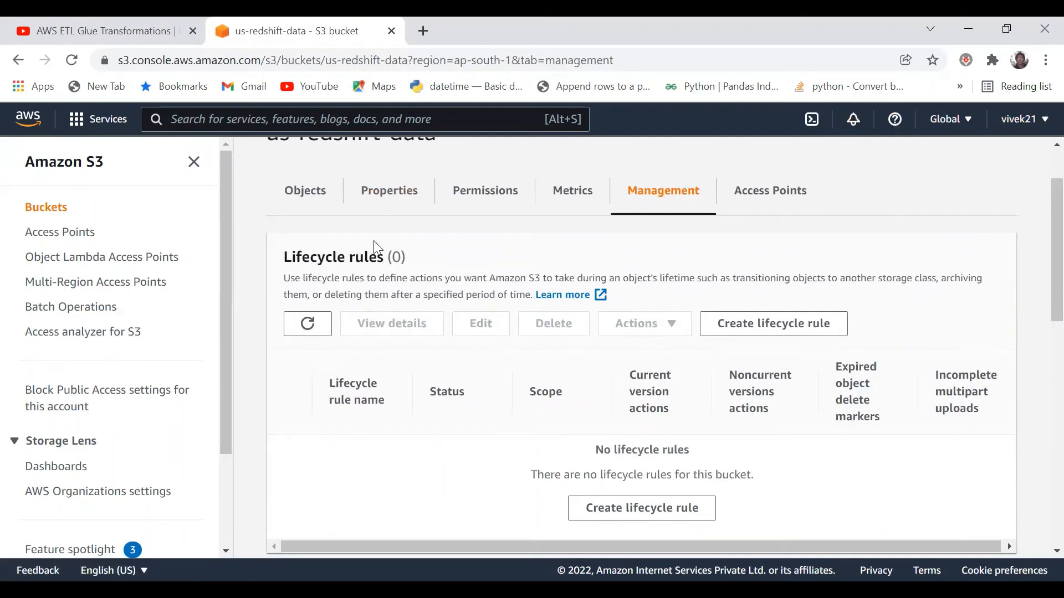
pyautogui.click(480, 200)
pyautogui.scroll(-5, 517, 375)
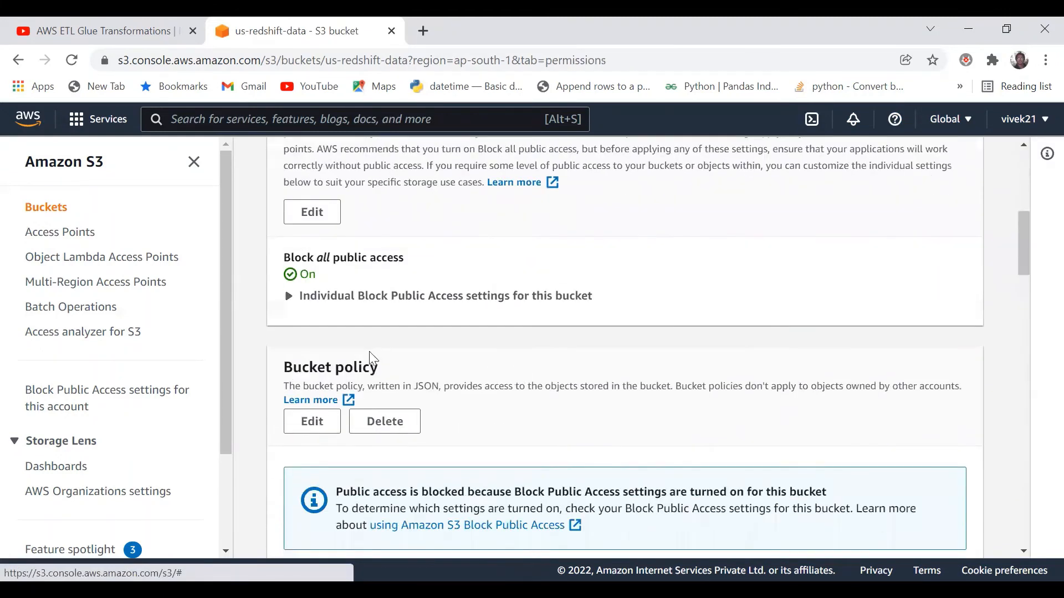
pyautogui.scroll(-1, 416, 388)
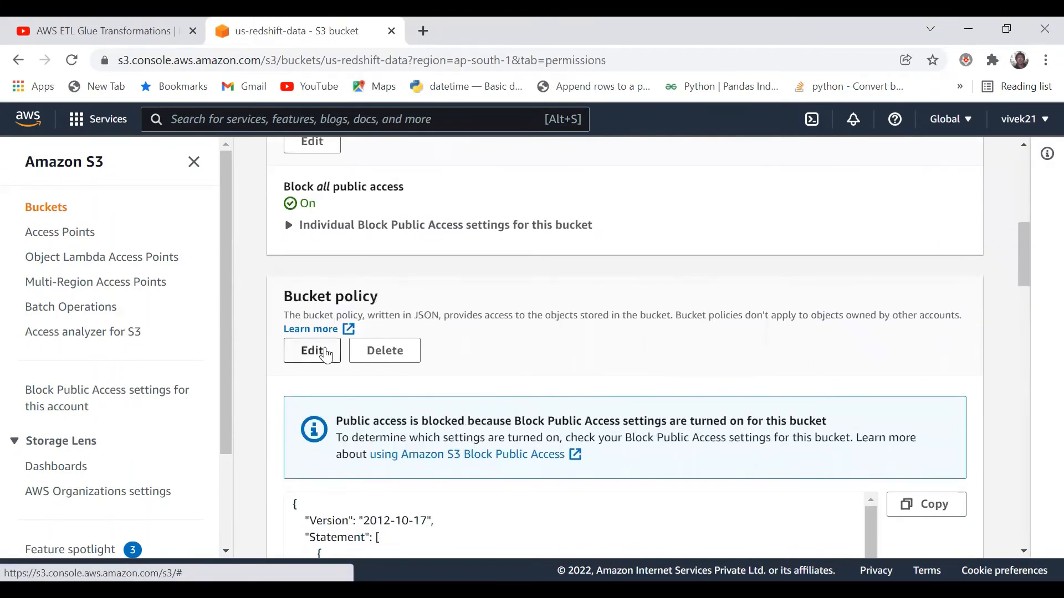
pyautogui.scroll(-2, 327, 355)
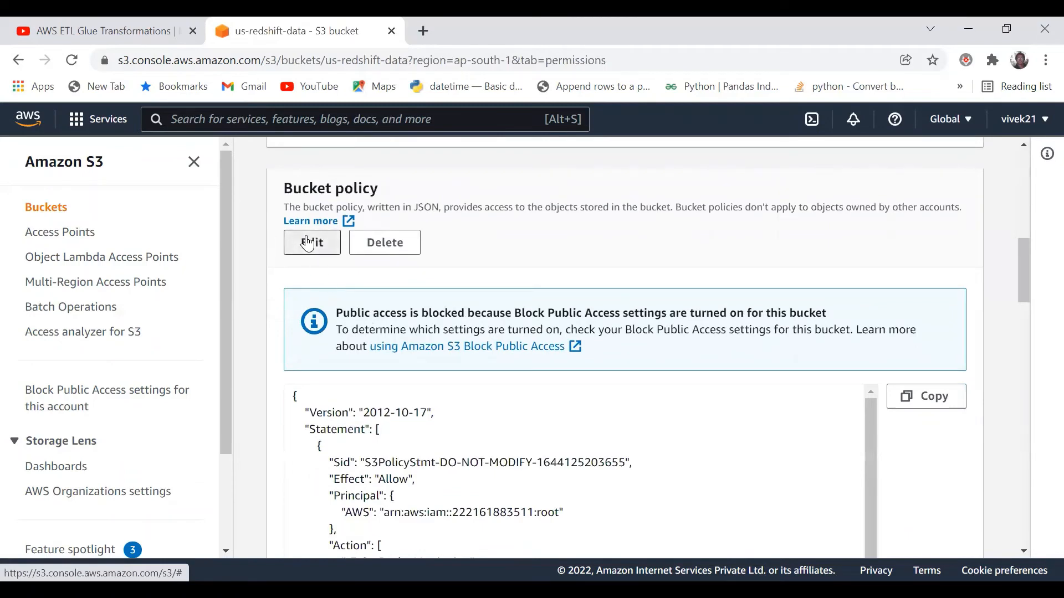
pyautogui.click(308, 243)
pyautogui.scroll(-3, 525, 401)
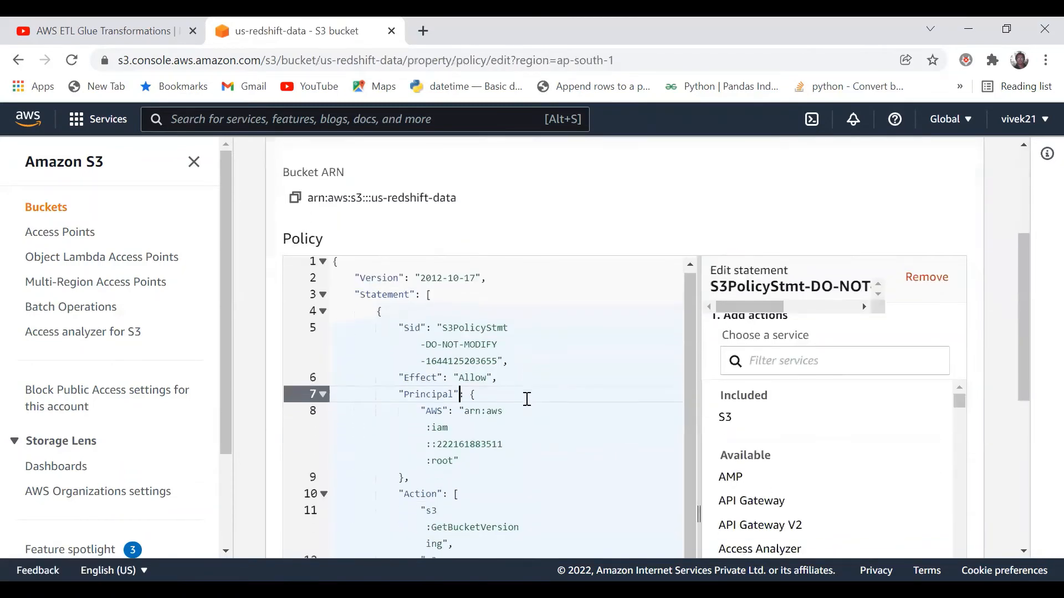
pyautogui.scroll(-1, 527, 399)
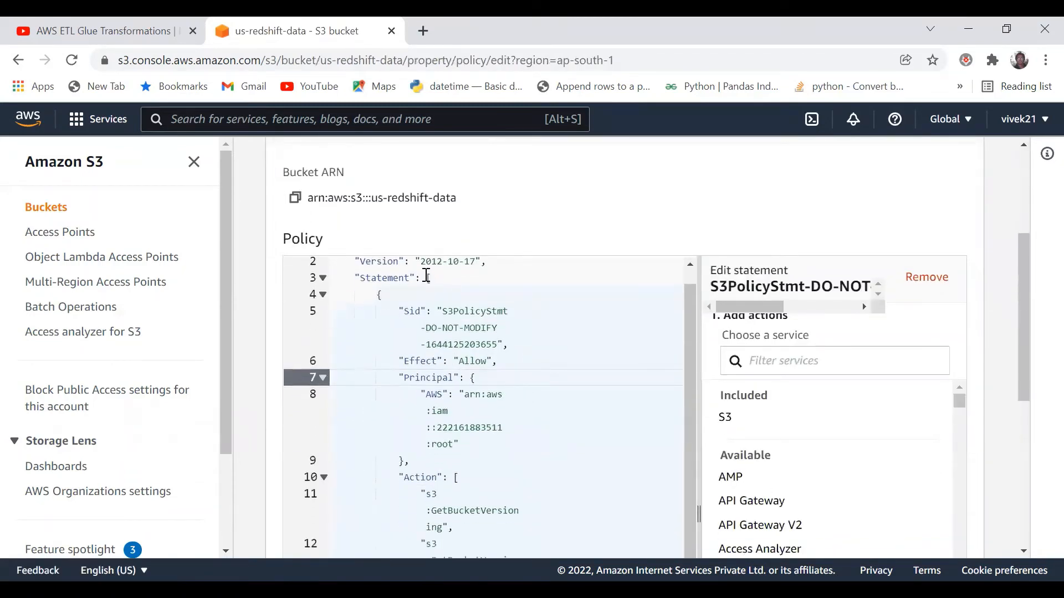
pyautogui.moveTo(426, 276); pyautogui.dragTo(456, 496)
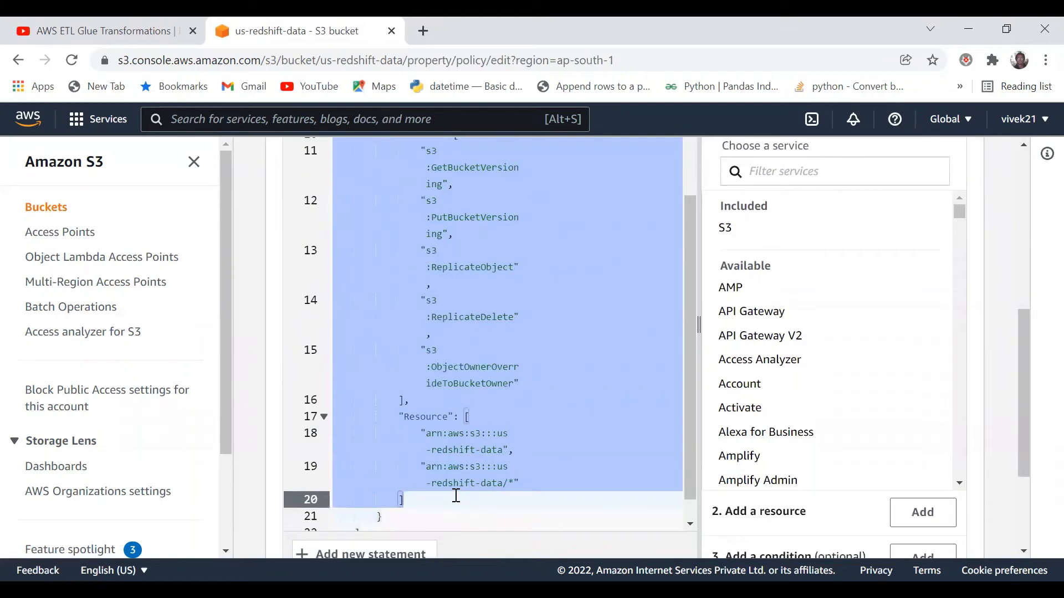
pyautogui.press('Delete')
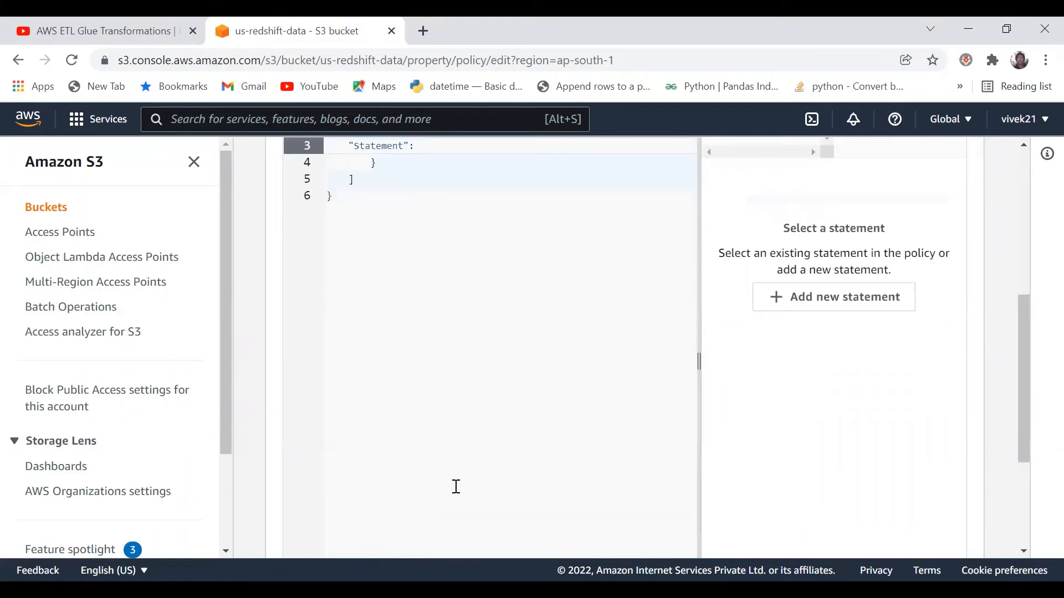
pyautogui.scroll(1, 456, 471)
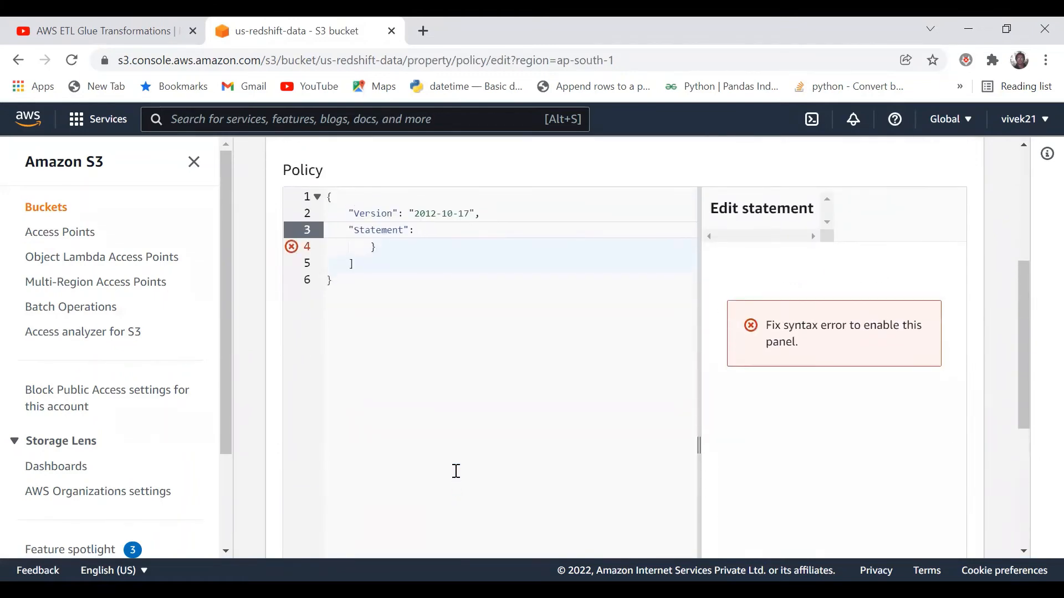
pyautogui.hotkey('ctrl', 'v')
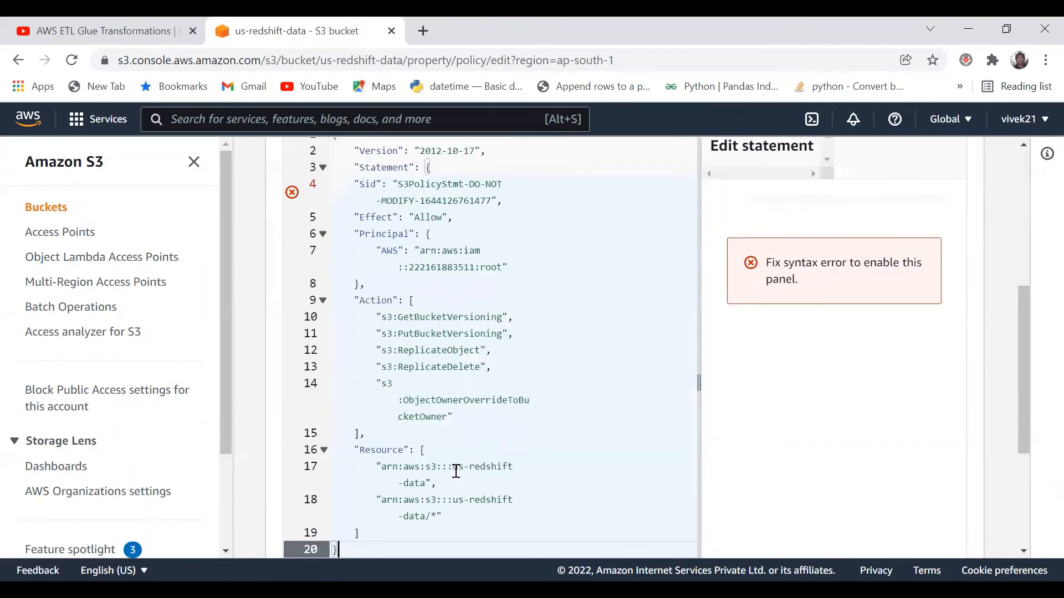
pyautogui.scroll(-1, 456, 471)
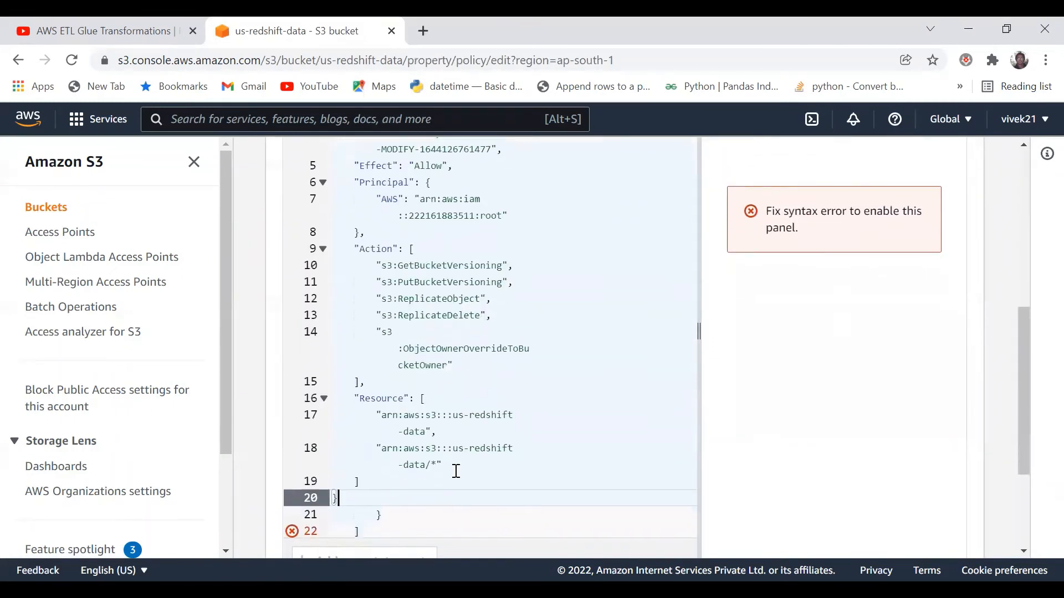
pyautogui.scroll(-1, 456, 471)
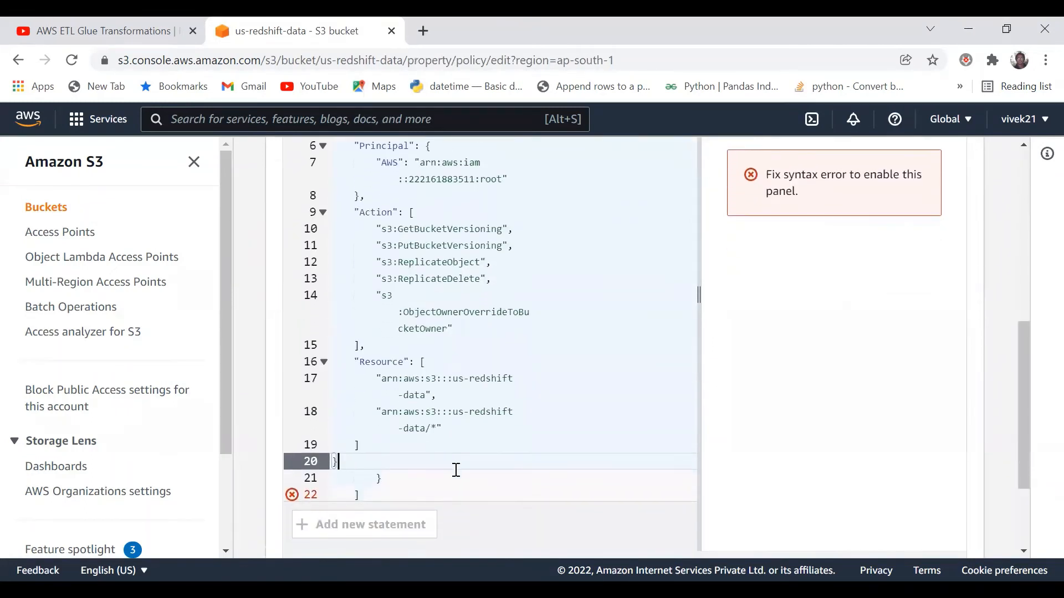
pyautogui.press('BackSpace')
pyautogui.scroll(4, 404, 452)
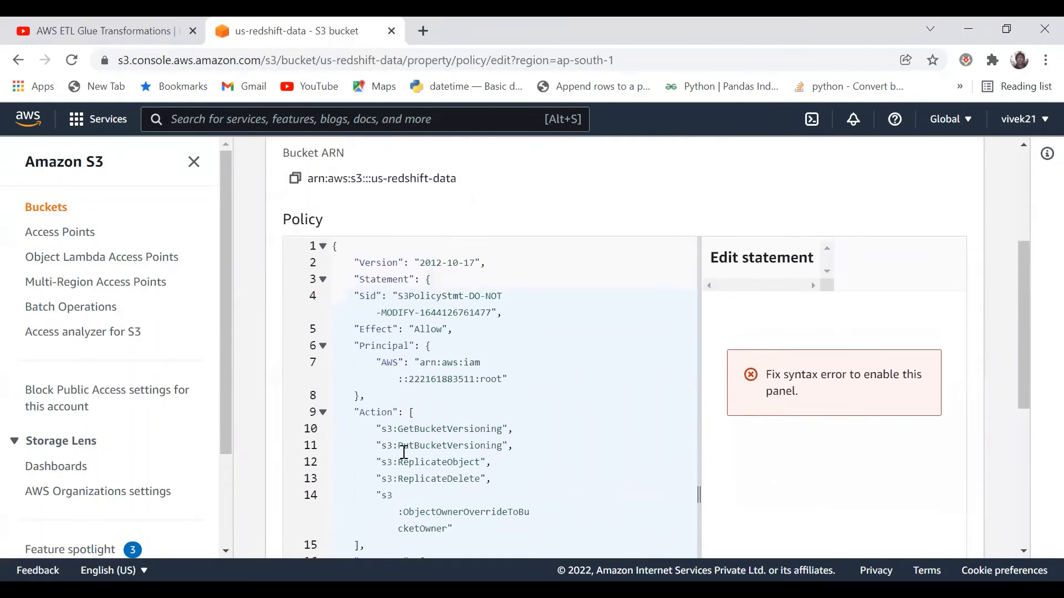
pyautogui.scroll(2, 404, 452)
pyautogui.scroll(-7, 404, 452)
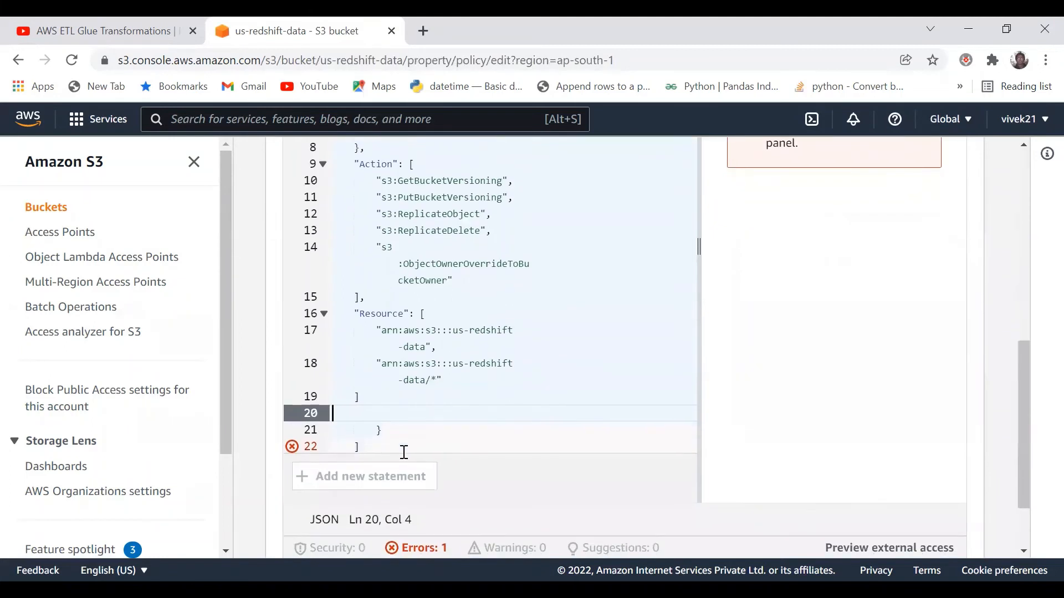
pyautogui.hotkey('ctrl', 'z')
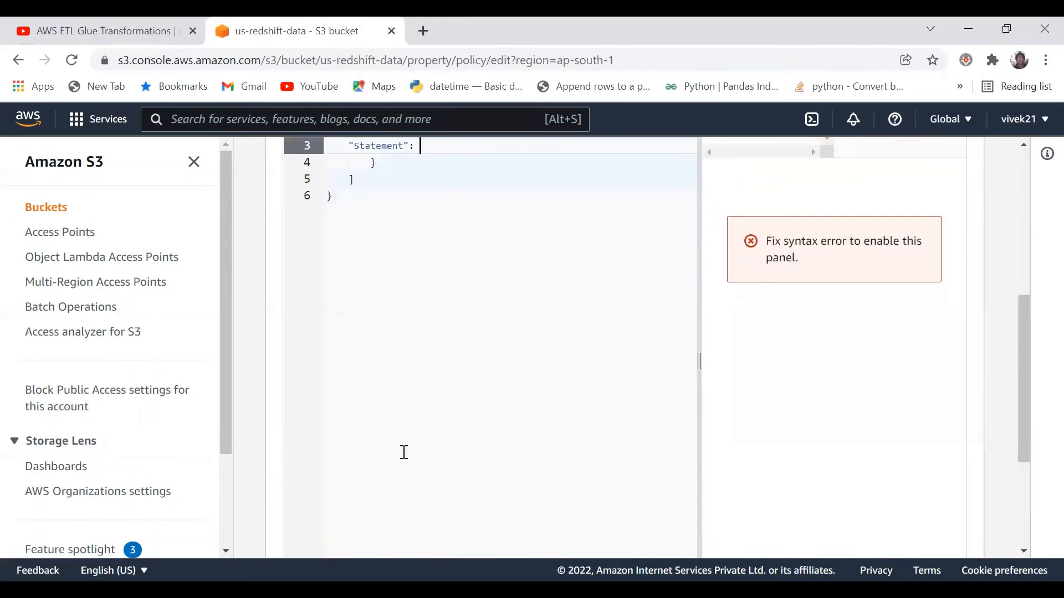
pyautogui.hotkey('ctrl', 'y')
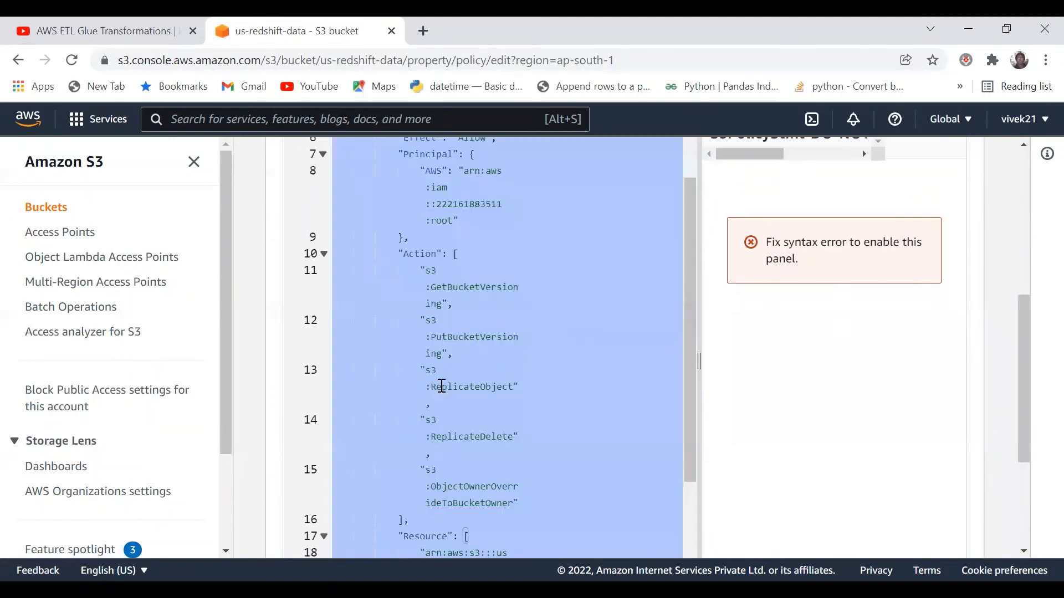
pyautogui.scroll(4, 490, 332)
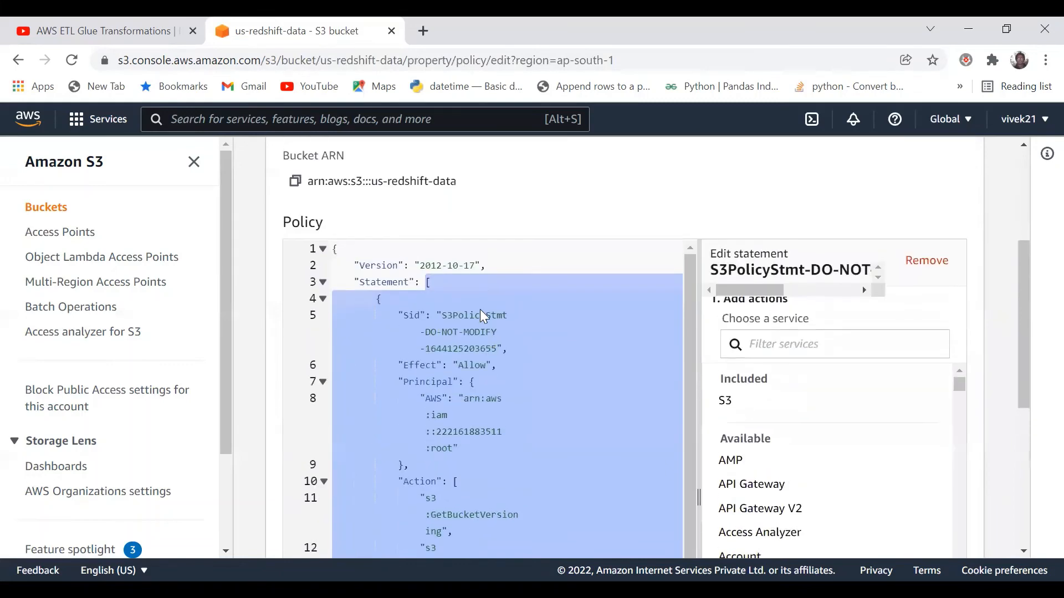
# Step: Replace the whole existing statement object inside the policy's Statement brackets with the copied replication policy
pyautogui.click(477, 289)
pyautogui.moveTo(376, 299); pyautogui.dragTo(487, 522)
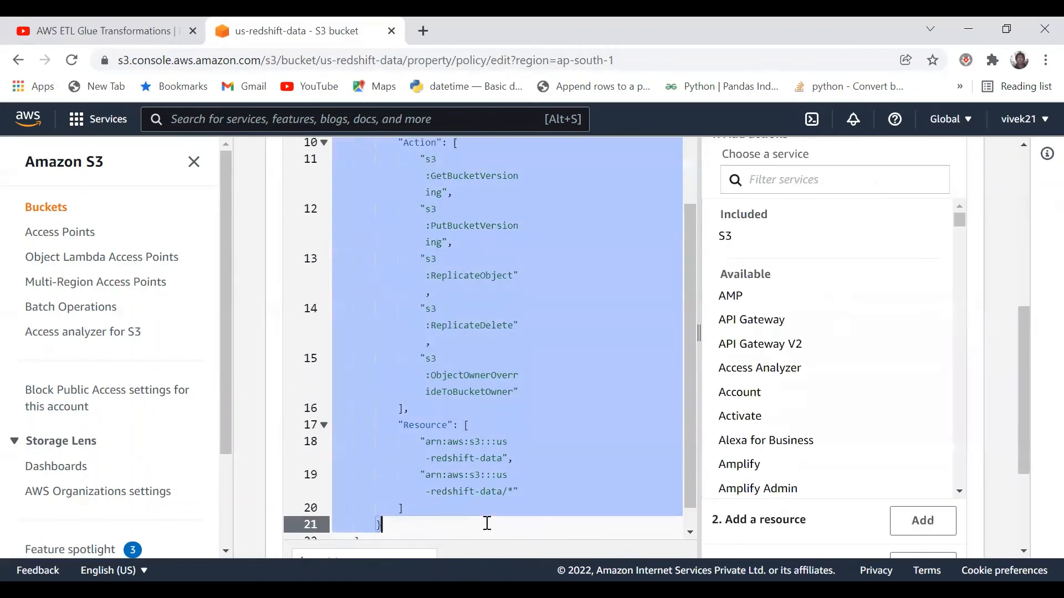
pyautogui.press('Delete')
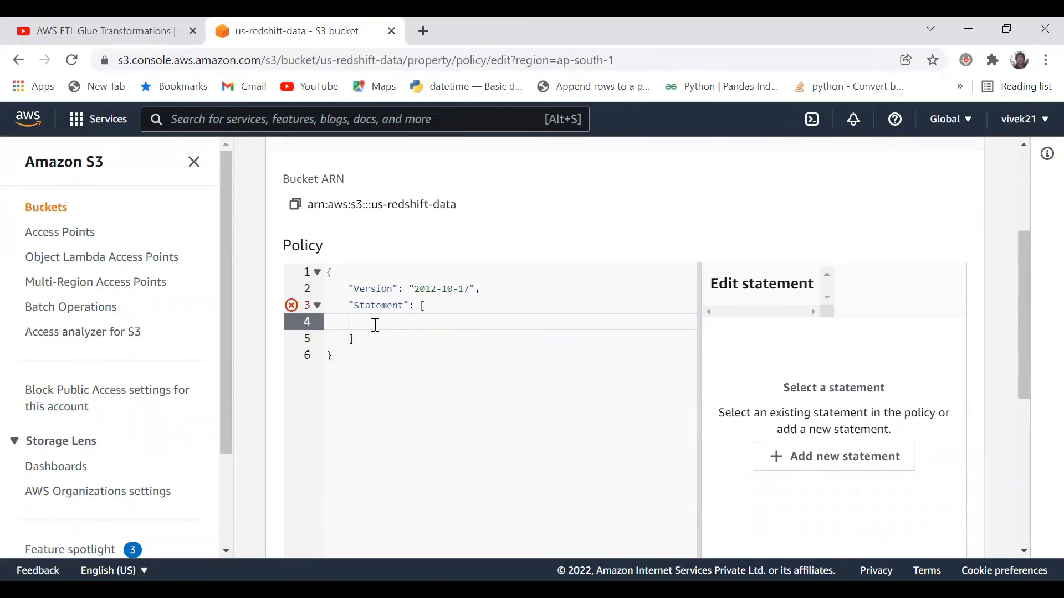
pyautogui.hotkey('ctrl', 'v')
# Step: Check the pasted statement from its opening brace and Sid to its resources, and save the bucket policy changes
pyautogui.scroll(3, 524, 353)
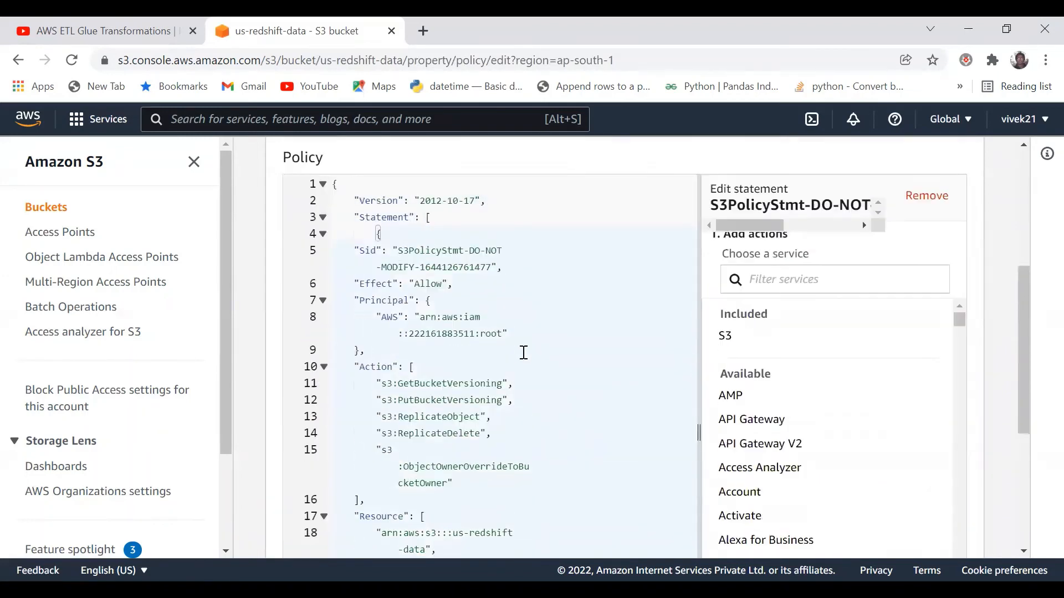
pyautogui.scroll(-3, 523, 352)
pyautogui.scroll(2, 523, 352)
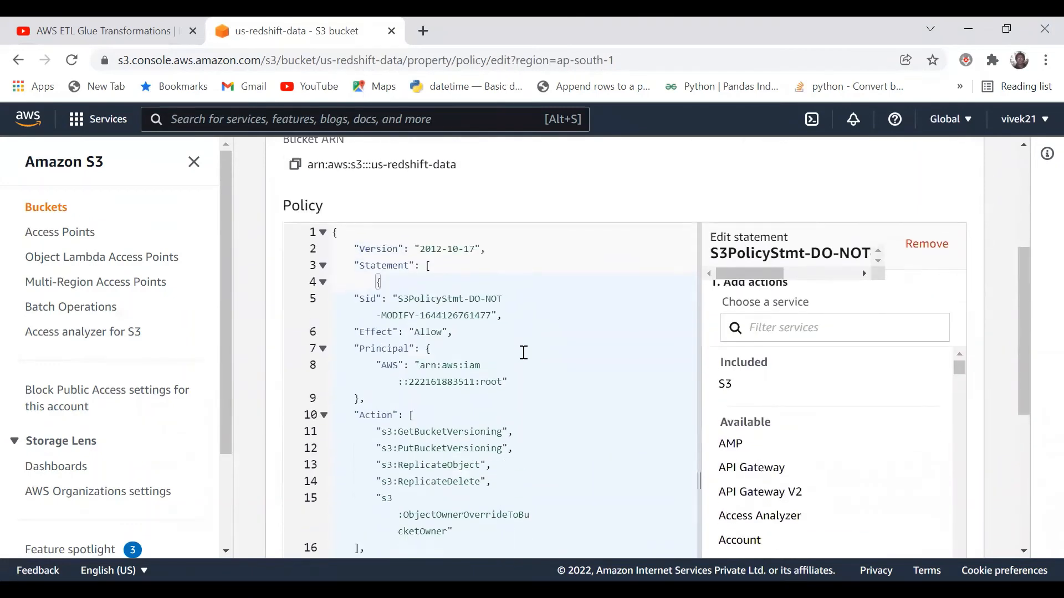
pyautogui.scroll(-2, 523, 353)
pyautogui.scroll(-2, 524, 352)
pyautogui.scroll(3, 524, 352)
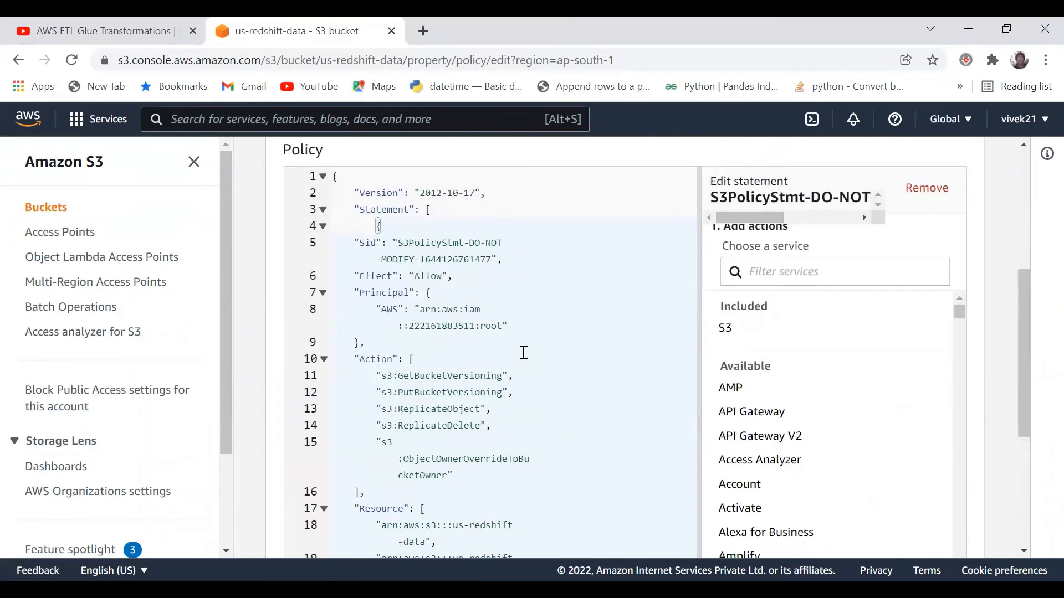
pyautogui.click(374, 228)
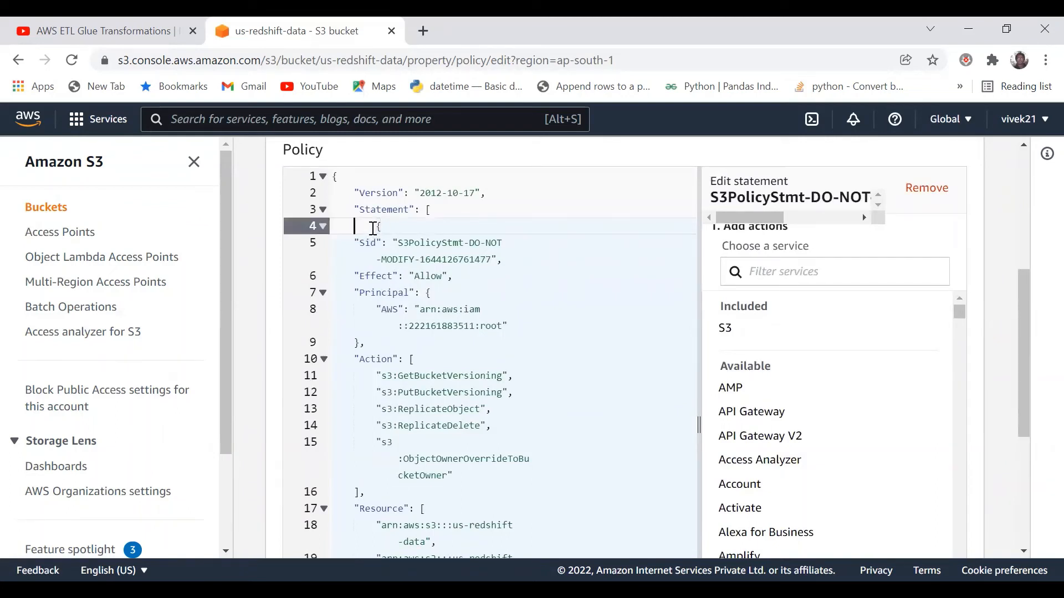
pyautogui.moveTo(373, 228); pyautogui.dragTo(403, 262)
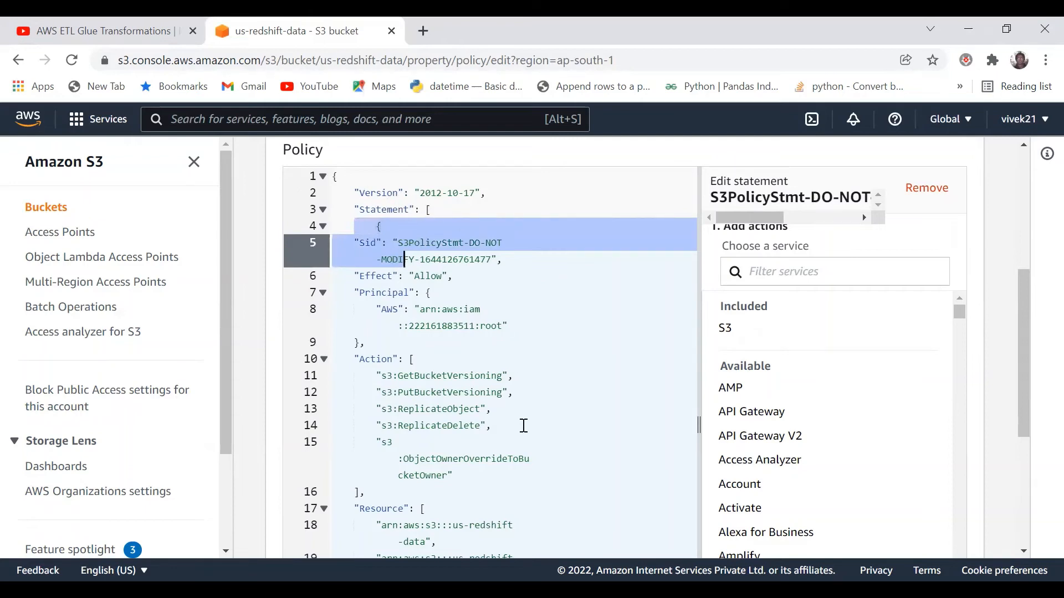
pyautogui.scroll(-5, 522, 426)
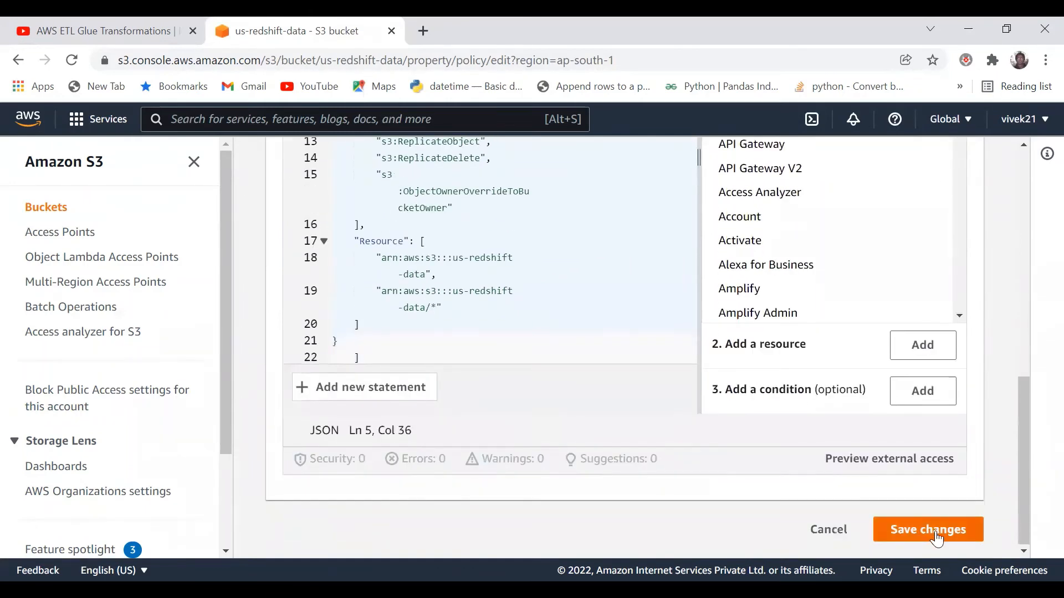
pyautogui.click(936, 534)
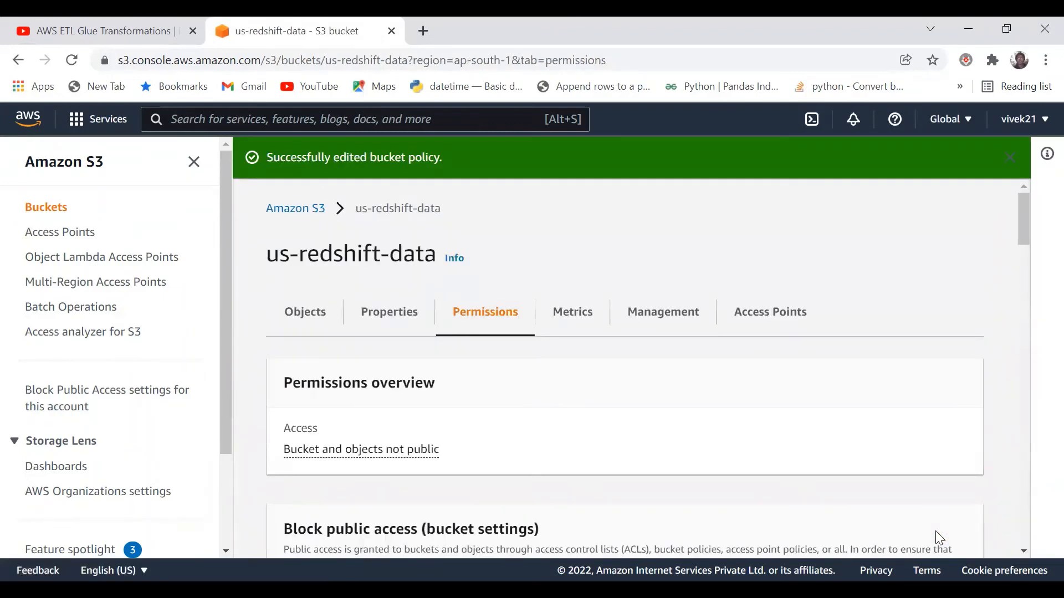
pyautogui.scroll(-3, 1009, 463)
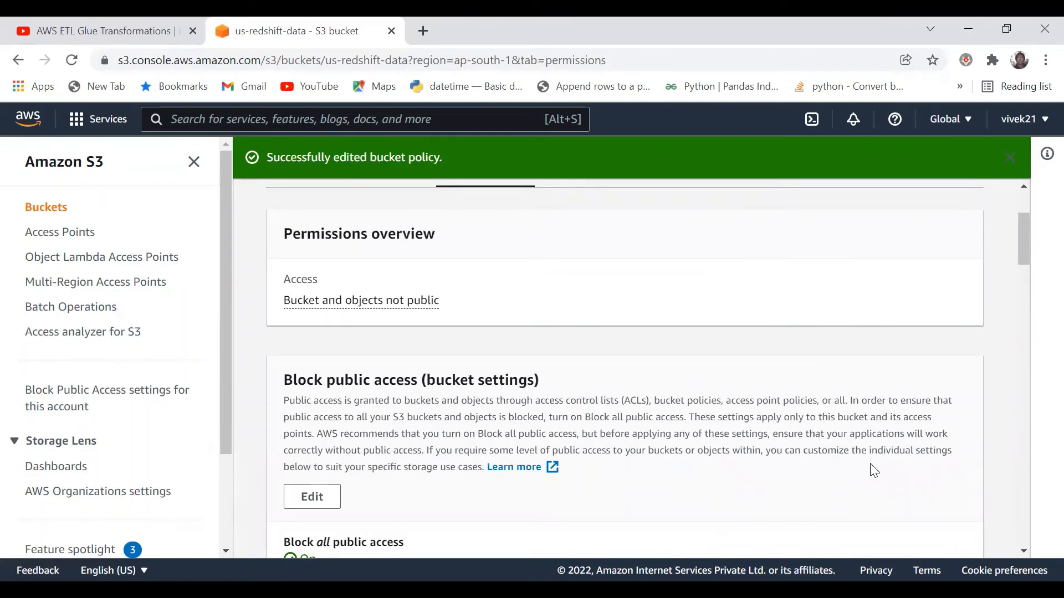
pyautogui.hotkey('alt', 'Tab')
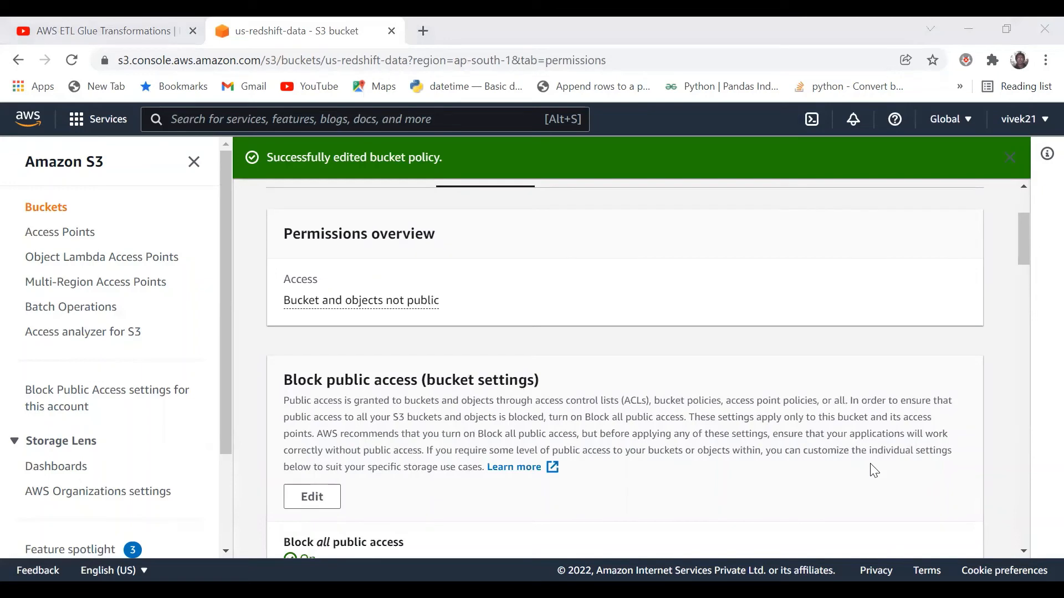
pyautogui.click(875, 471)
pyautogui.scroll(3, 874, 471)
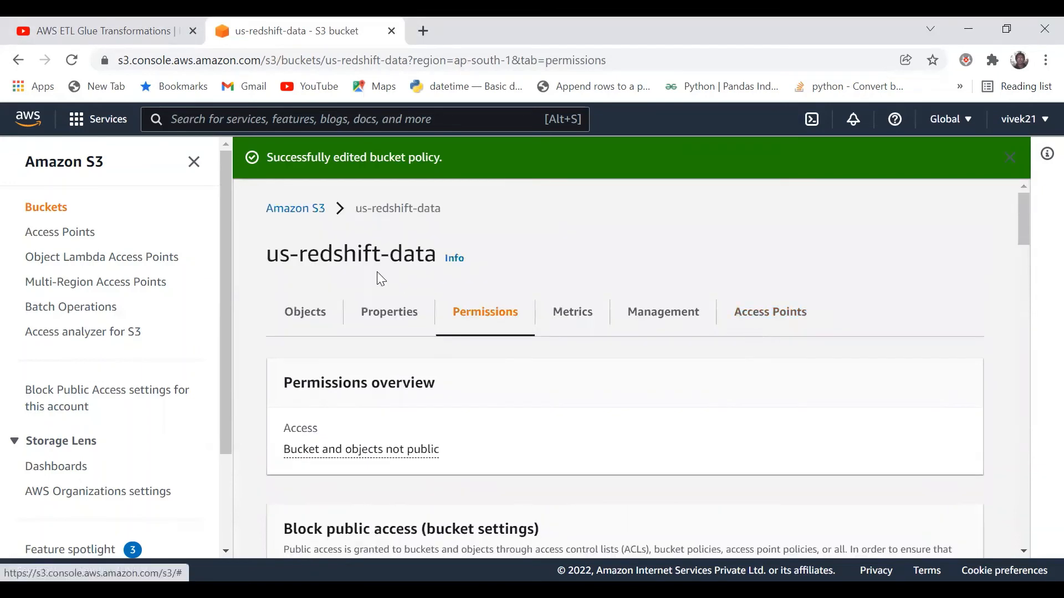
# Step: View the object list of us-redshift-data and, in the source account, the object list of deltafrog-redshift-data-us
pyautogui.click(314, 326)
pyautogui.scroll(-2, 520, 379)
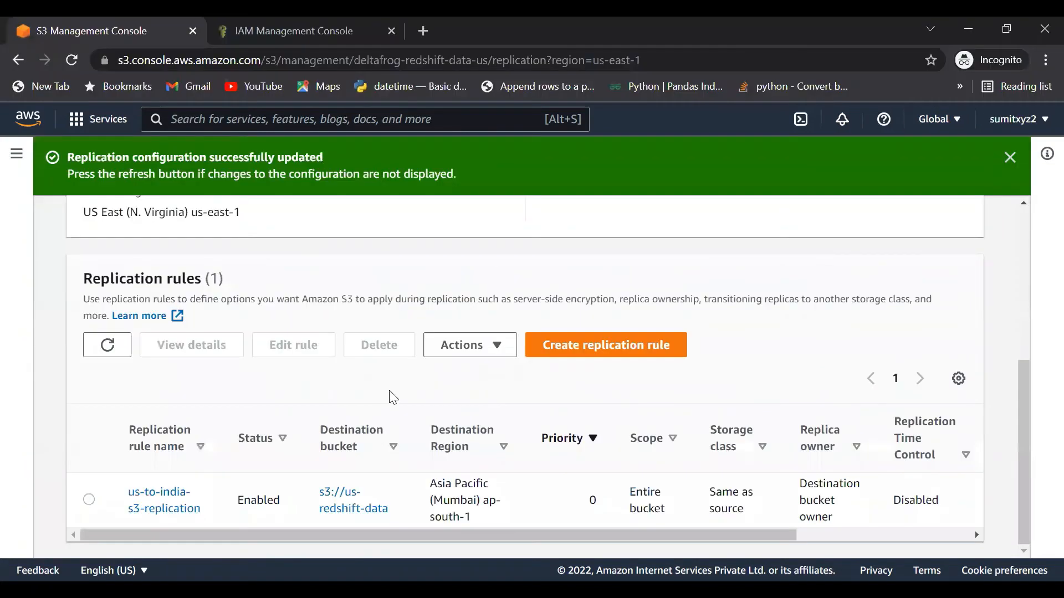
pyautogui.scroll(5, 347, 276)
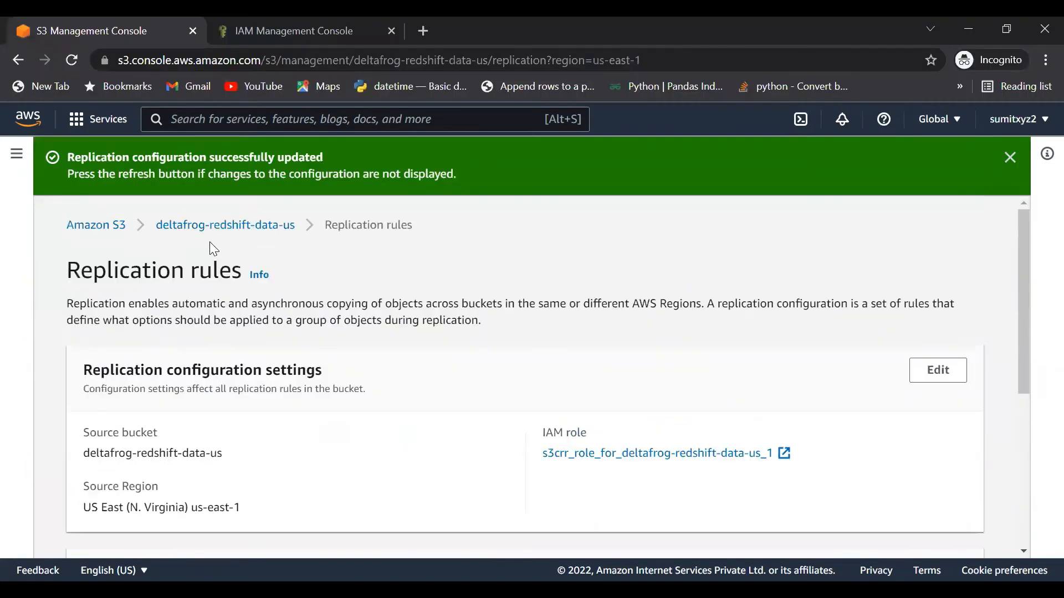
pyautogui.click(216, 226)
pyautogui.scroll(-2, 192, 420)
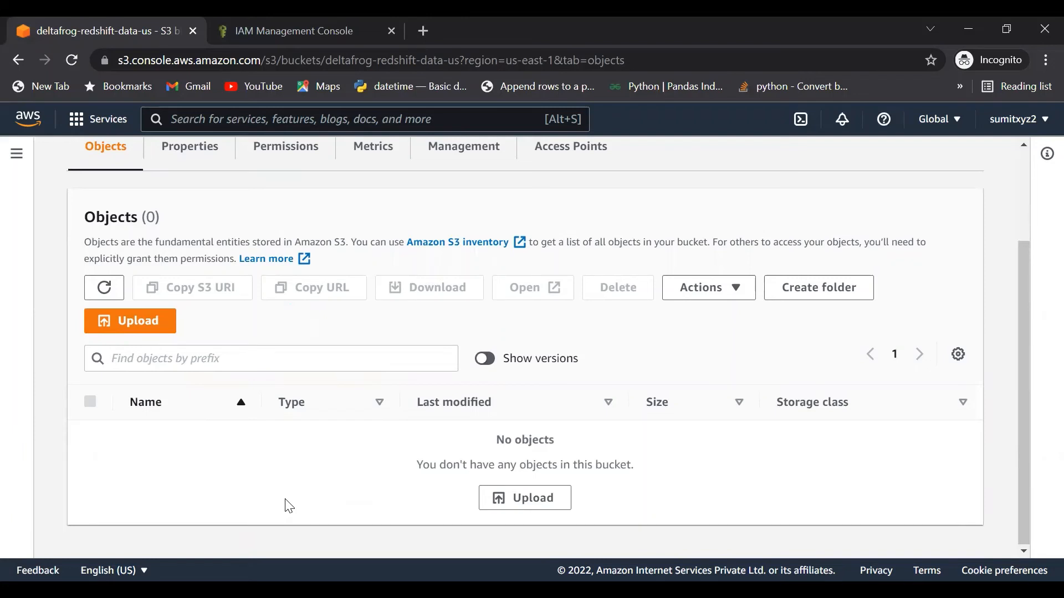
# Step: Upload the file stud_recd.csv from the Desktop to the source bucket deltafrog-redshift-data-us and close the upload status
pyautogui.click(125, 320)
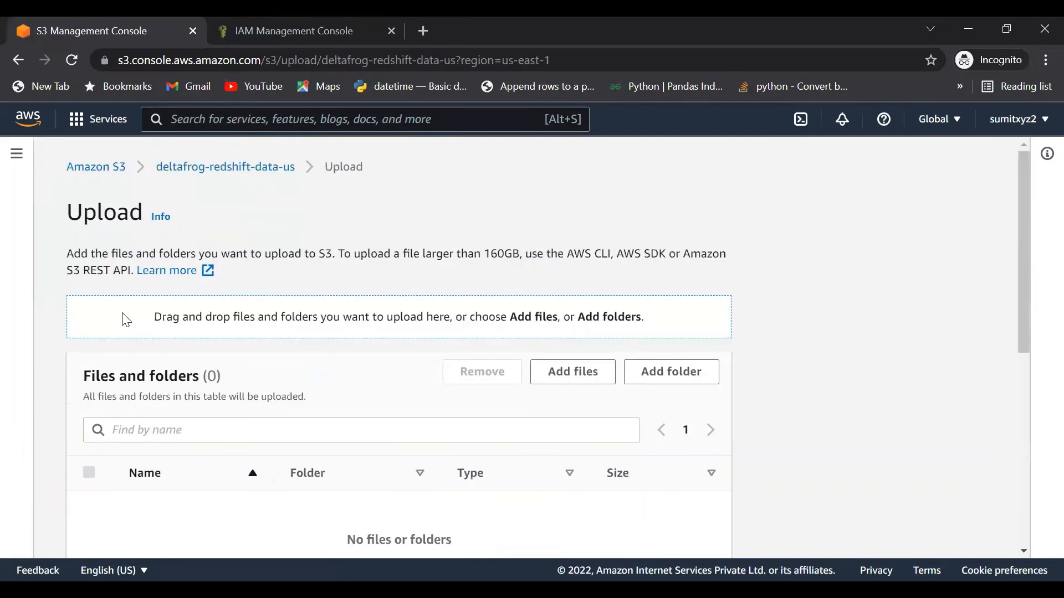
pyautogui.click(579, 381)
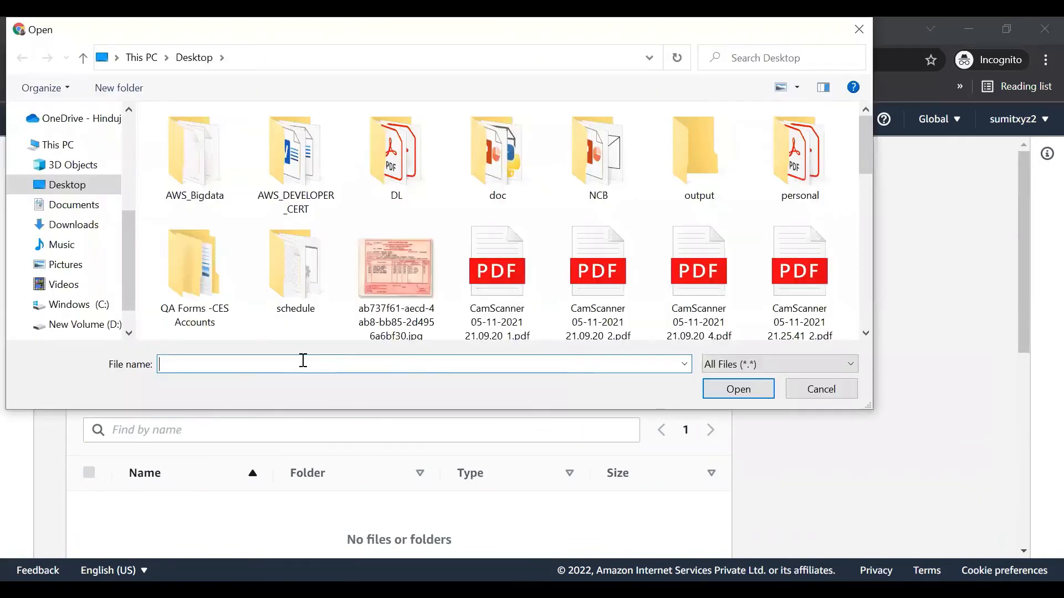
pyautogui.write('stud_recd.csv')
pyautogui.click(749, 388)
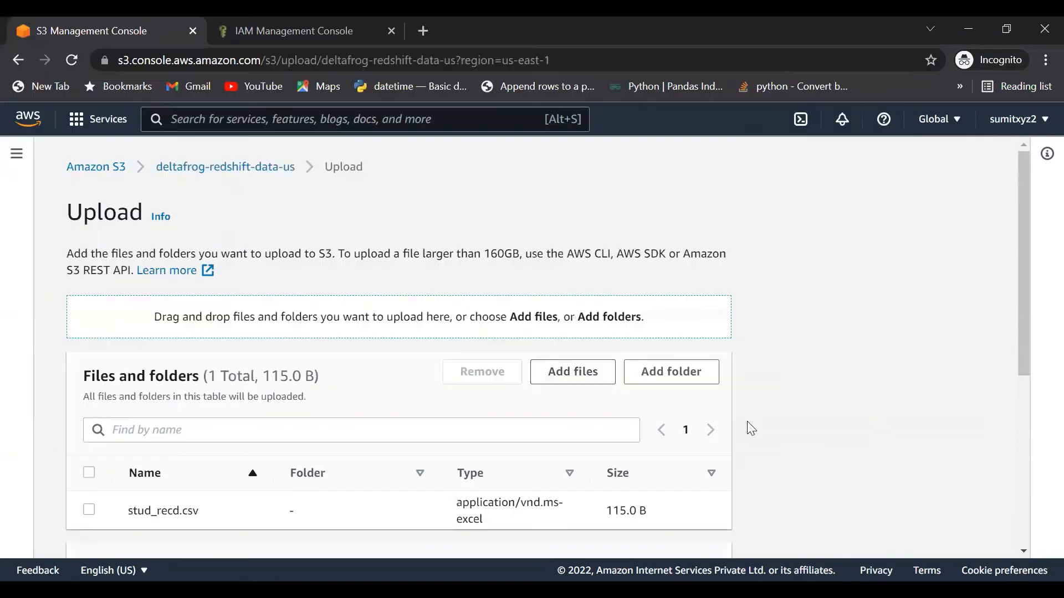
pyautogui.scroll(-3, 751, 429)
pyautogui.scroll(-3, 748, 428)
pyautogui.click(681, 529)
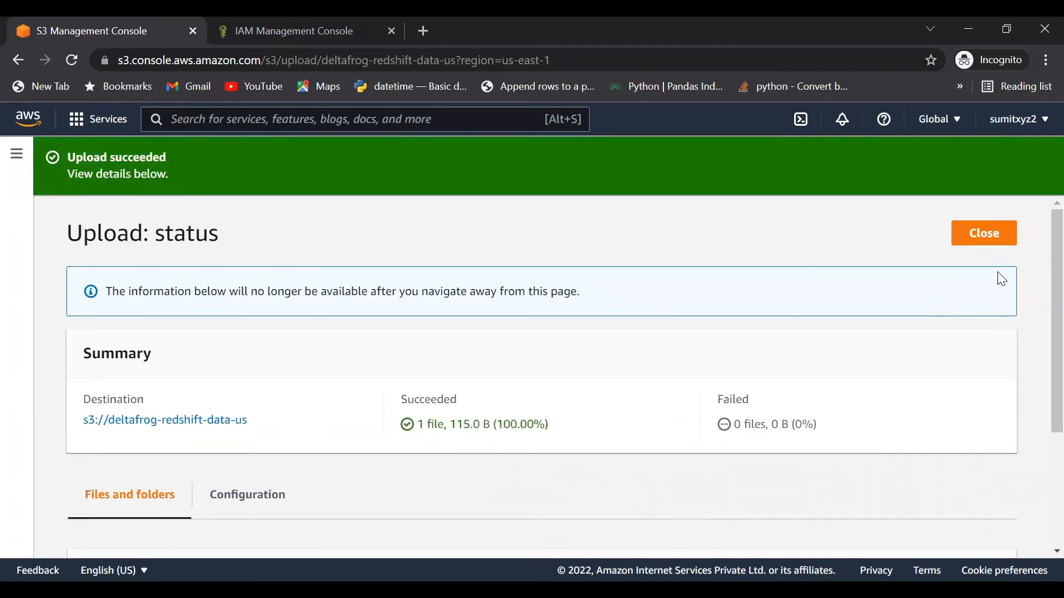
pyautogui.click(995, 250)
# Step: In the destination account, refresh the object list of us-redshift-data to check for the replicated stud_recd.csv
pyautogui.scroll(-1, 646, 392)
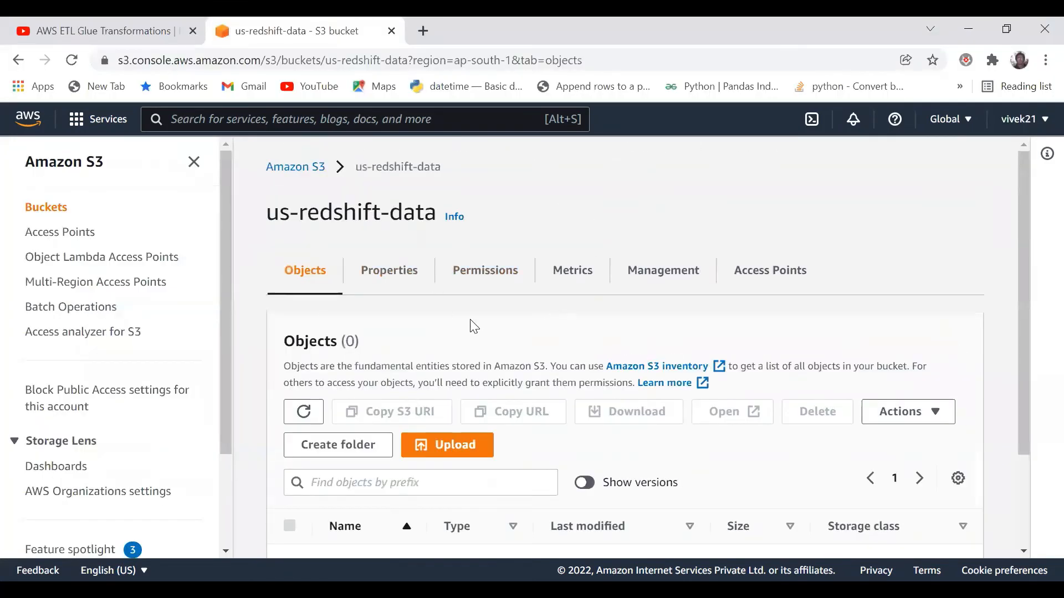
pyautogui.scroll(-2, 474, 327)
pyautogui.click(303, 327)
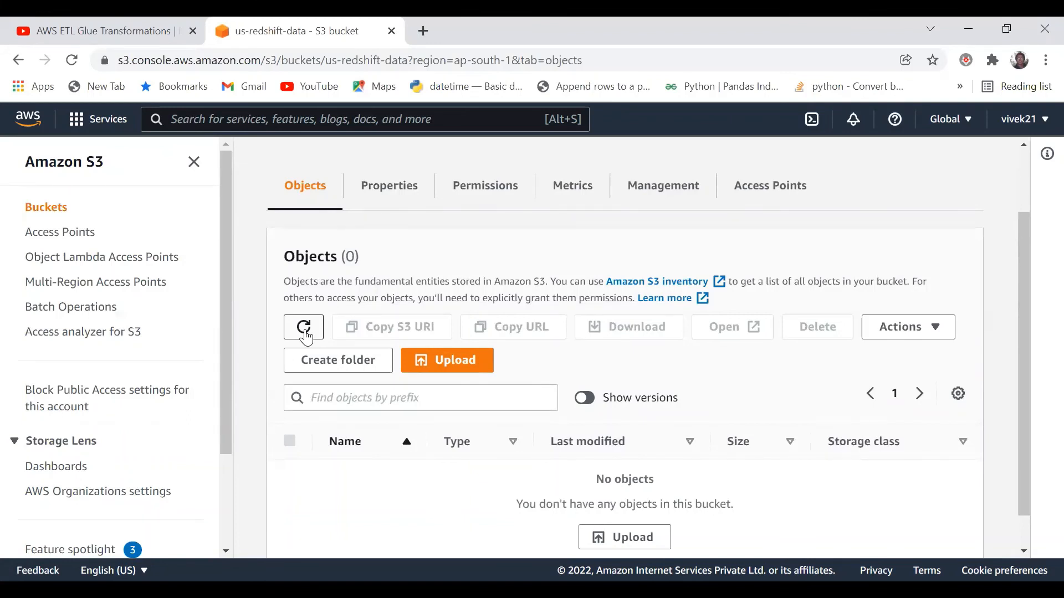
pyautogui.click(305, 328)
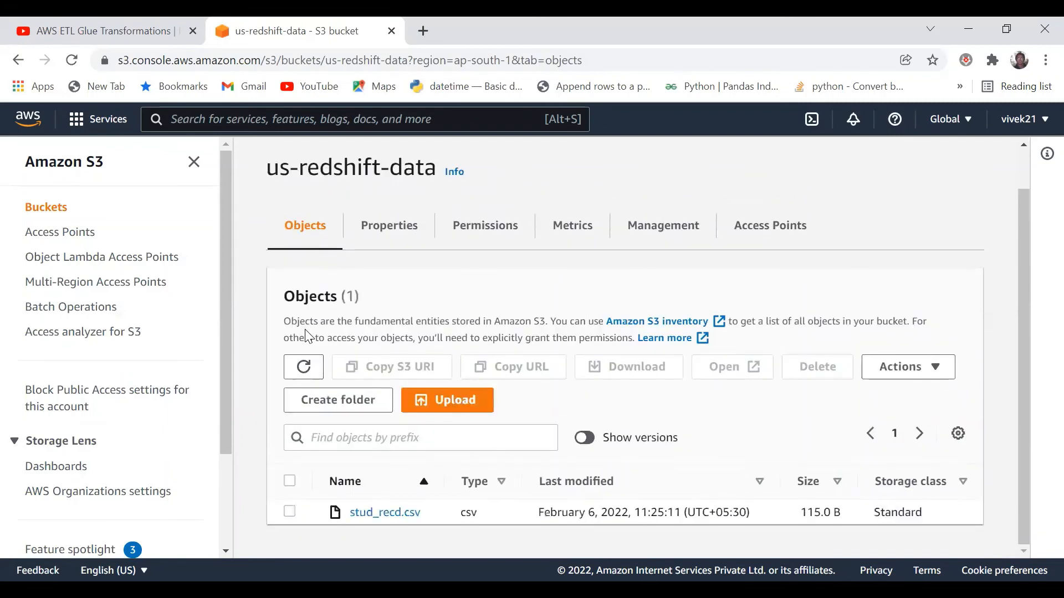